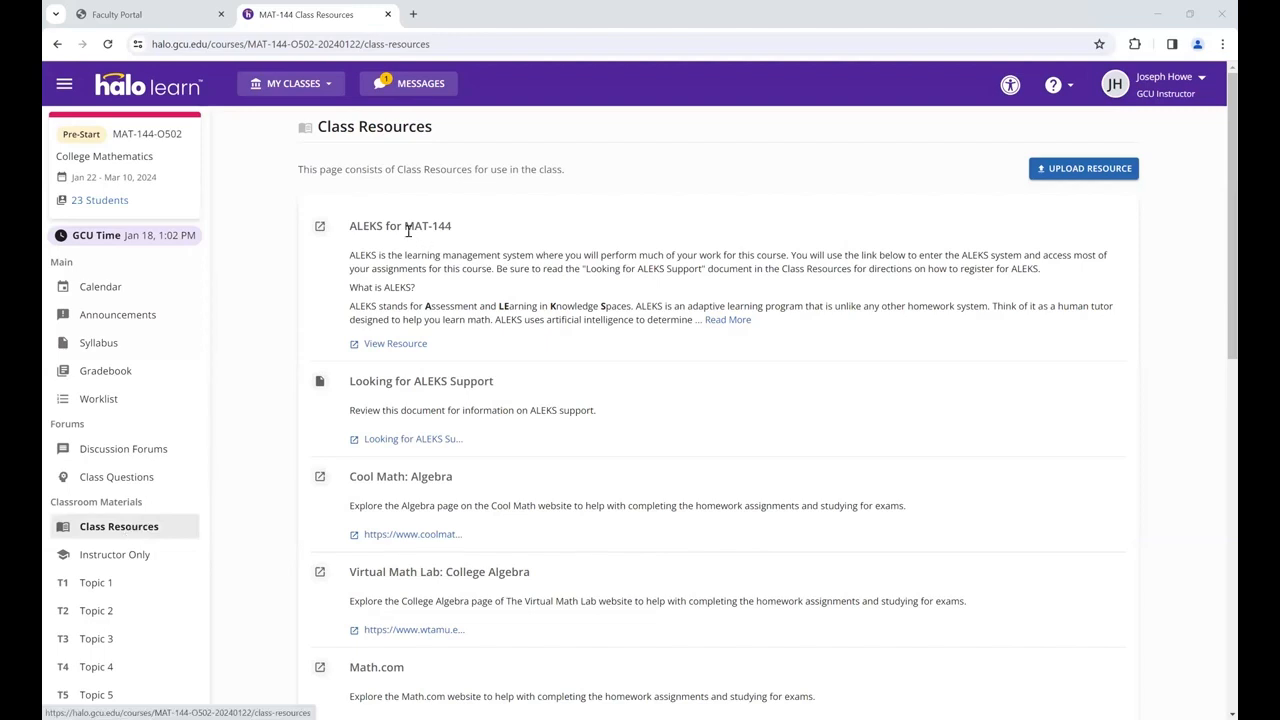
Open the ALEKS for MAT-144 class resource and create a new instructor account, agreeing to the McGraw Hill terms.
left_click(393, 343)
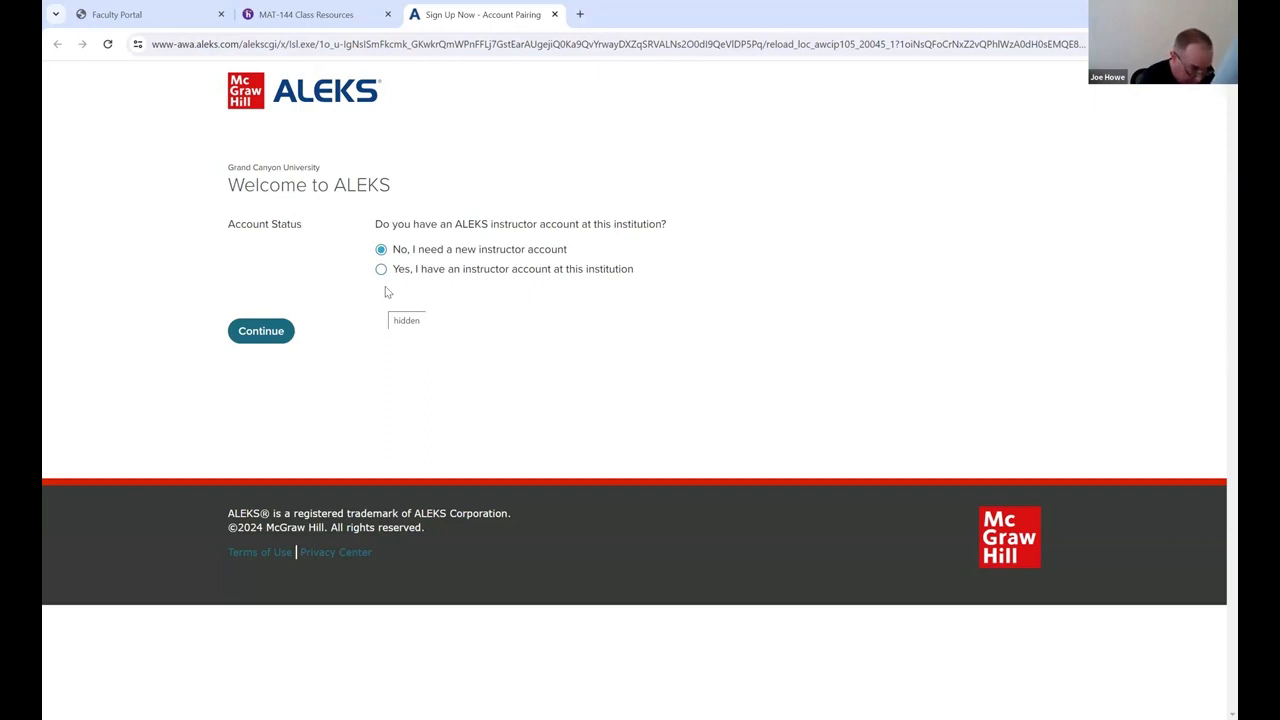
left_click(261, 334)
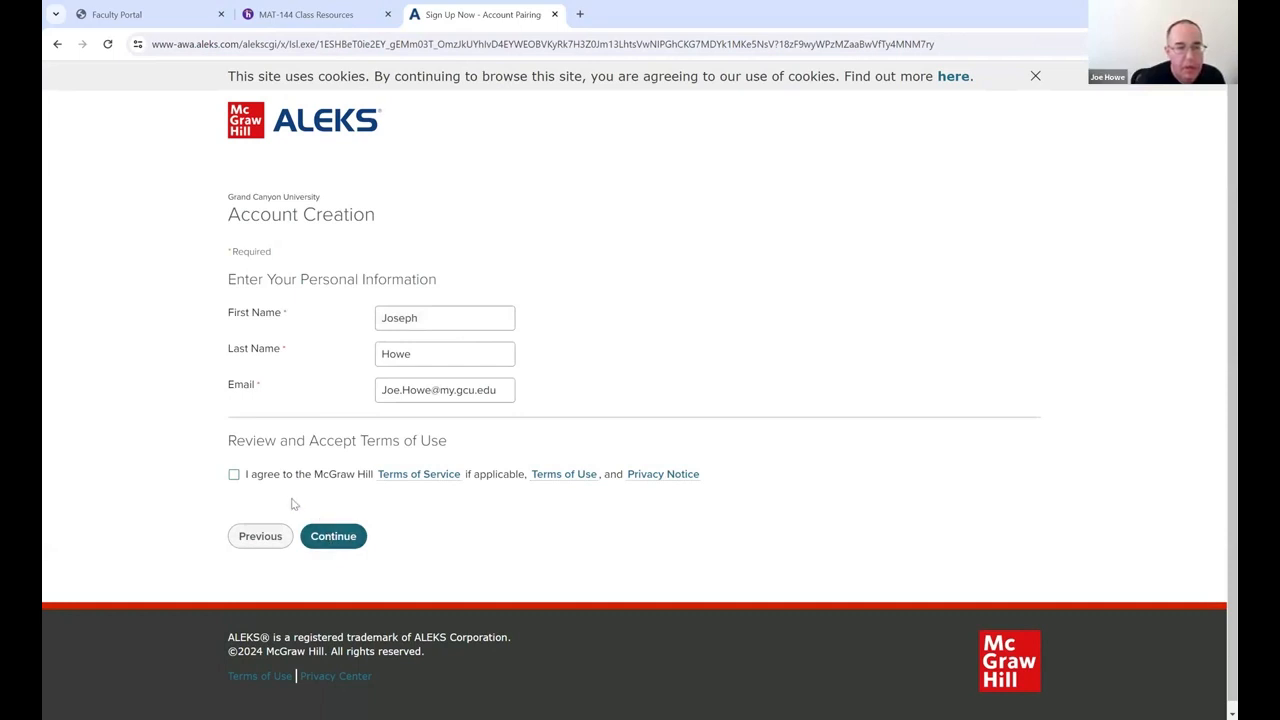
left_click(233, 474)
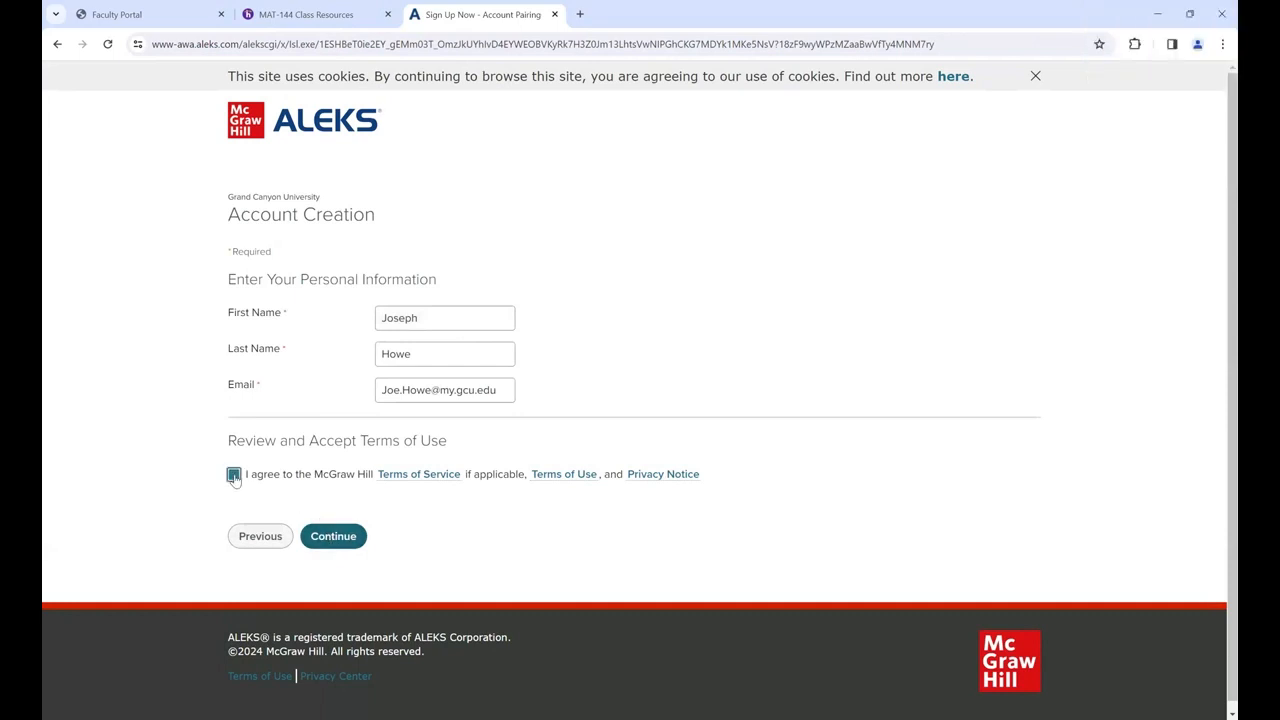
left_click(341, 543)
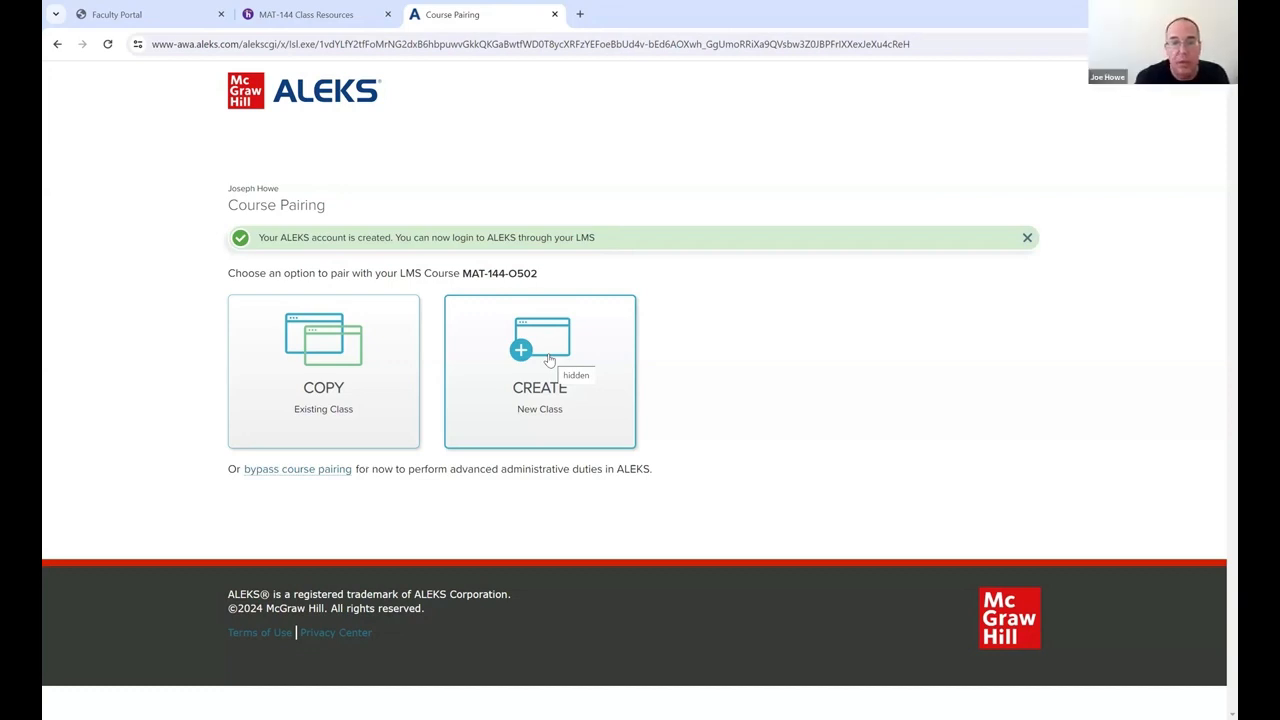
Create a class linked to the master template MAT-144 Non-Trad/Online Fa23 (01/15/24) and go to its ALEKS class dashboard.
left_click(549, 360)
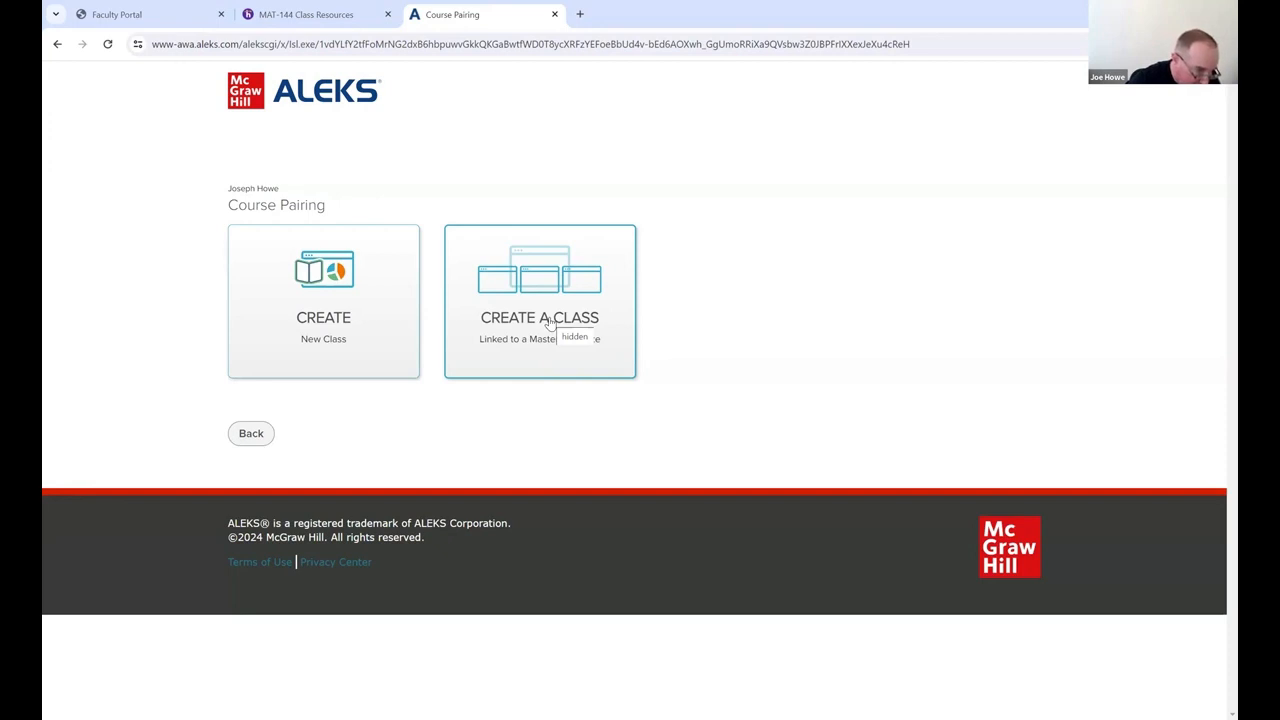
left_click(548, 320)
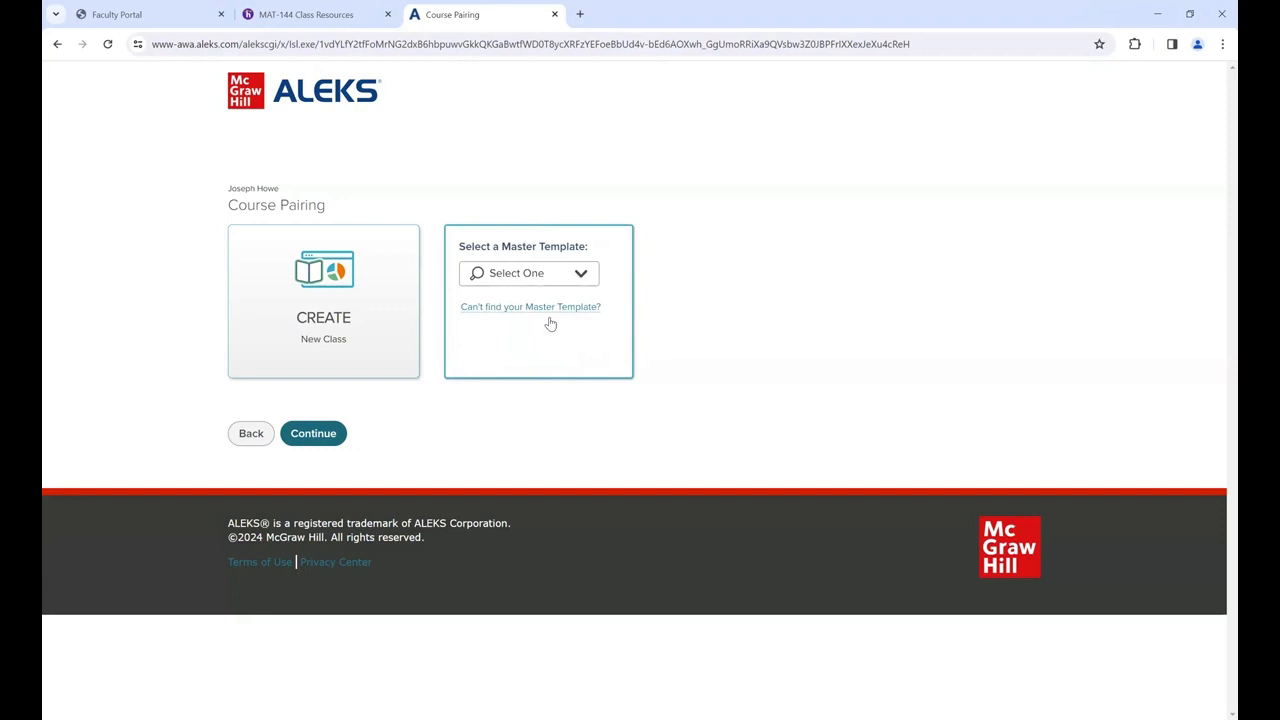
left_click(582, 275)
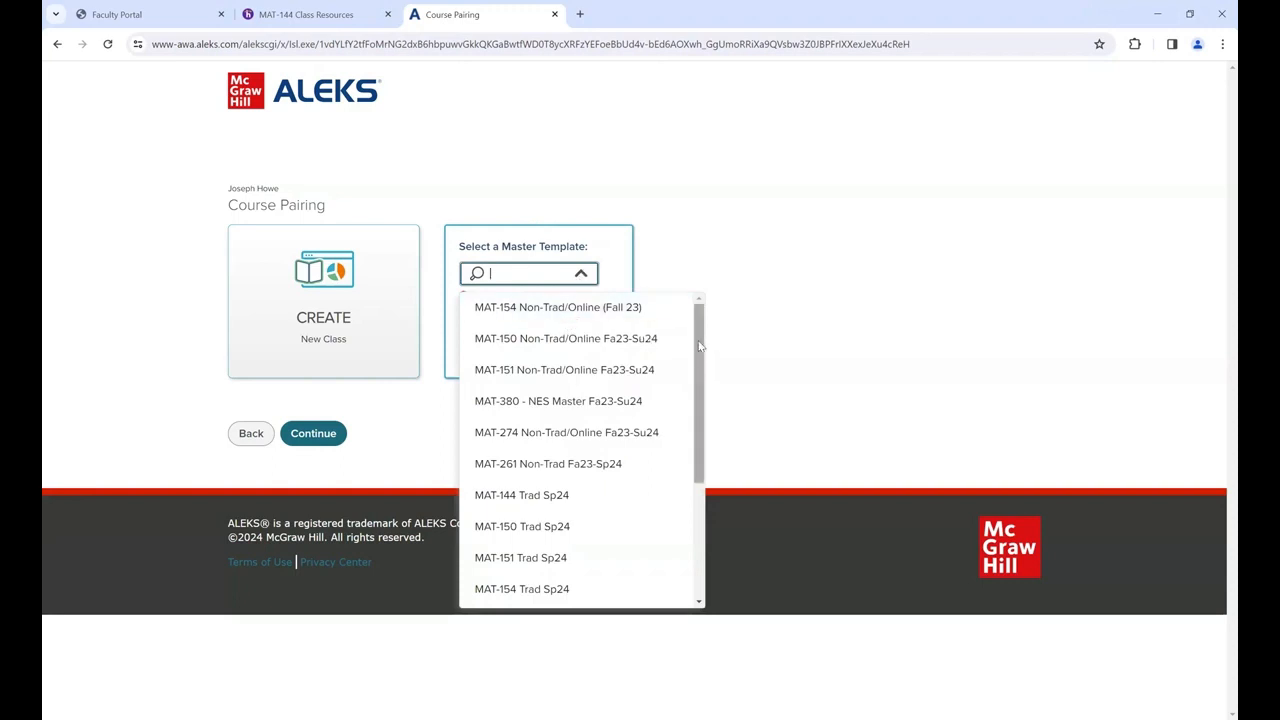
left_click_drag(700, 345, 697, 490)
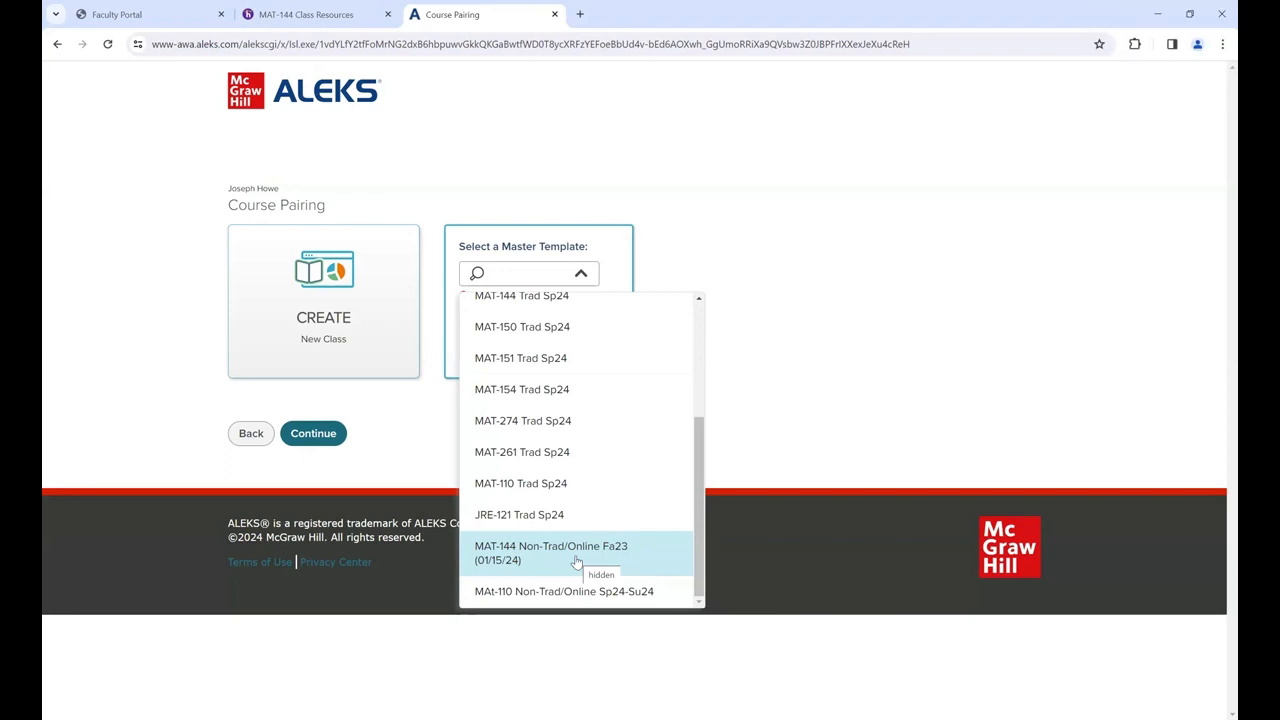
left_click(576, 555)
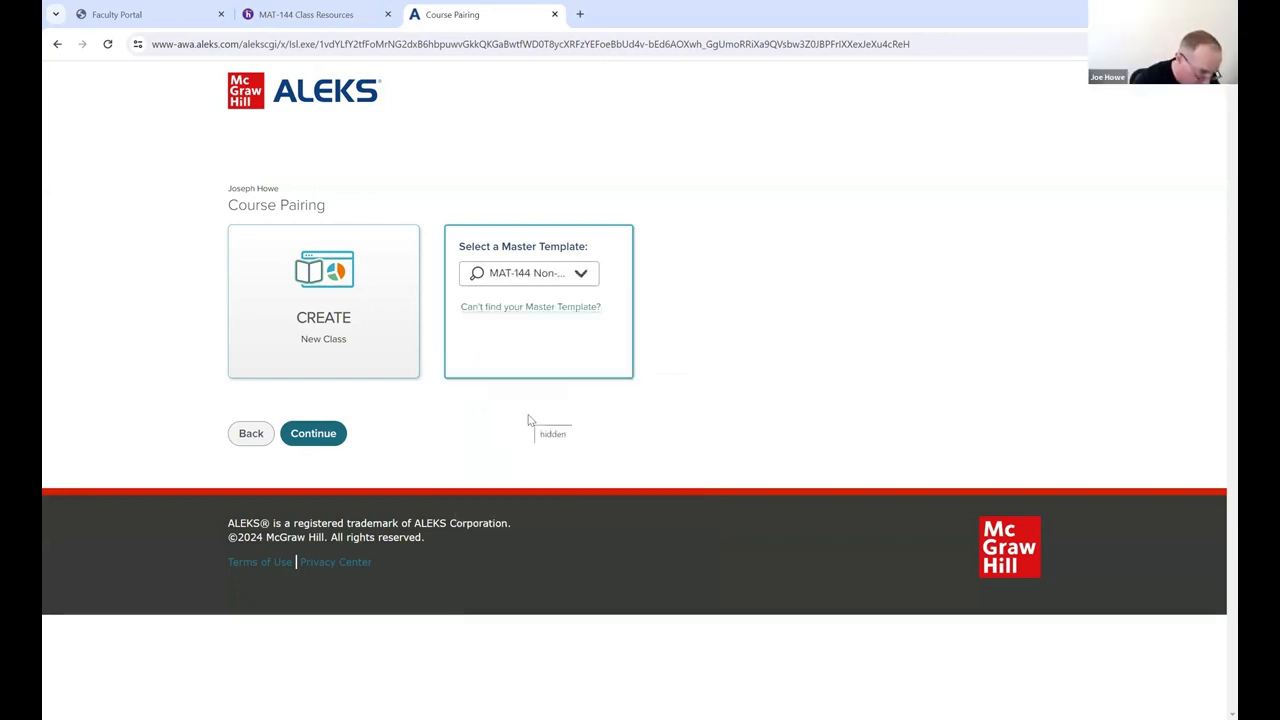
left_click(310, 433)
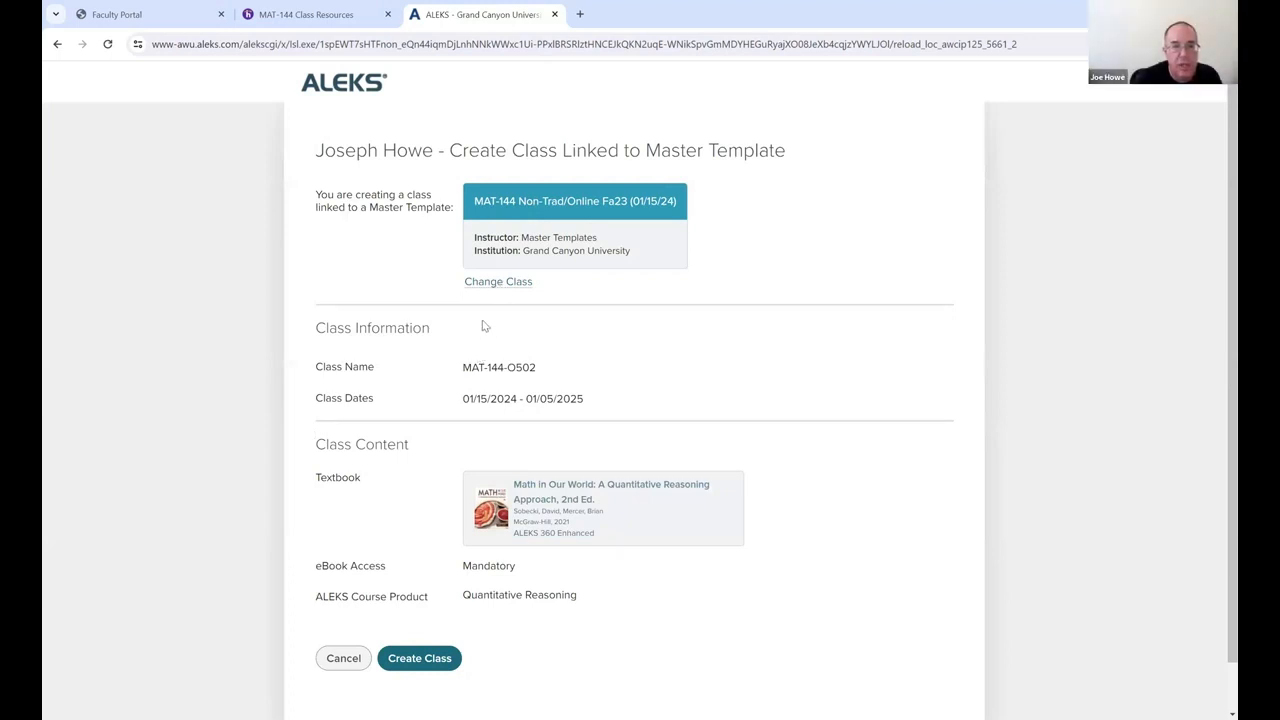
left_click(425, 658)
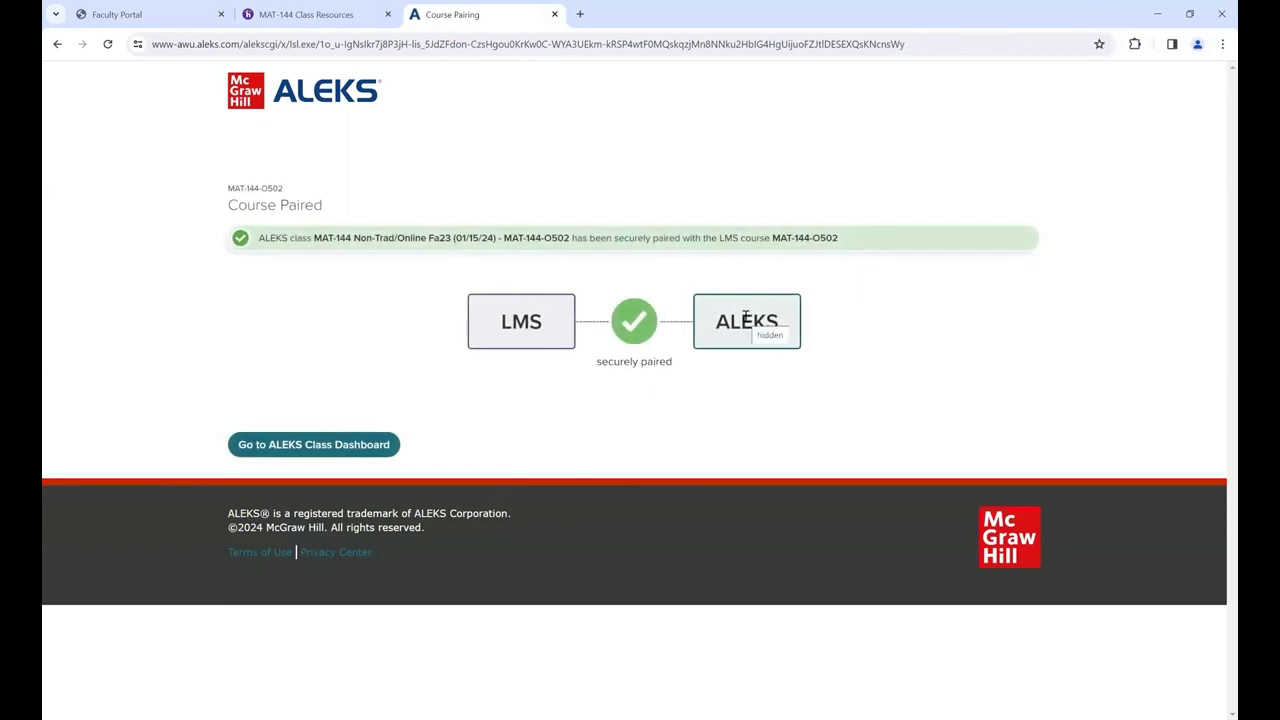
left_click(358, 446)
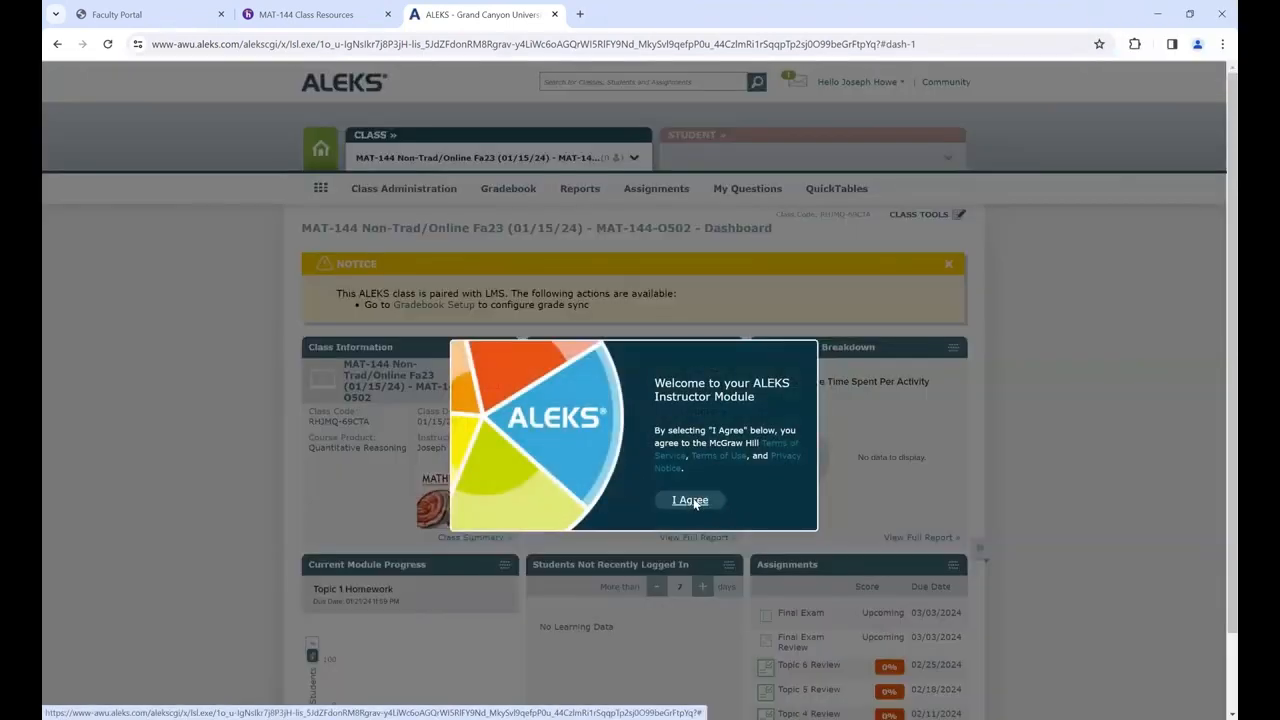
Accept the ALEKS Instructor Module terms and go through the introductory tour to its end.
left_click(692, 500)
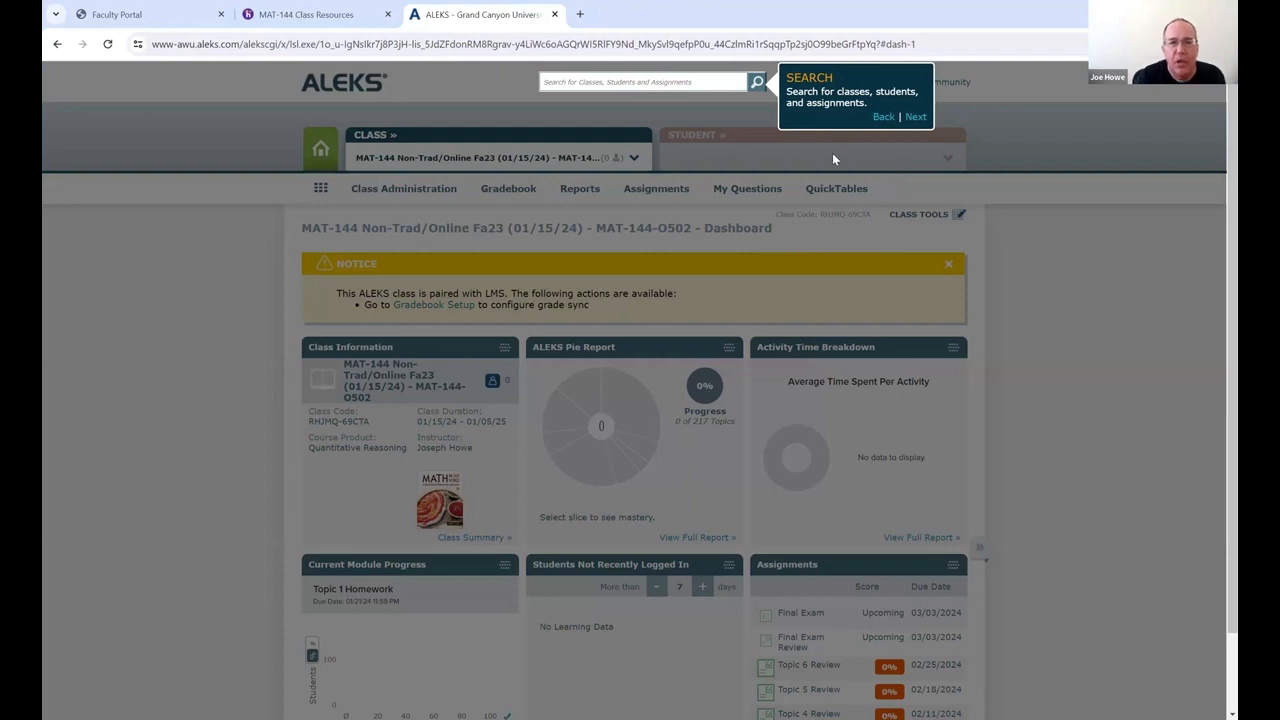
left_click(913, 117)
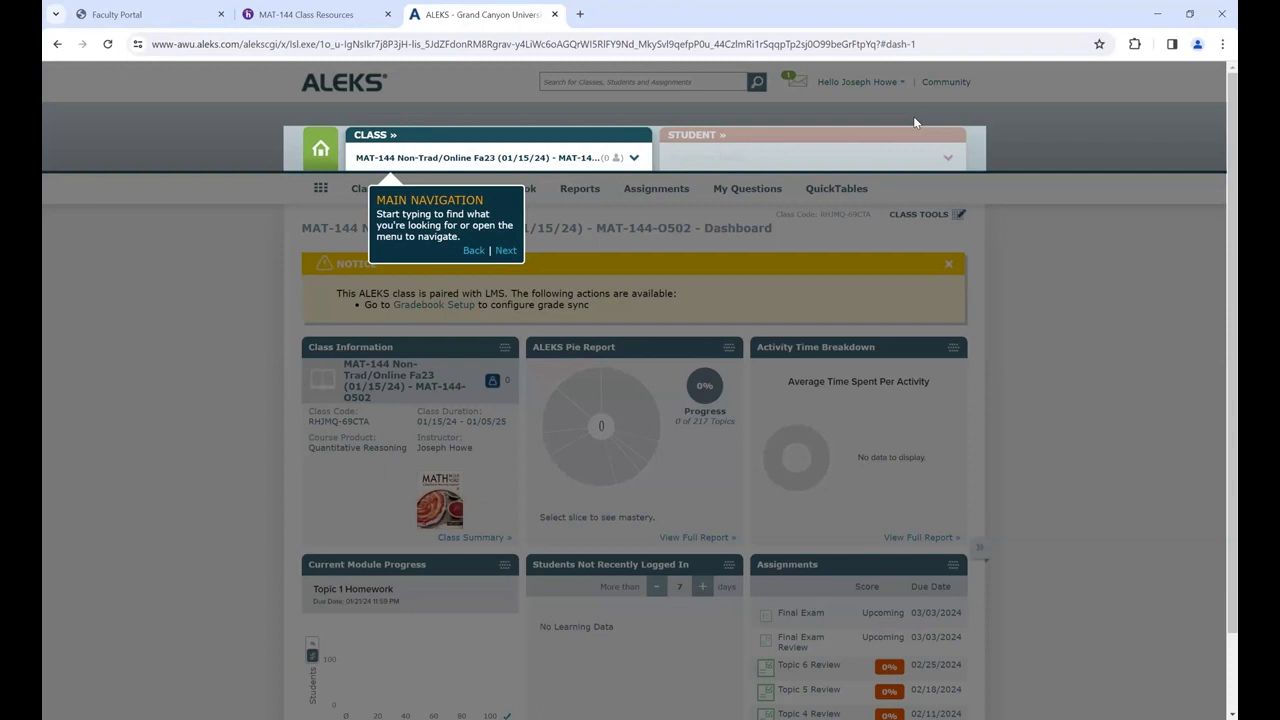
left_click(507, 251)
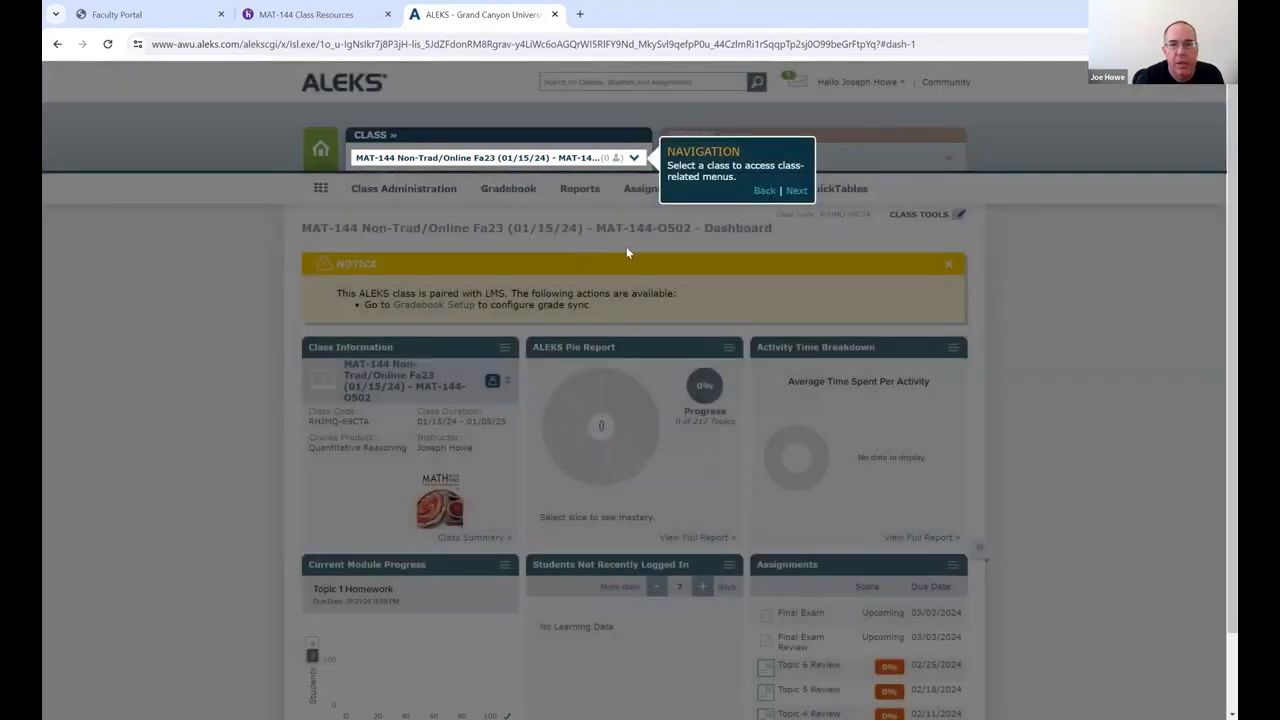
left_click(795, 191)
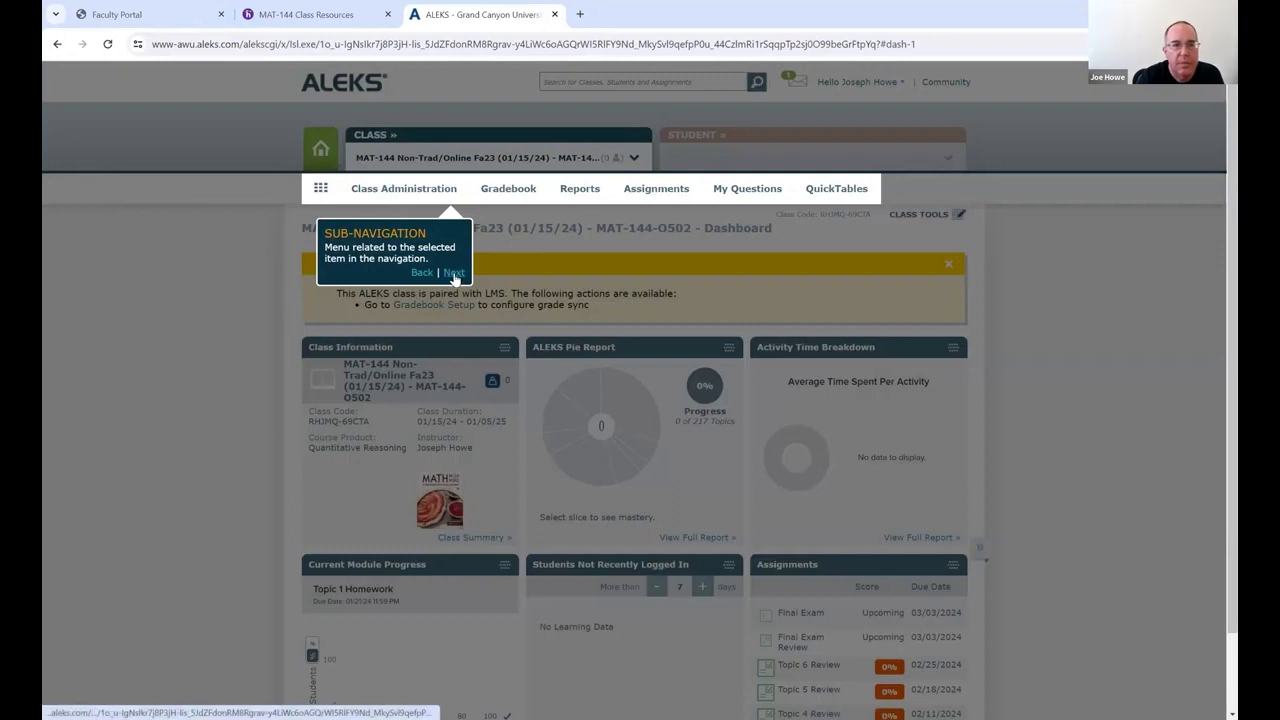
left_click(454, 275)
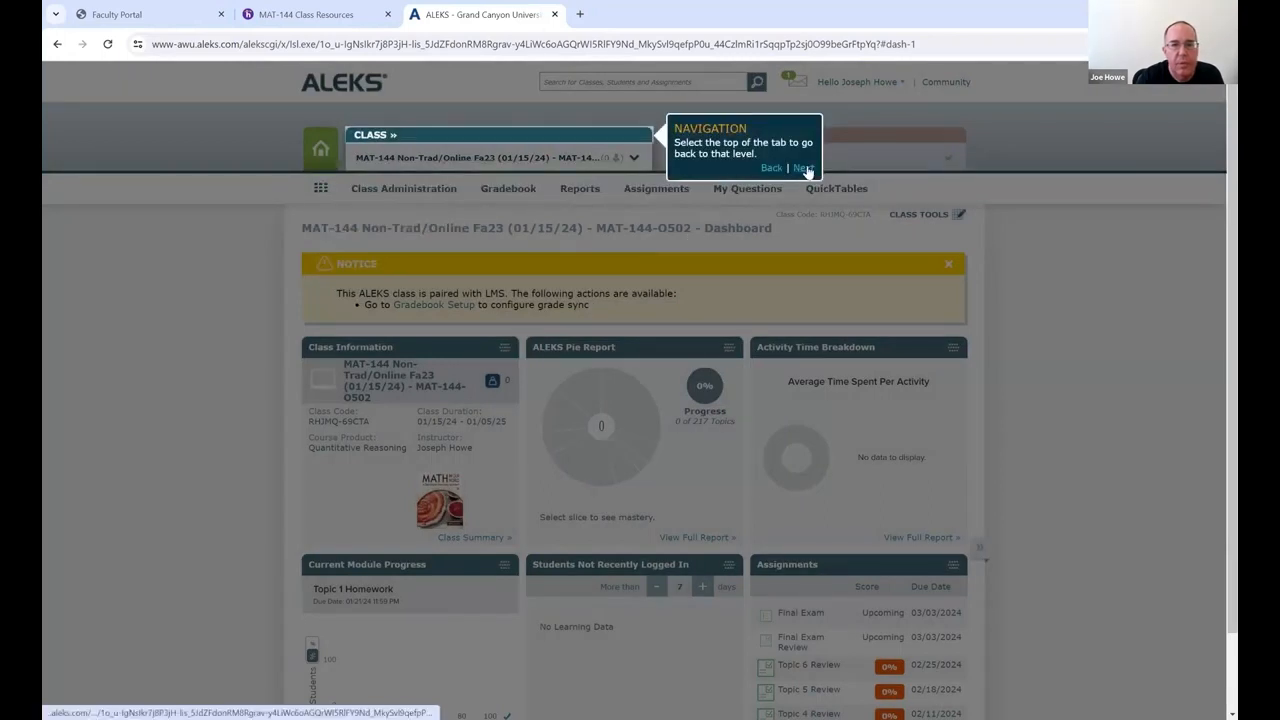
left_click(805, 169)
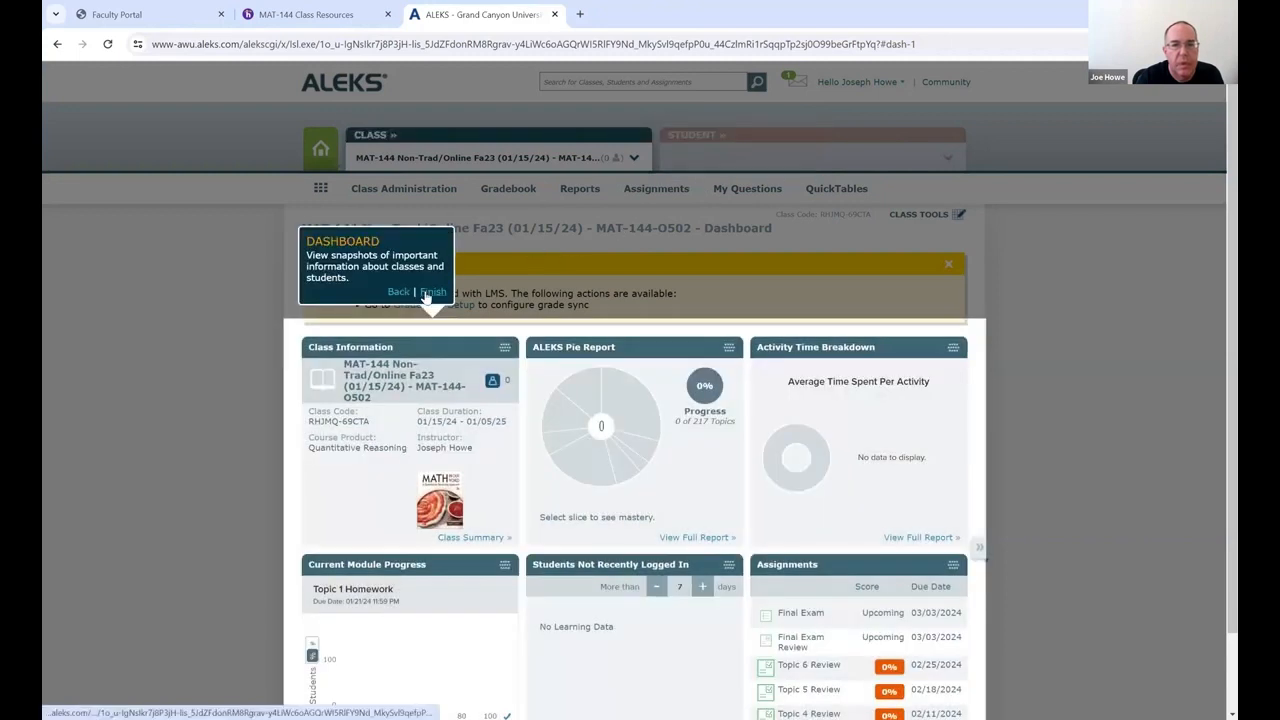
left_click(427, 293)
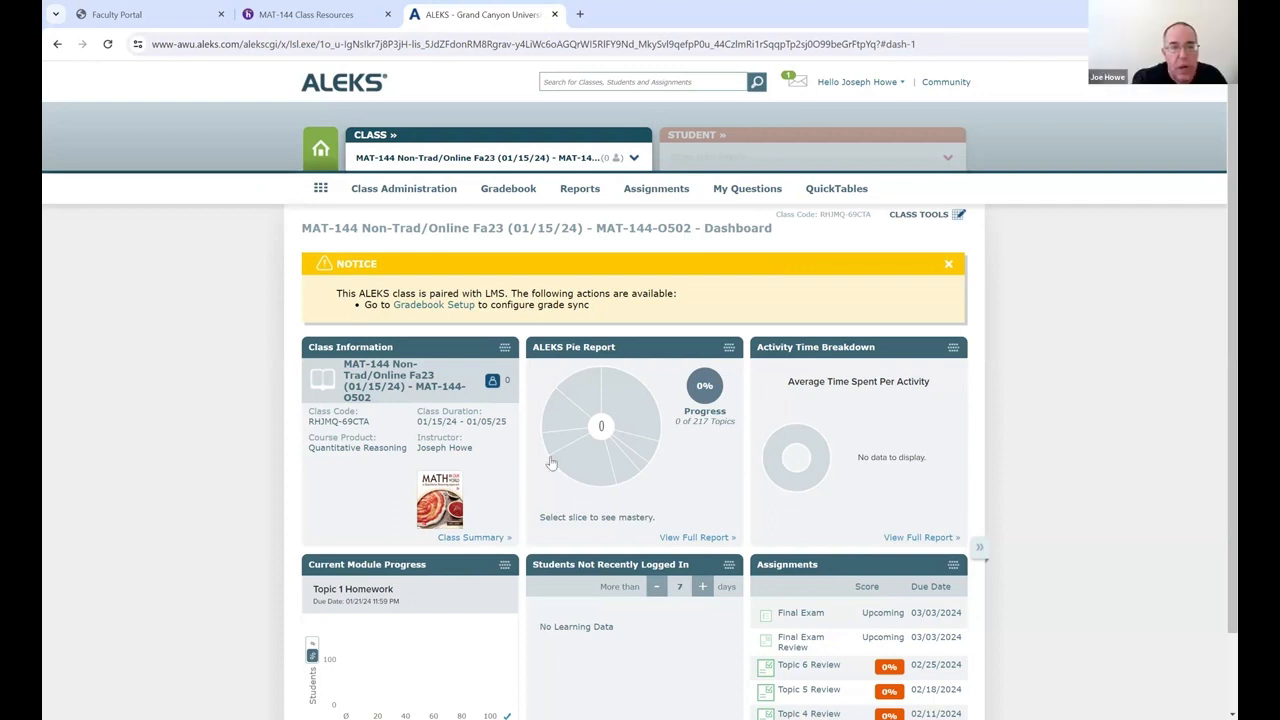
Review the full class summary from the dashboard and open its Class Information and Content section for editing.
left_click(467, 539)
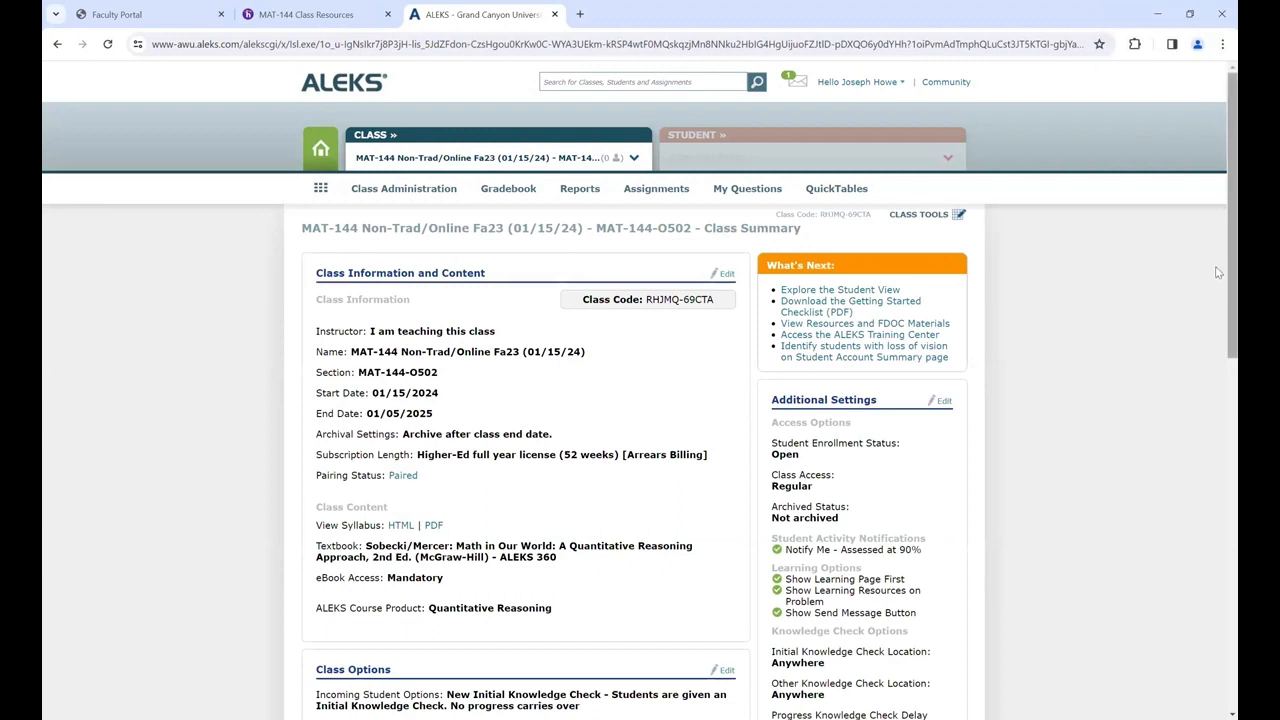
scroll(1218, 300, "down", 2)
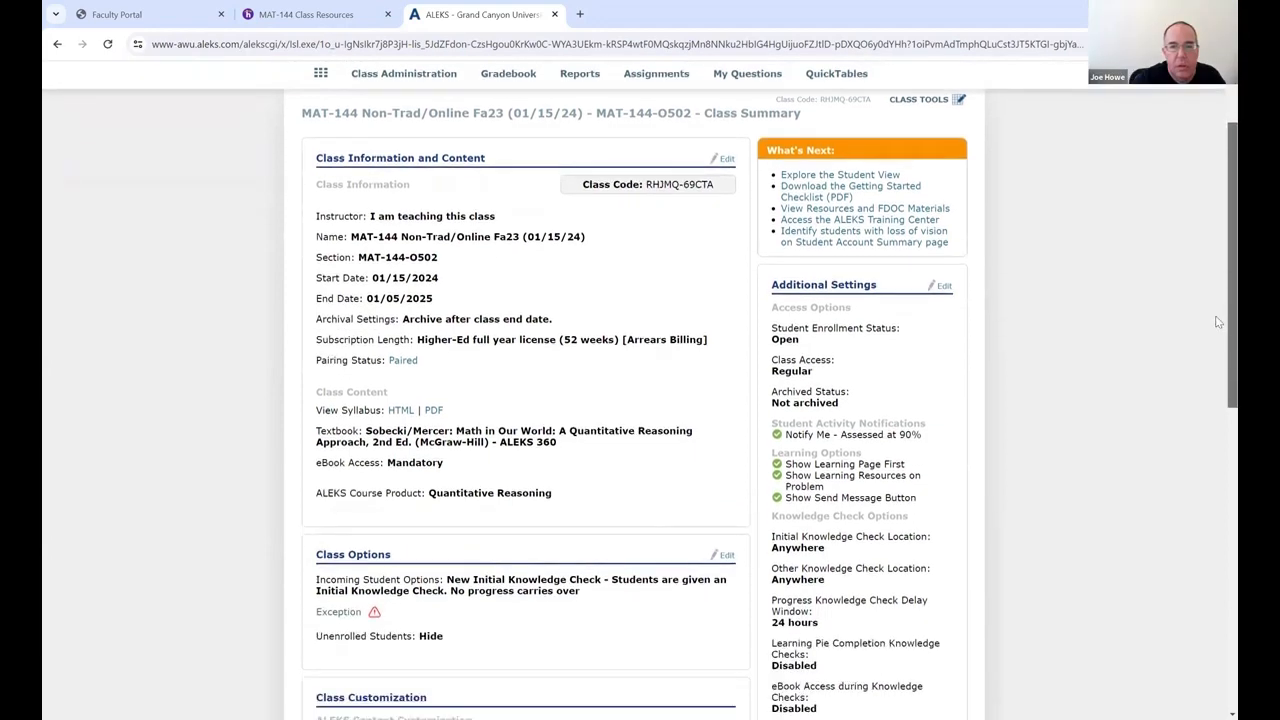
scroll(1218, 259, "up", 2)
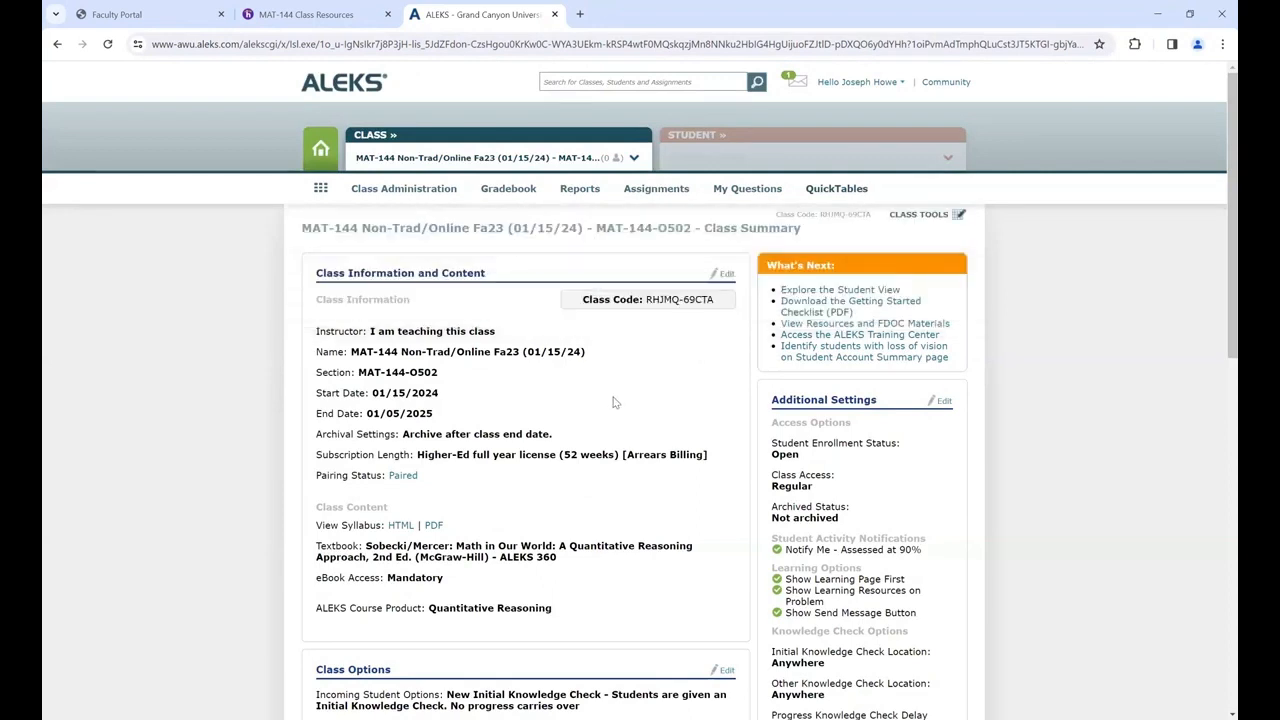
left_click(726, 274)
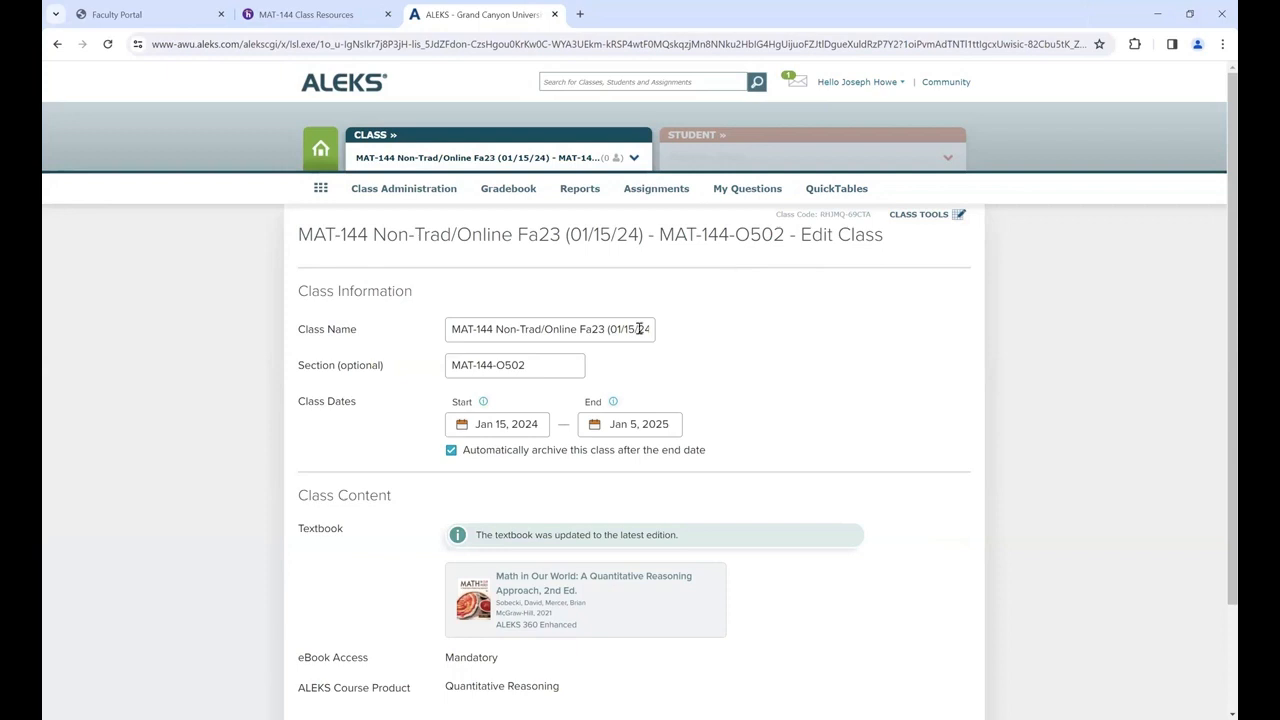
Rename the class as "MAT-144 Non-Trad January 22, 2024 Start".
left_click(607, 329)
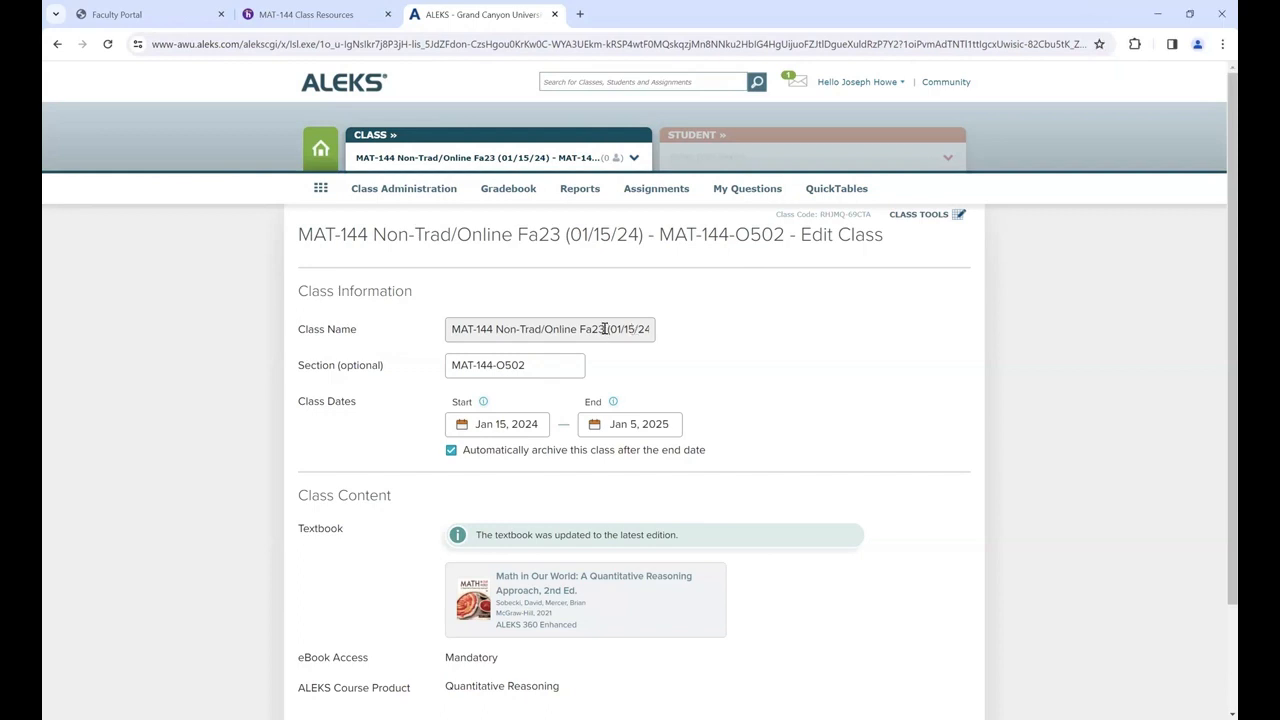
left_click(605, 329)
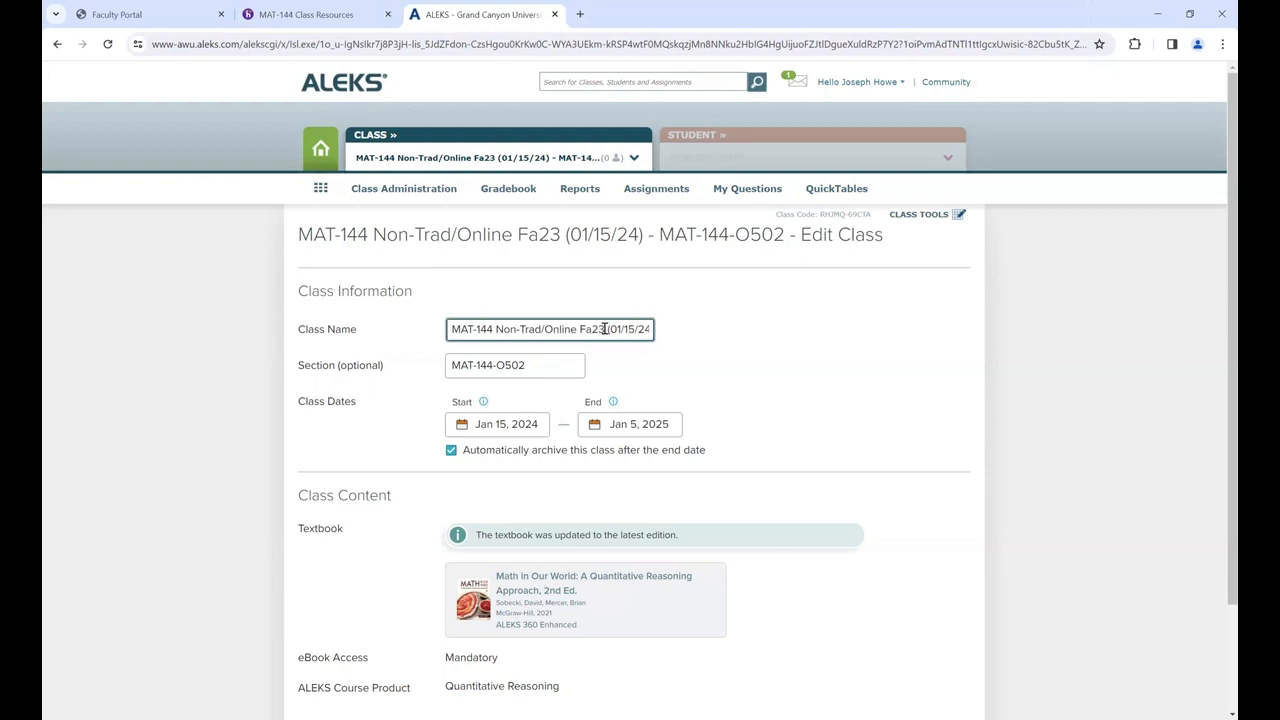
key("BackSpace")
key("BackSpace")
key("BackSpace")
key("BackSpace")
key("BackSpace")
key("BackSpace")
key("BackSpace")
key("BackSpace")
key("BackSpace")
key("BackSpace")
key("BackSpace")
key("BackSpace")
key("BackSpace")
key("BackSpace")
key("BackSpace")
key("BackSpace")
key("BackSpace")
key("BackSpace")
key("BackSpace")
key("BackSpace")
key("BackSpace")
key("BackSpace")
key("BackSpace")
key("BackSpace")
key("BackSpace")
key("BackSpace")
key("BackSpace")
key("BackSpace")
key("BackSpace")
key("BackSpace")
key("BackSpace")
type("Non-Trad")
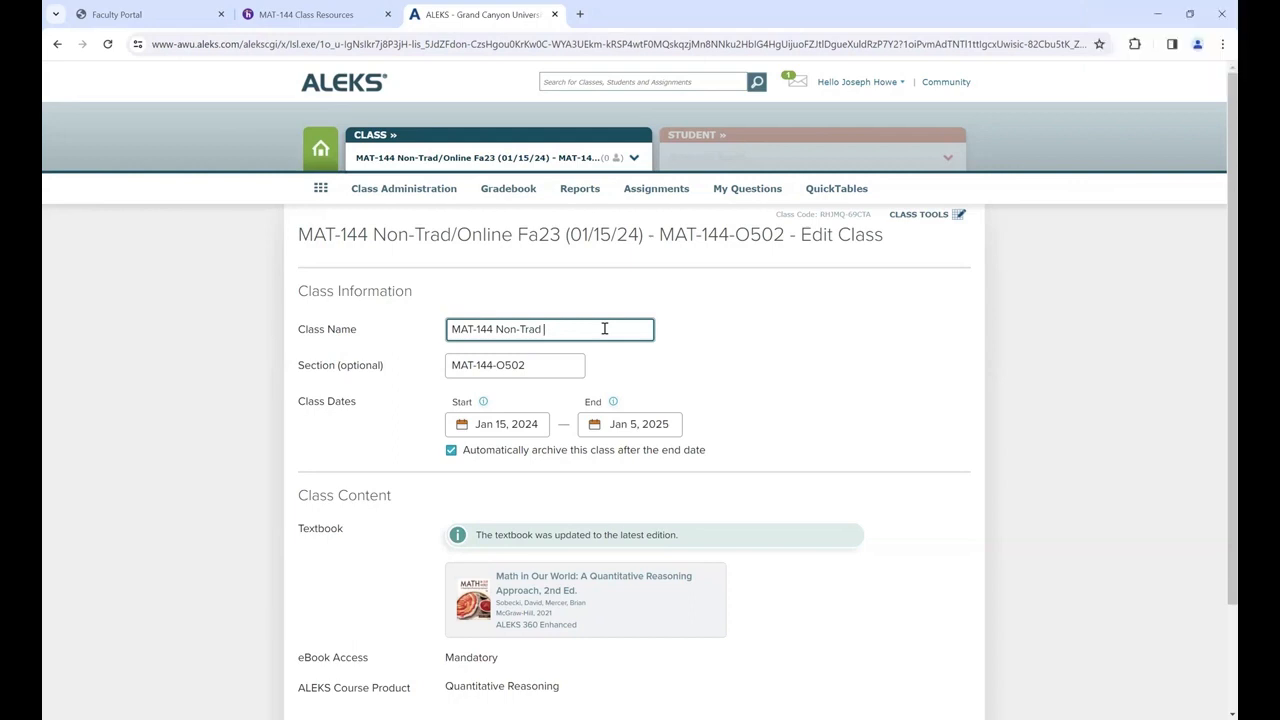
type("Jan 22")
key("BackSpace")
key("BackSpace")
type("uary 22, 2024 start")
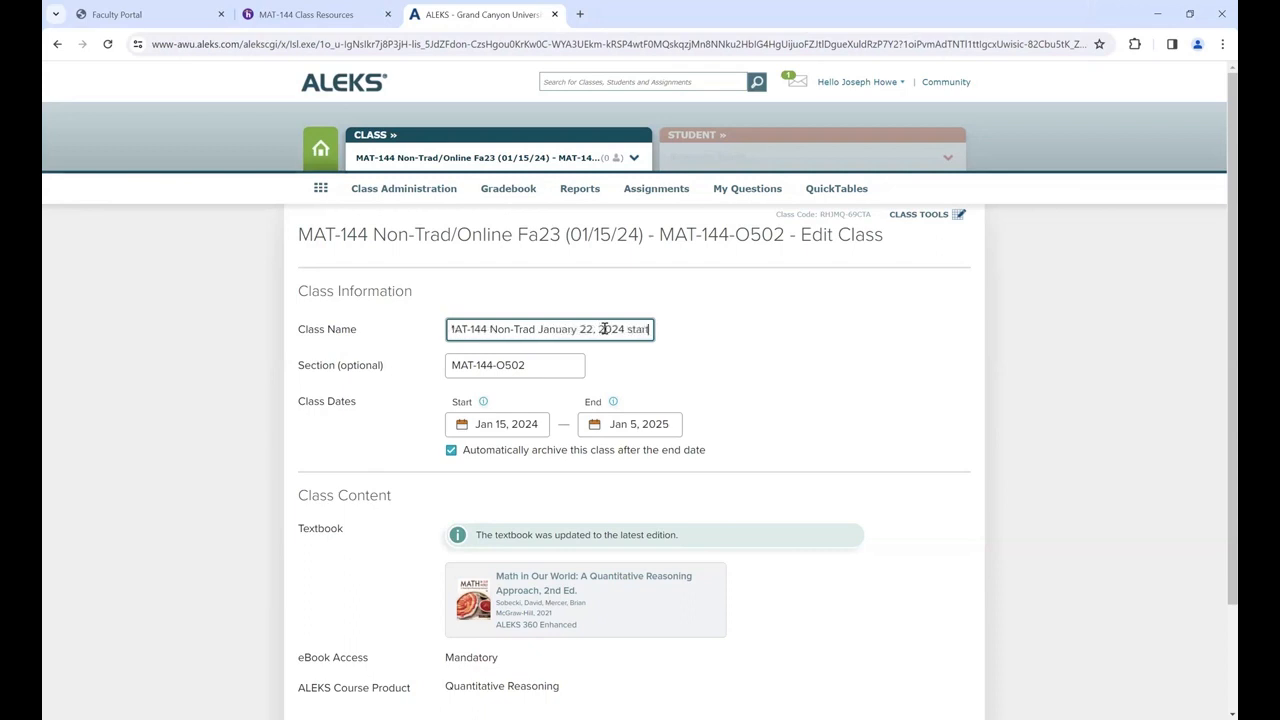
key("BackSpace")
key("BackSpace")
key("BackSpace")
key("BackSpace")
key("BackSpace")
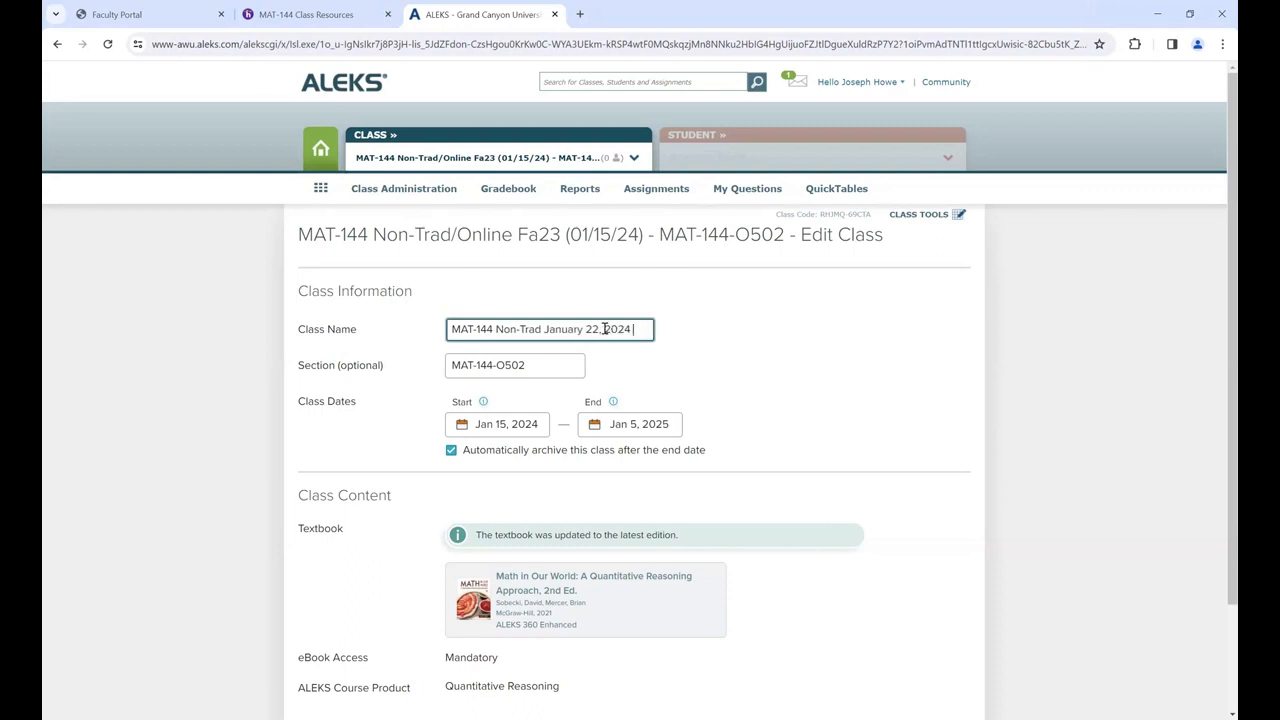
type("Start")
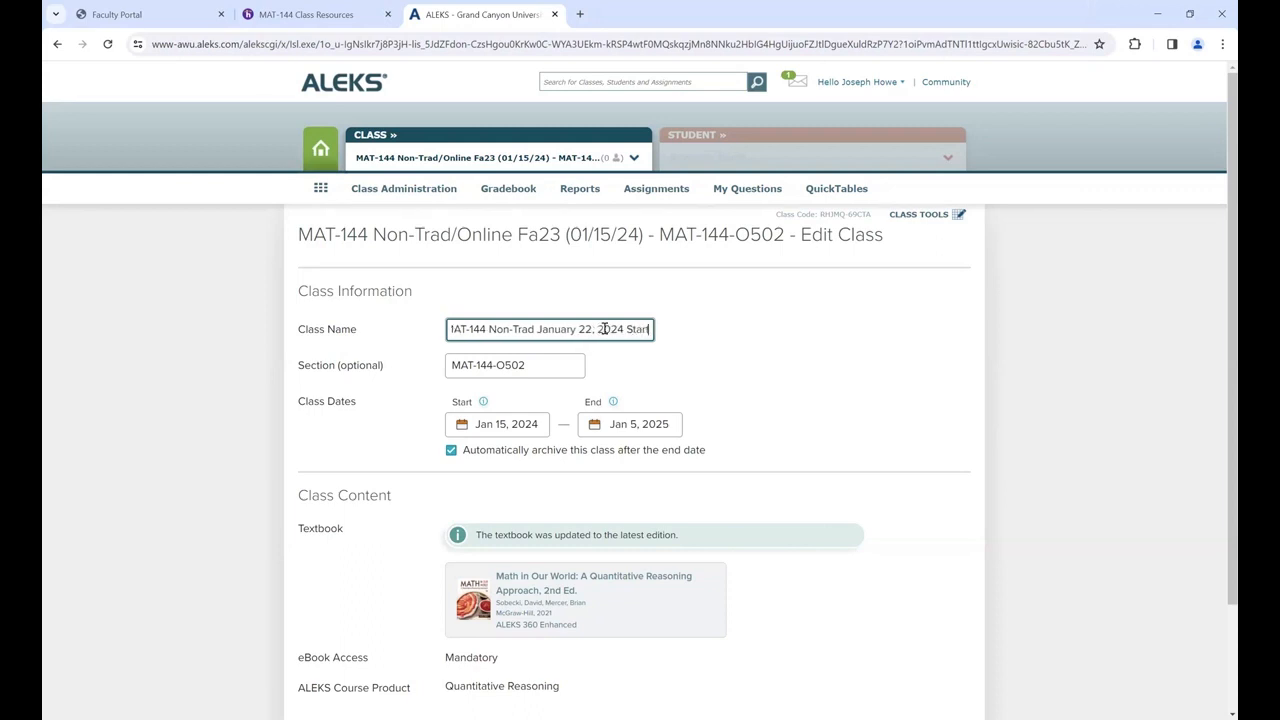
Set the class start date to Jan 22, 2024 and save the class changes.
left_click(540, 424)
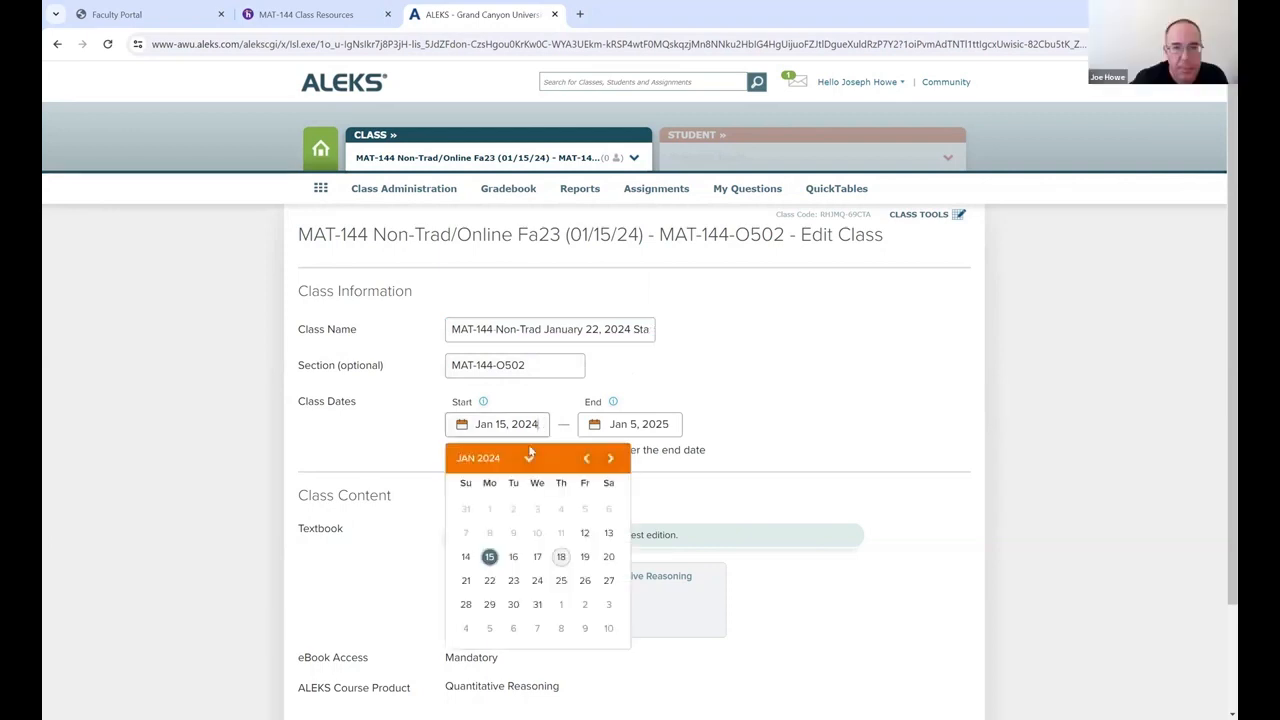
left_click(489, 582)
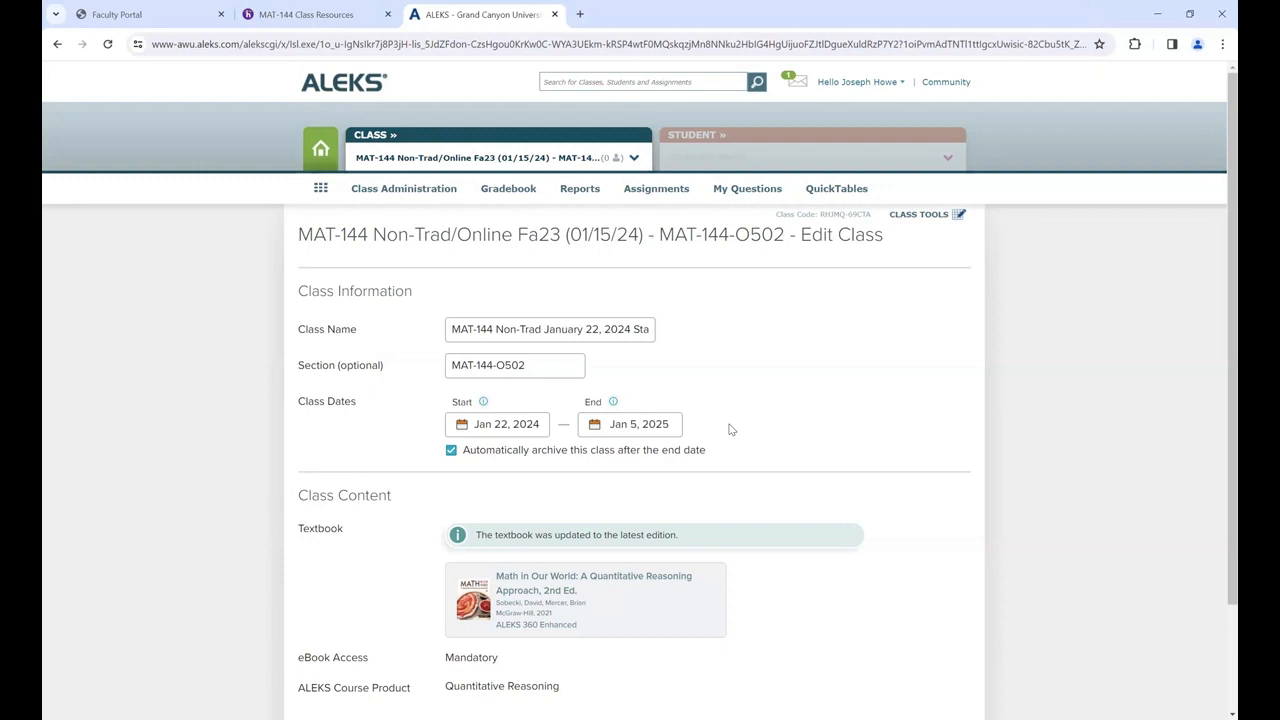
scroll(1218, 420, "down", 1)
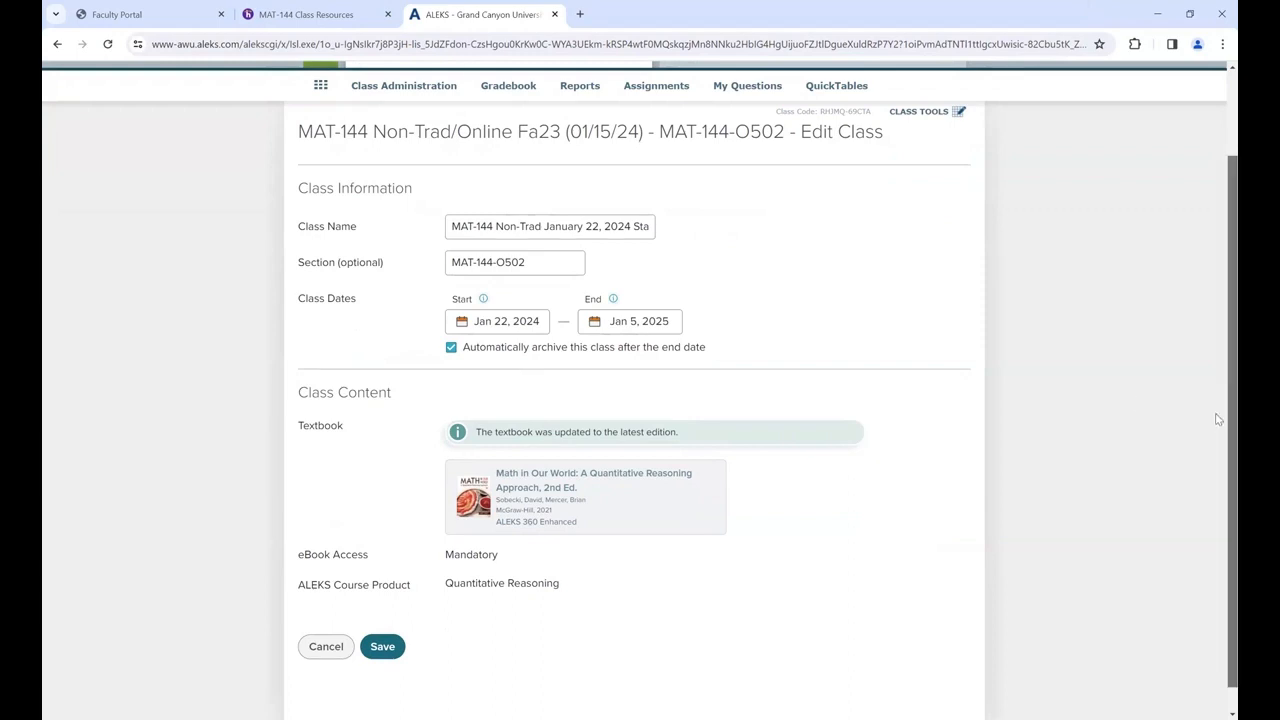
scroll(1218, 440, "down", 1)
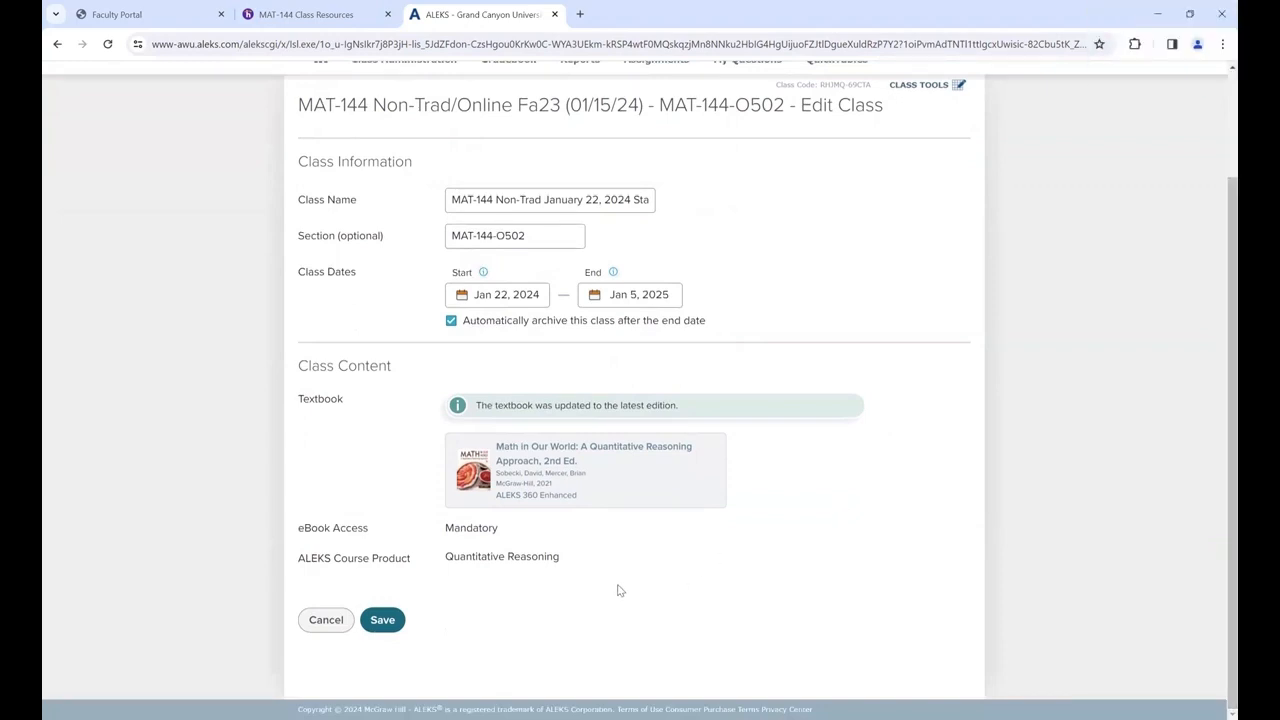
left_click(393, 619)
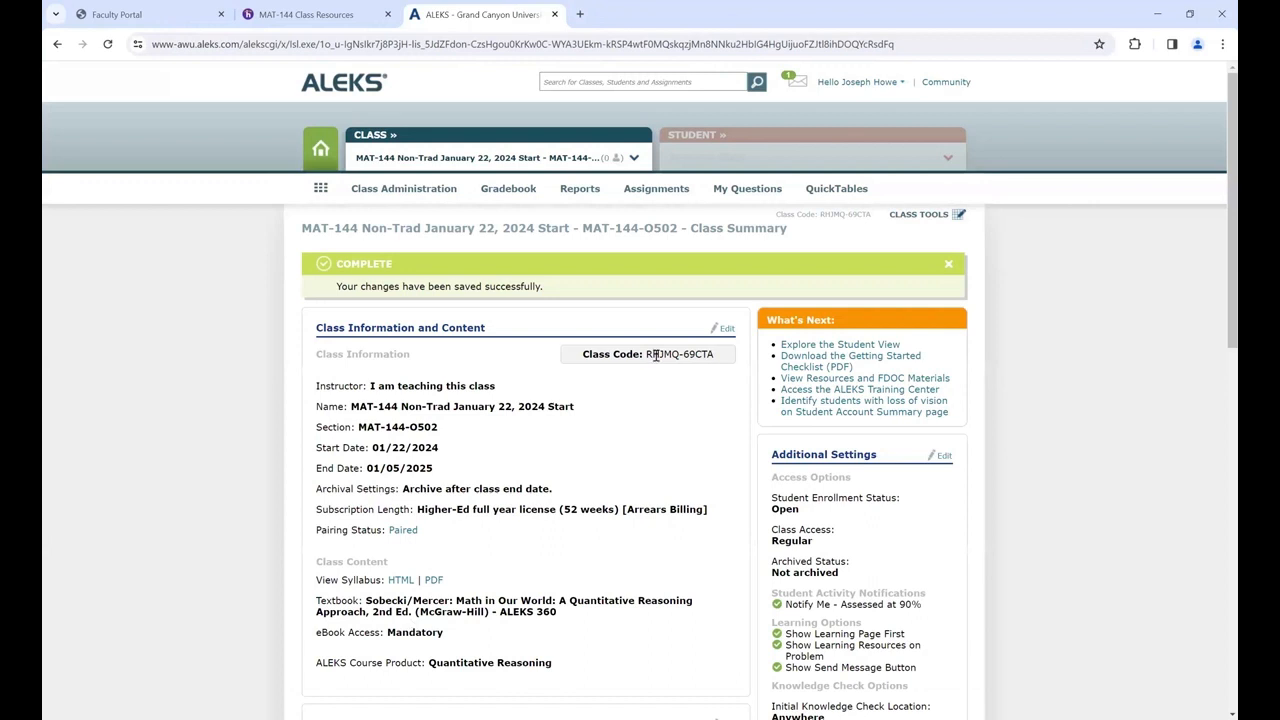
Open the class's assignments list, look through the assignment dates, and sort the list by type.
mouse_move(652, 194)
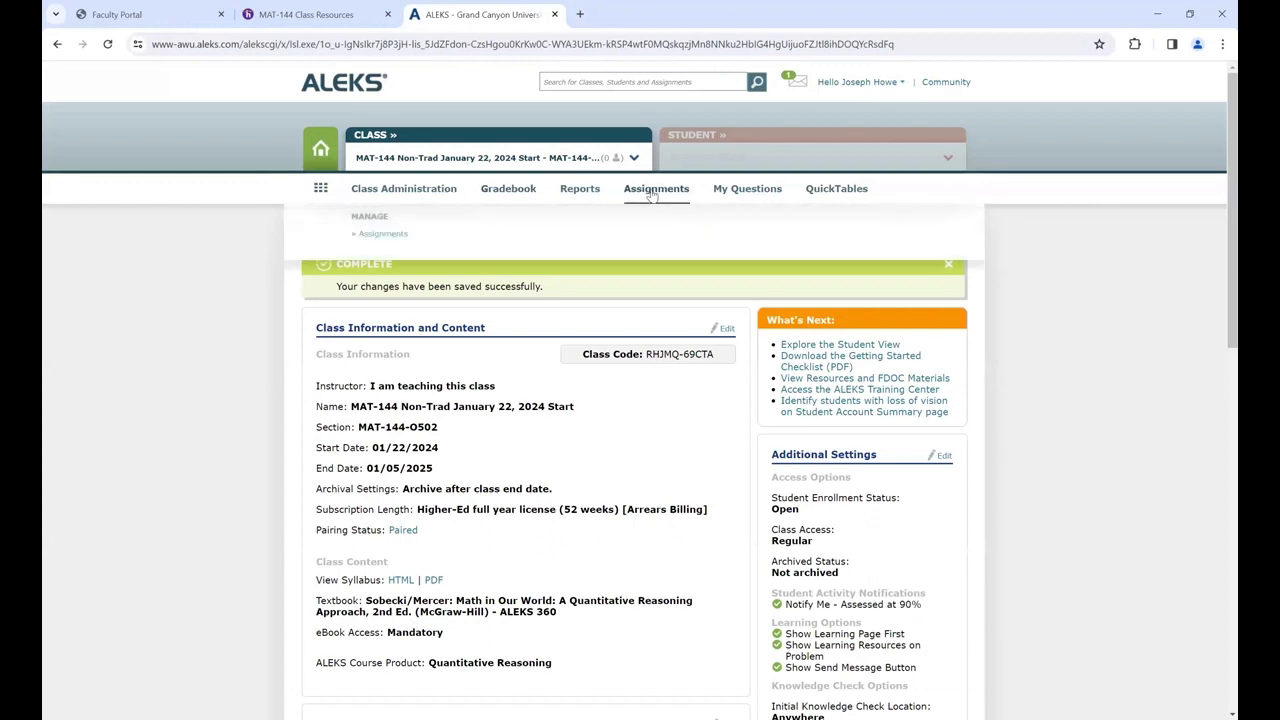
left_click(381, 234)
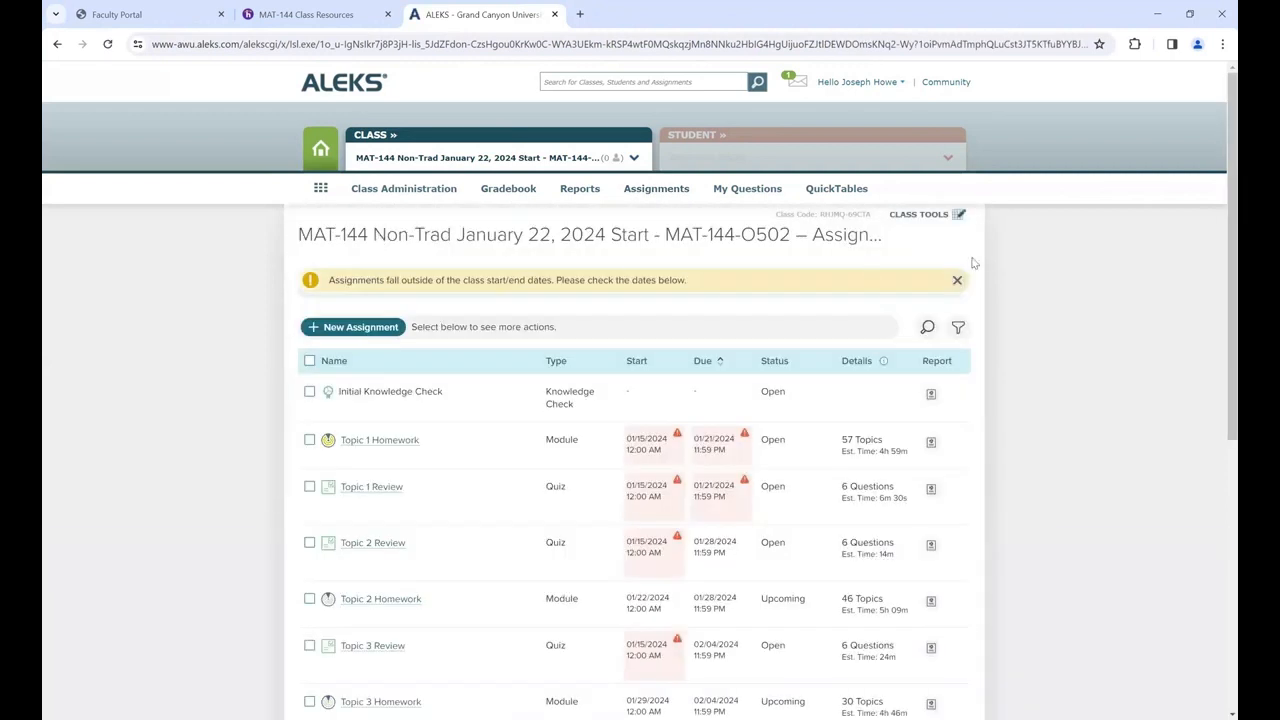
scroll(1218, 292, "down", 1)
scroll(1218, 292, "down", 2)
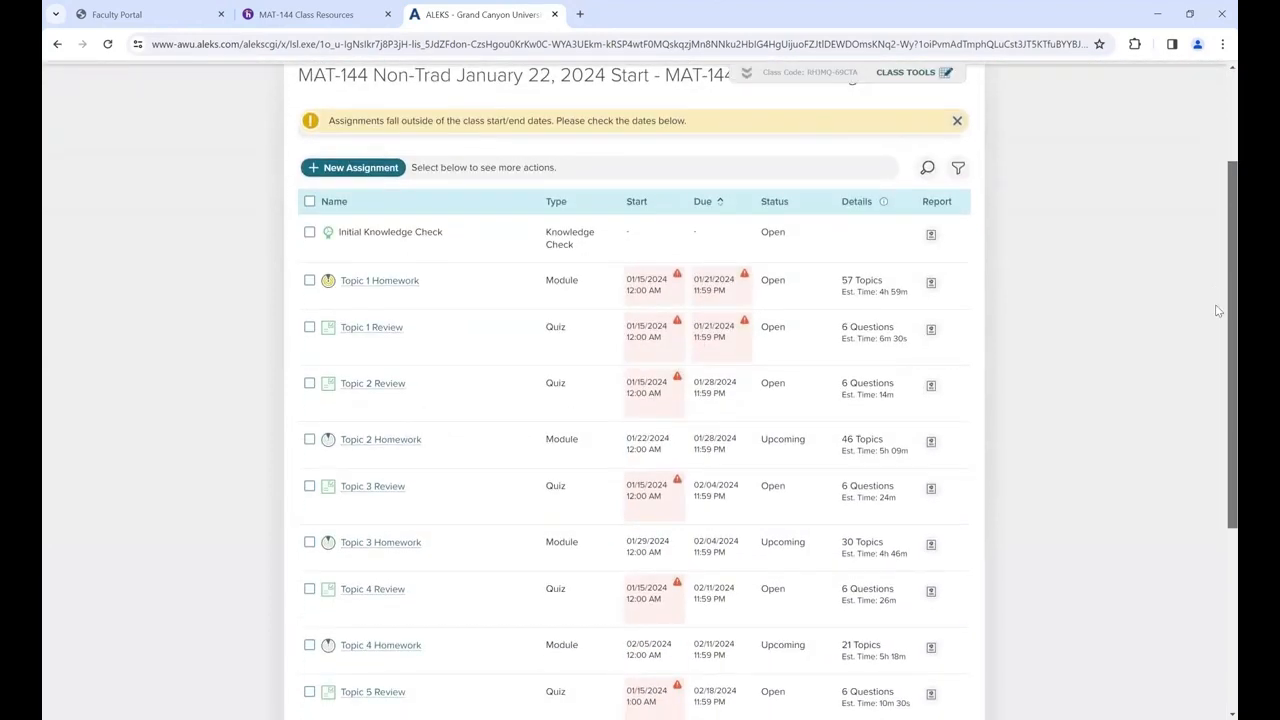
scroll(1218, 311, "down", 1)
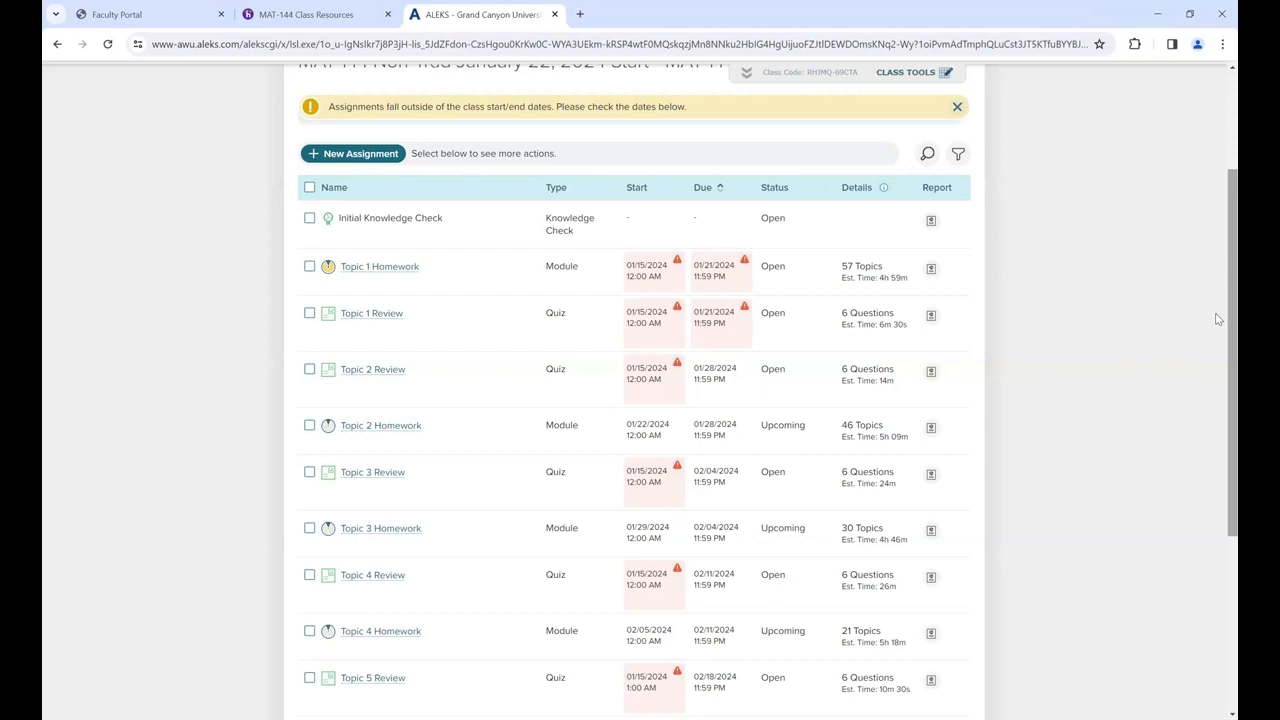
left_click_drag(1218, 319, 1218, 260)
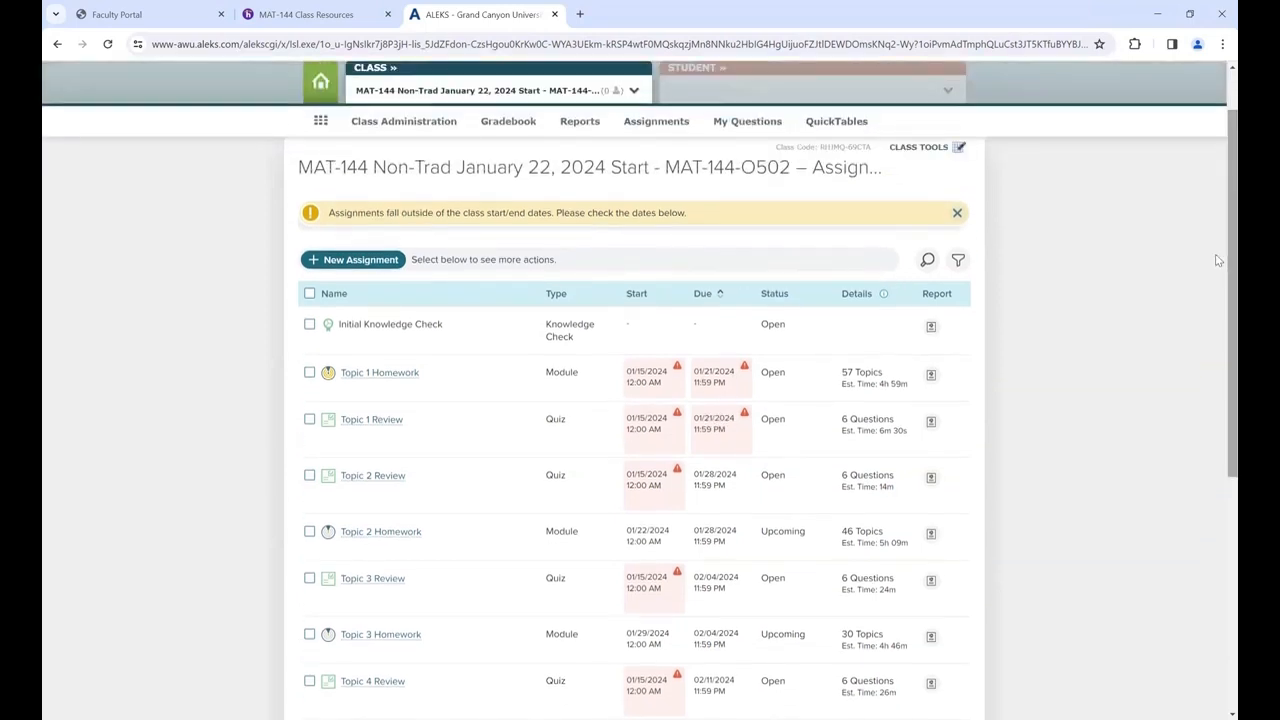
left_click(558, 295)
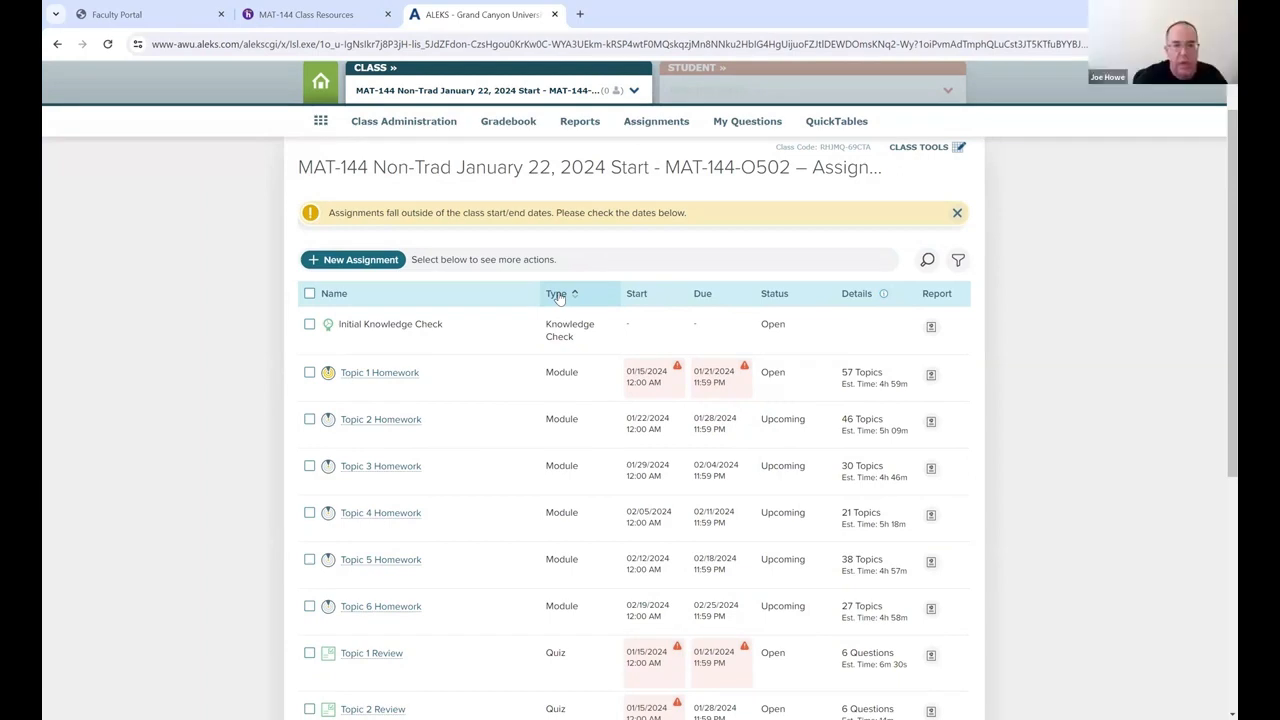
Open the module list from Topic 1 Homework and collapse the topic details of all modules.
left_click(407, 376)
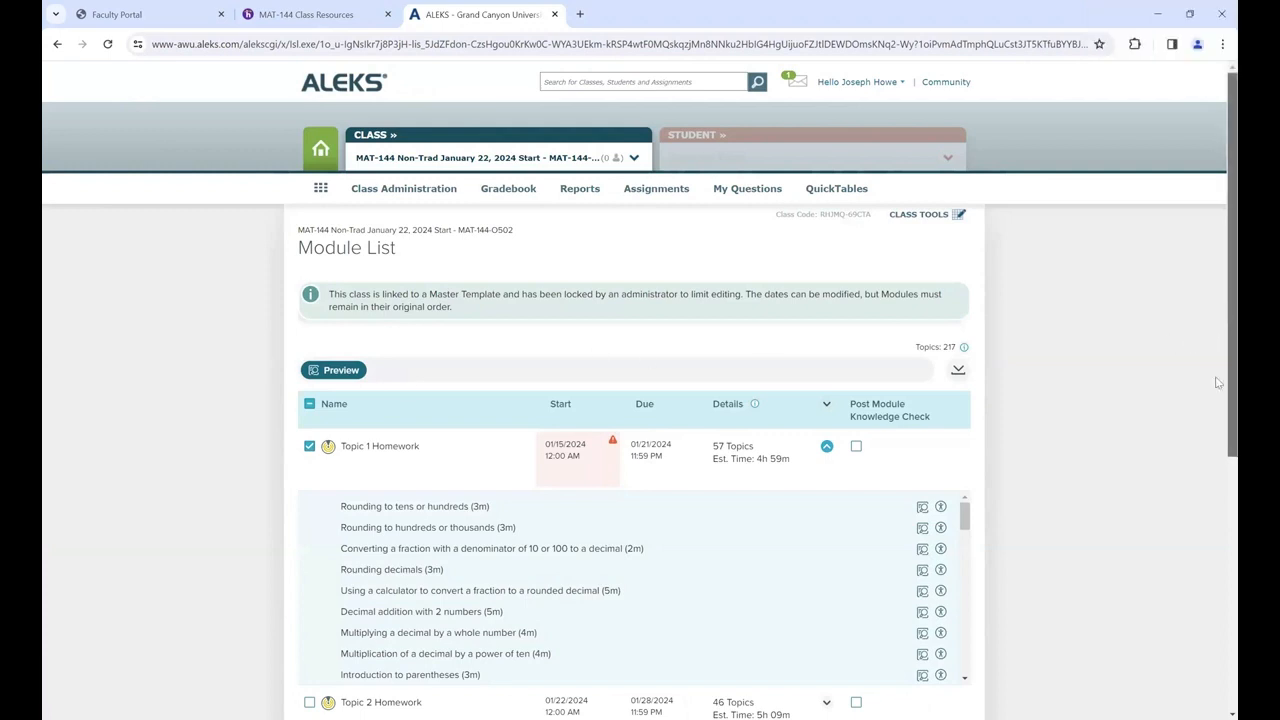
scroll(1218, 398, "down", 2)
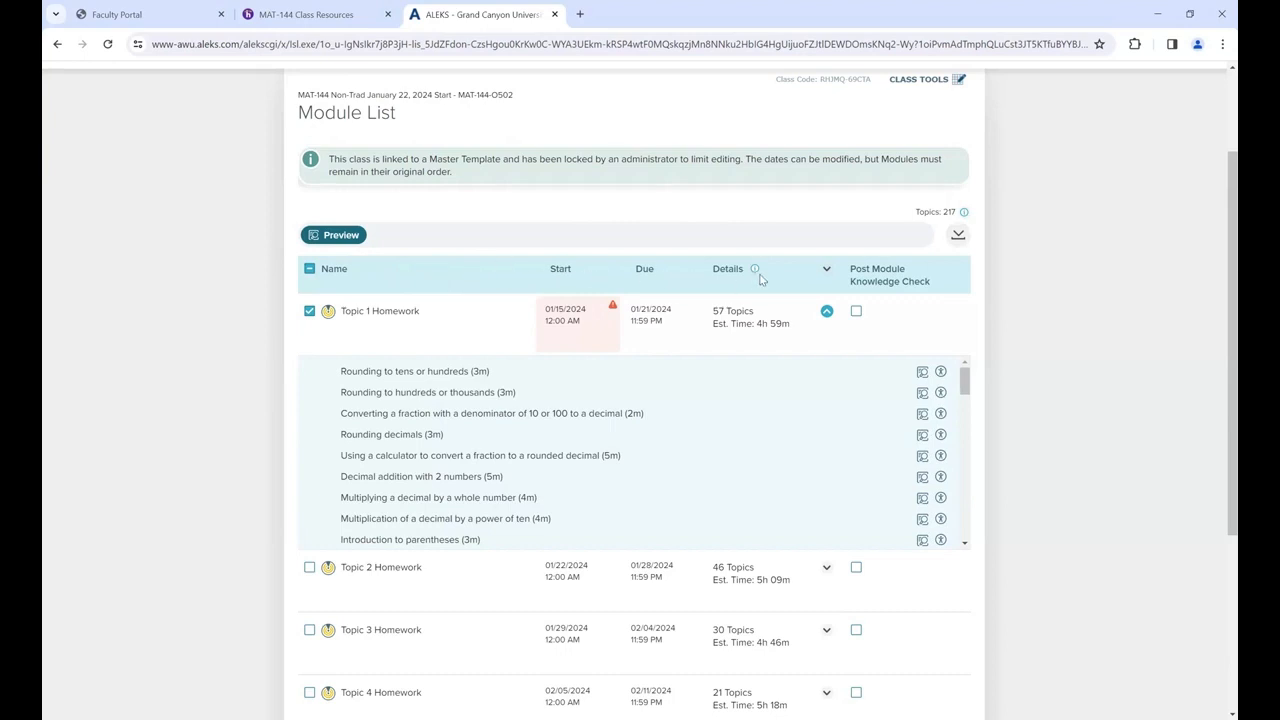
left_click(829, 270)
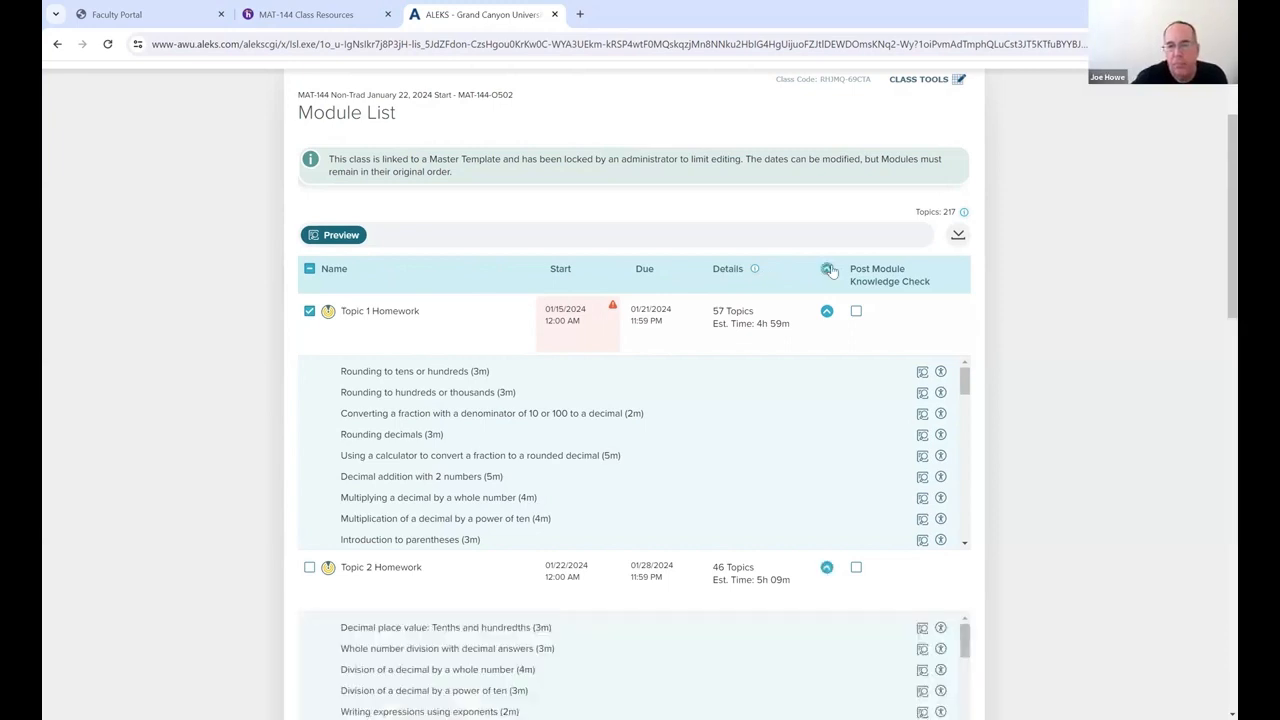
left_click(829, 270)
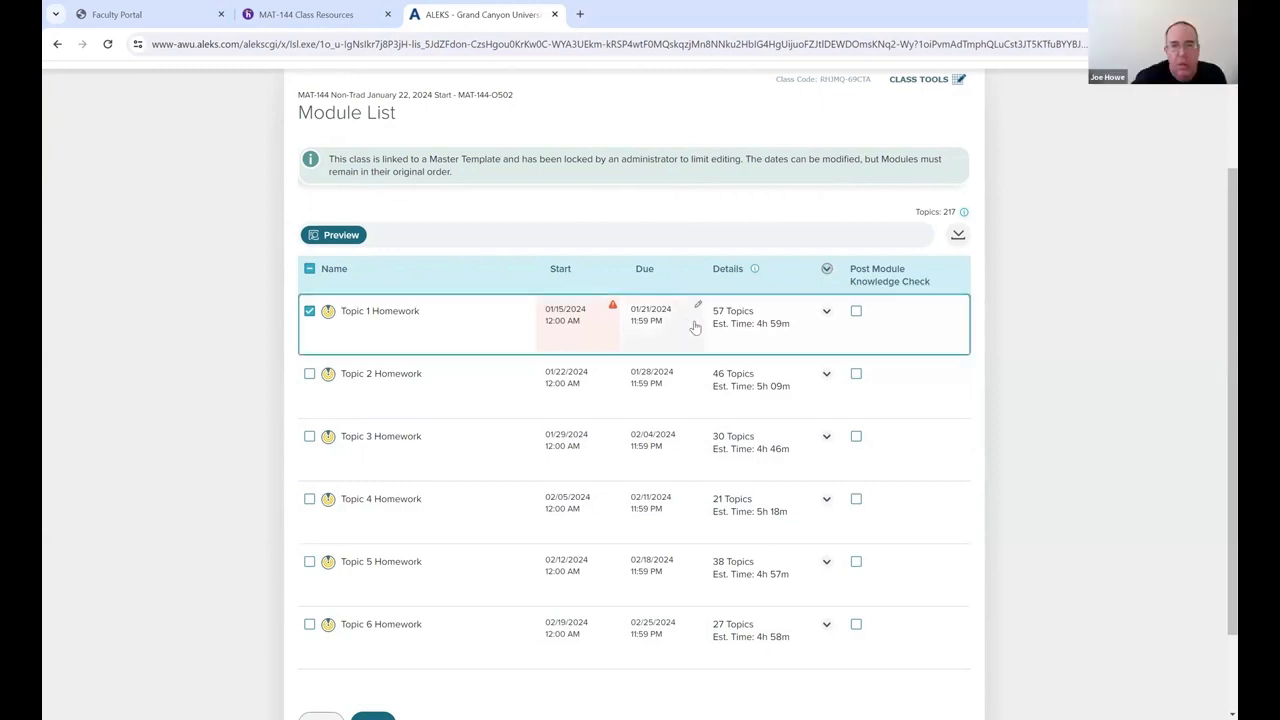
Set the Topic 1 Homework module to start on 01/22/2024 and be due on 01/28/2024.
mouse_move(613, 307)
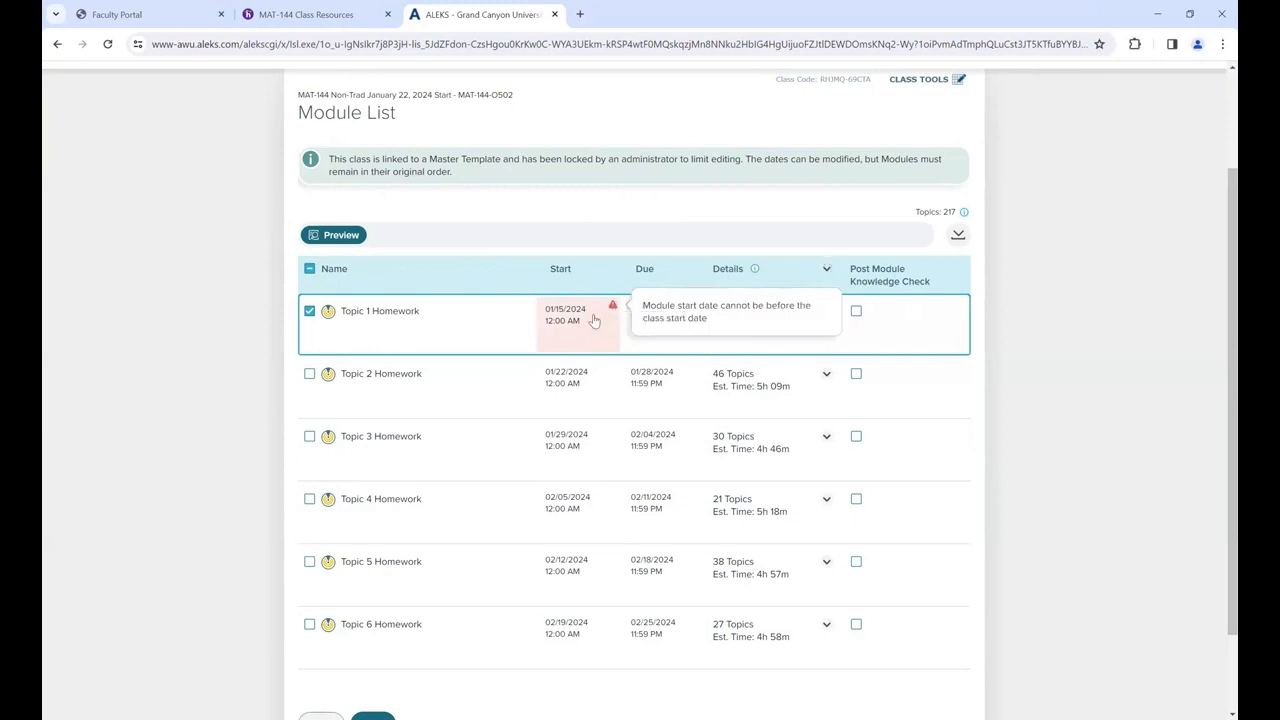
left_click(590, 318)
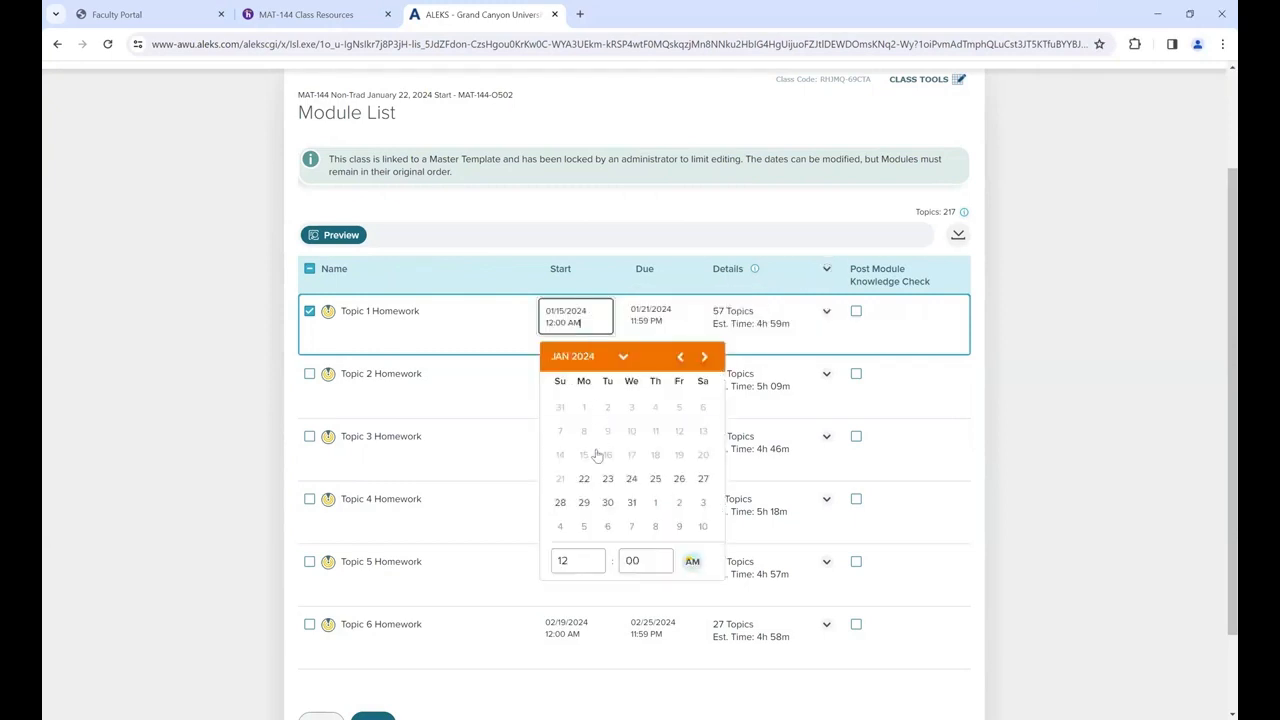
left_click(584, 478)
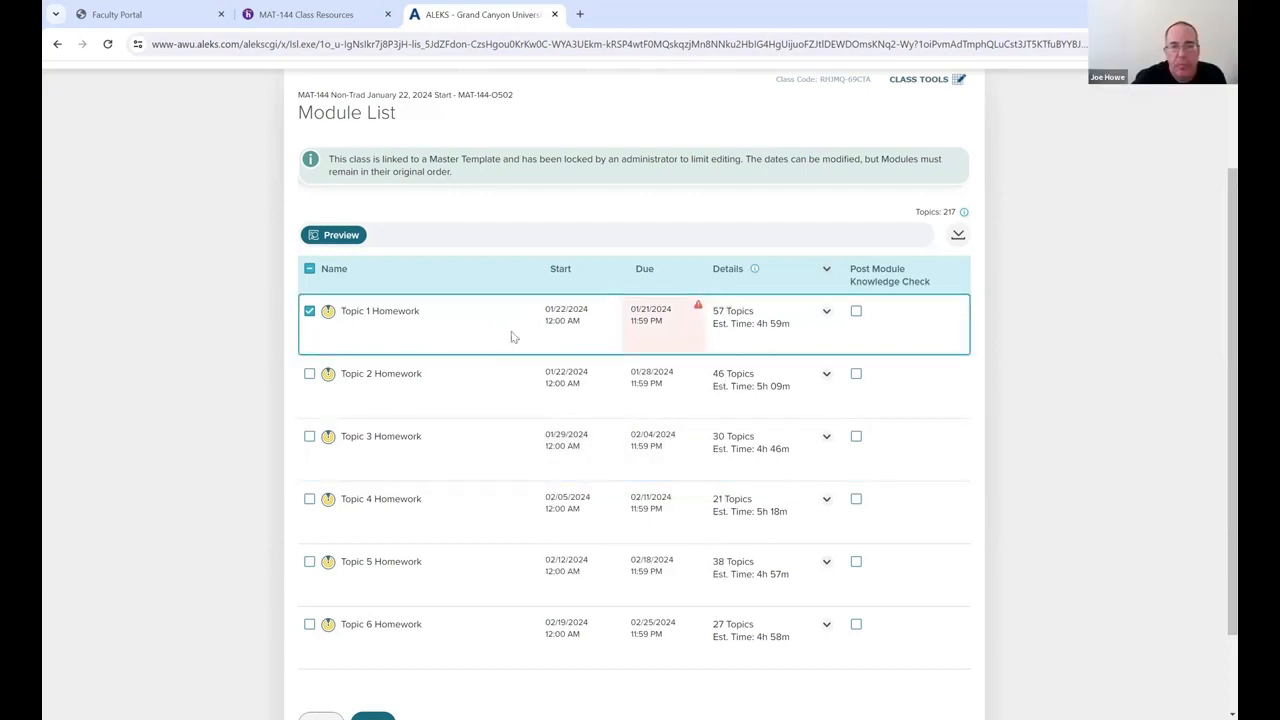
left_click(660, 320)
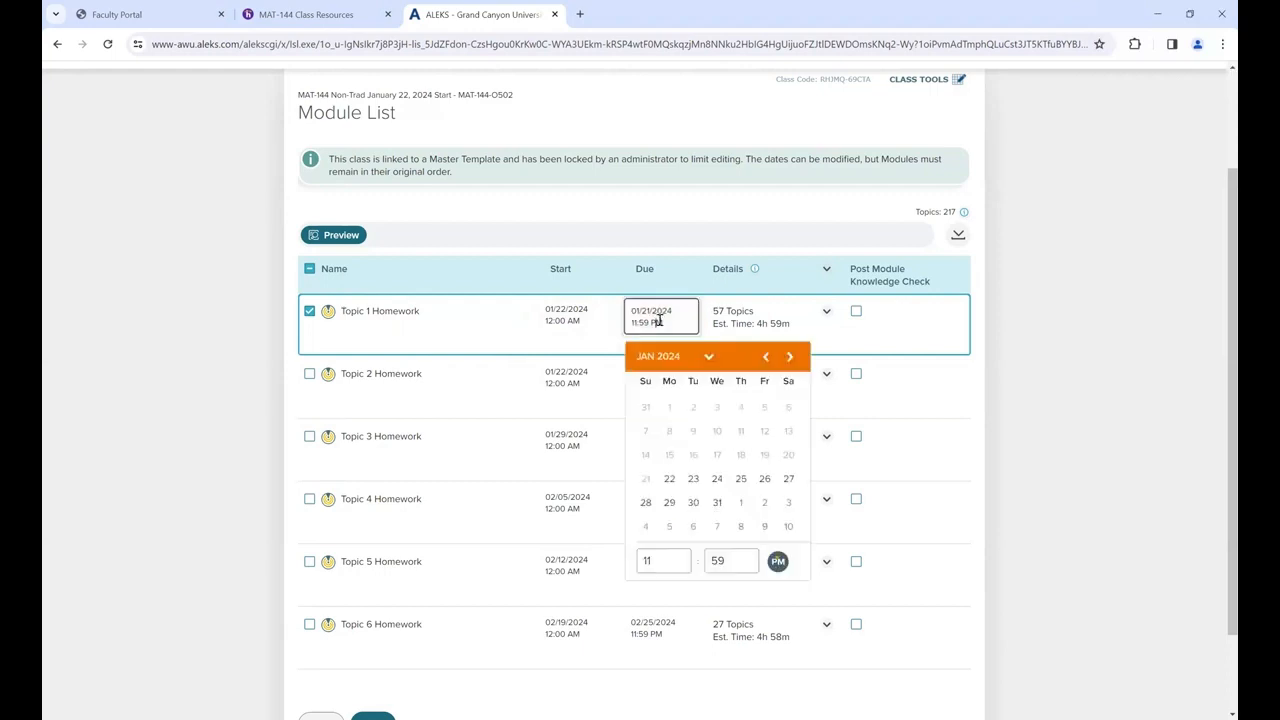
left_click(646, 503)
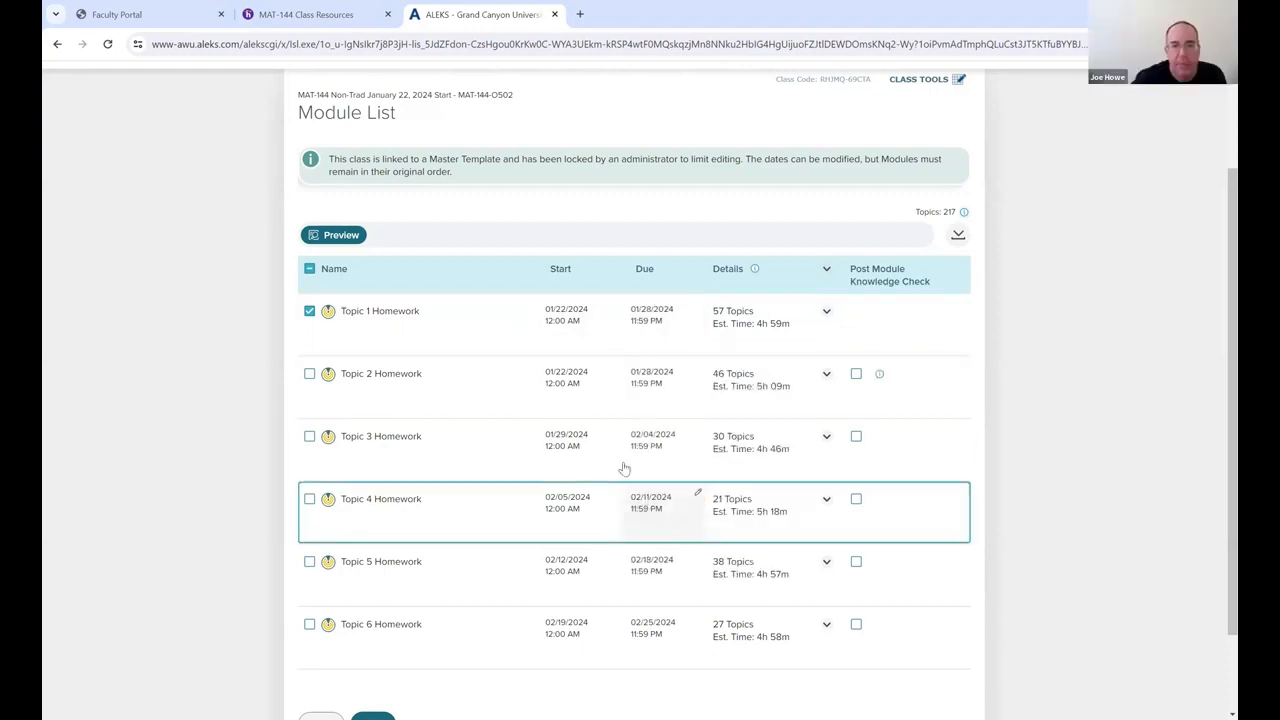
Set the Topic 2 Homework module to start on 01/29/2024 and be due on 02/04/2024.
left_click(578, 381)
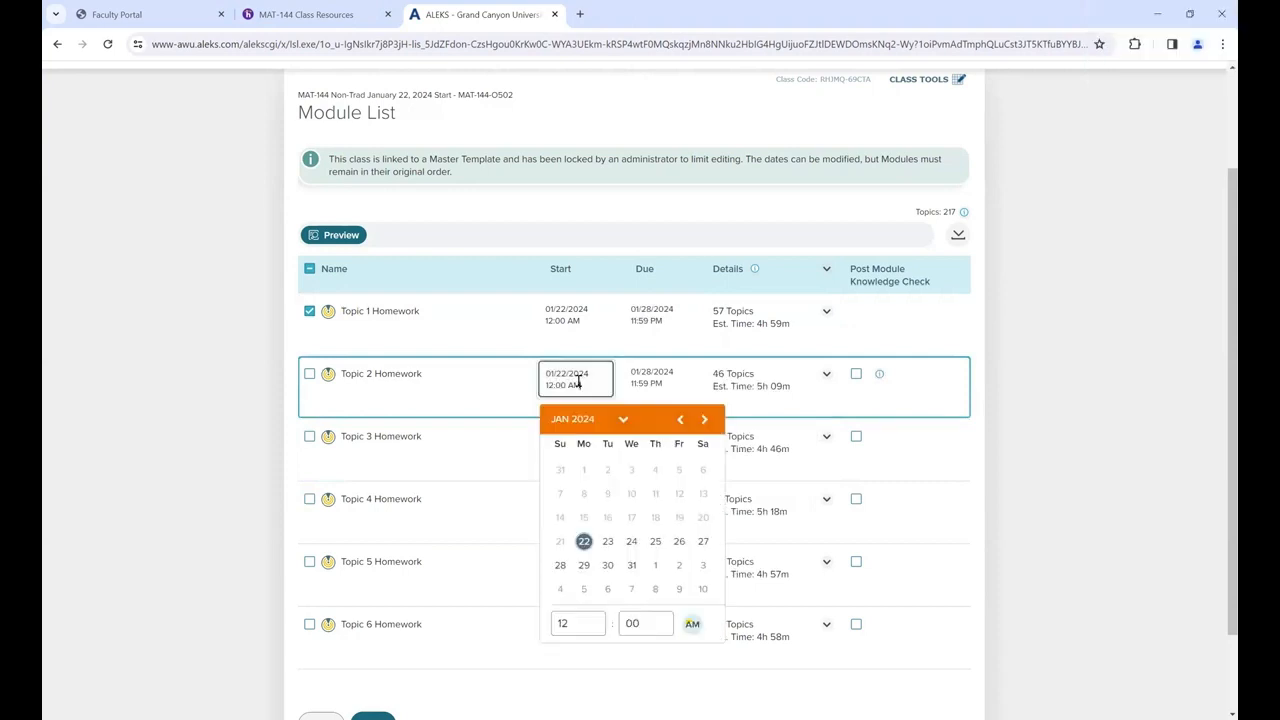
left_click(584, 566)
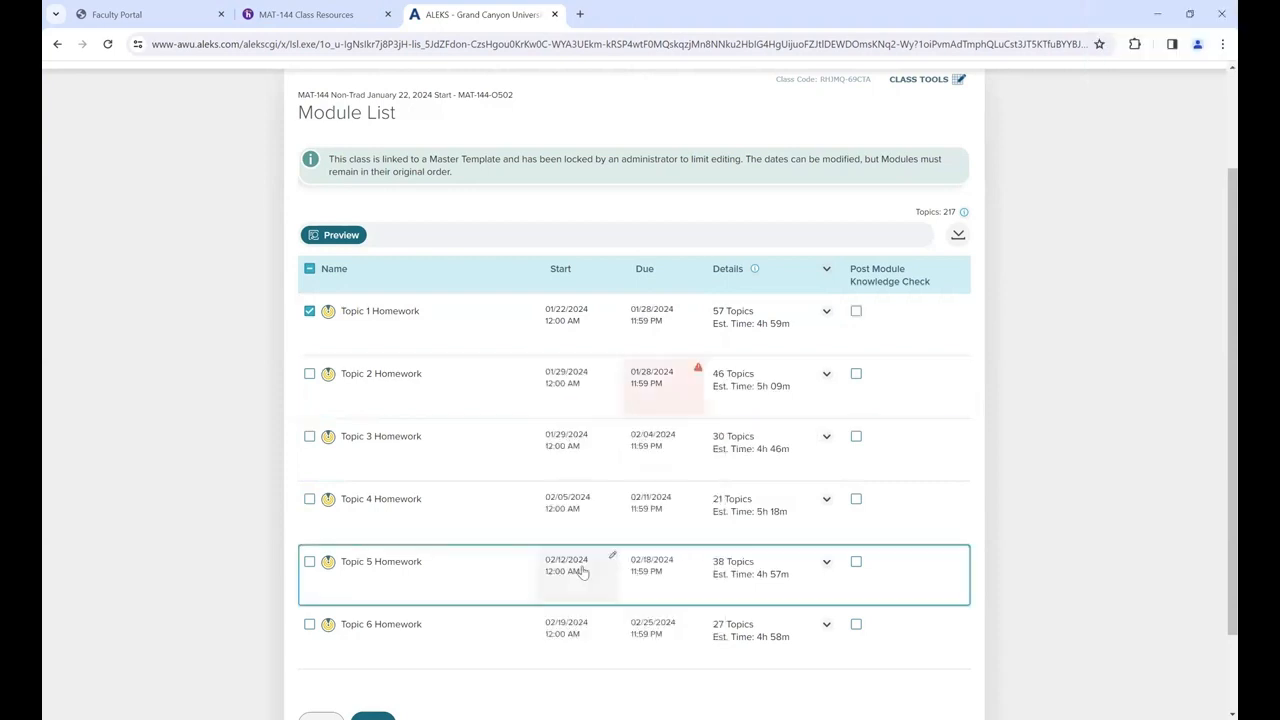
left_click(650, 383)
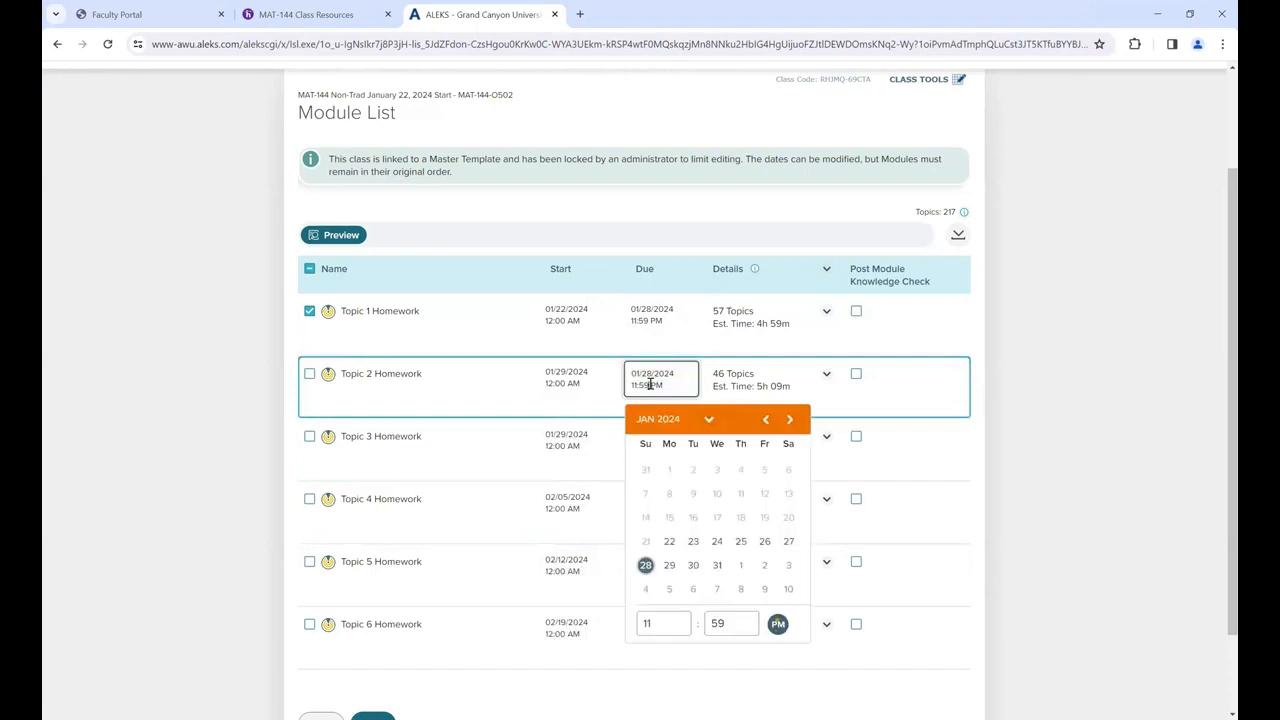
left_click(669, 590)
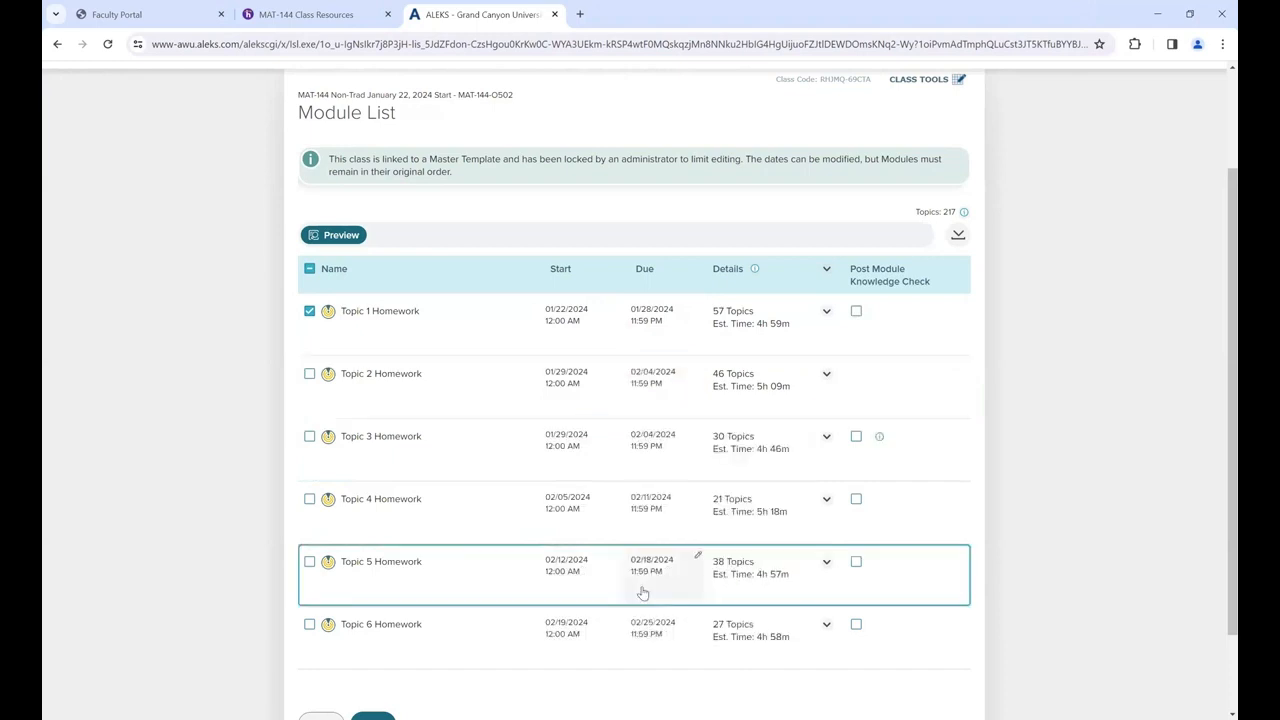
Set the Topic 3 Homework module to start on 02/05/2024 and be due on 02/11/2024.
left_click(575, 437)
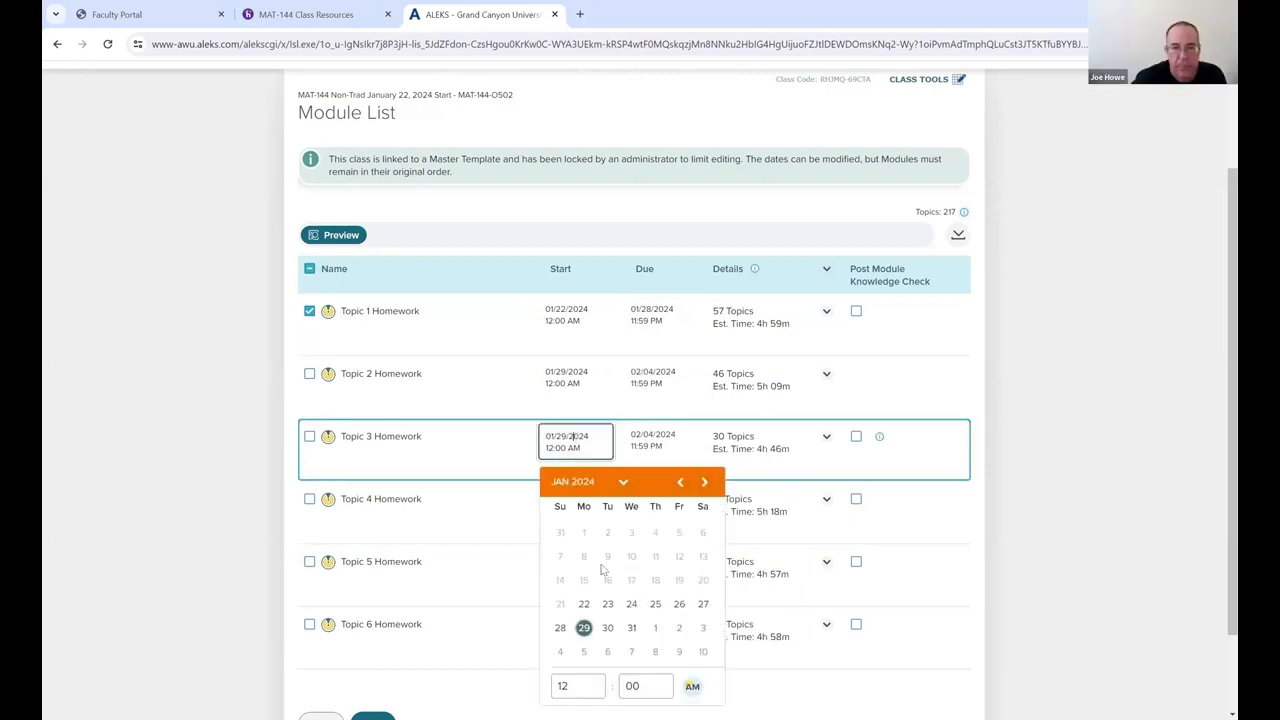
left_click(586, 652)
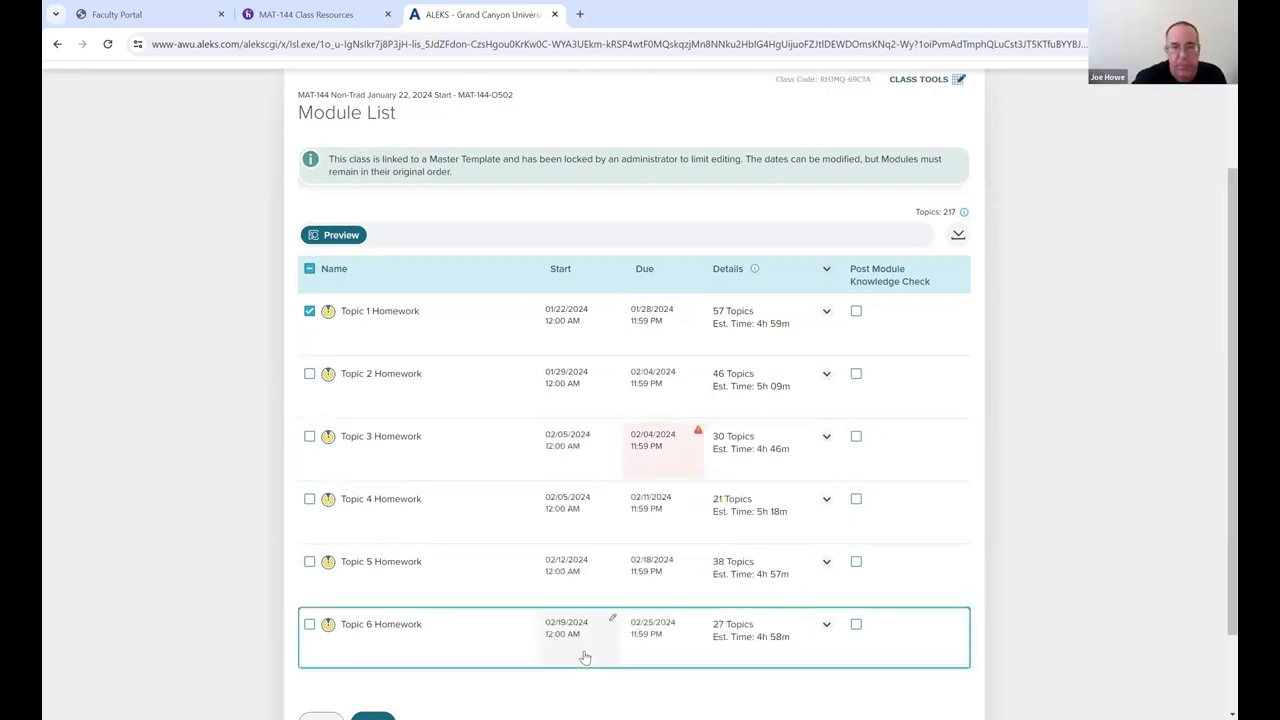
left_click(659, 446)
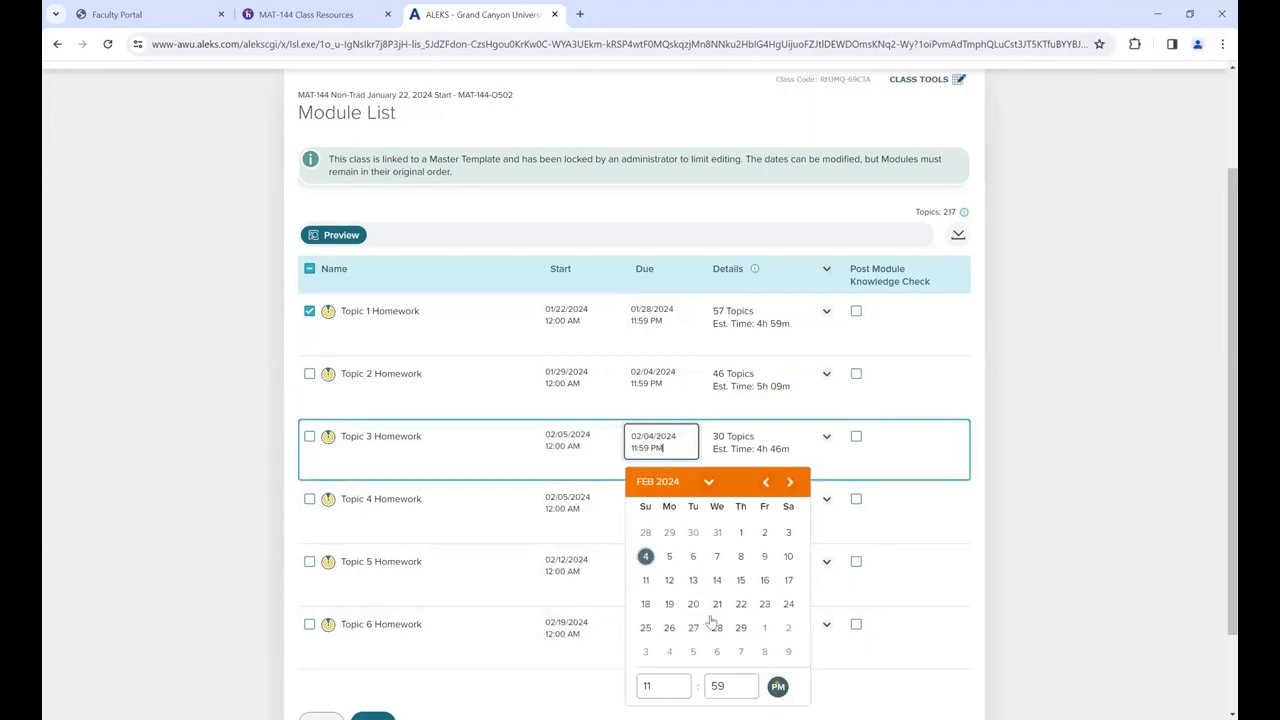
left_click(646, 581)
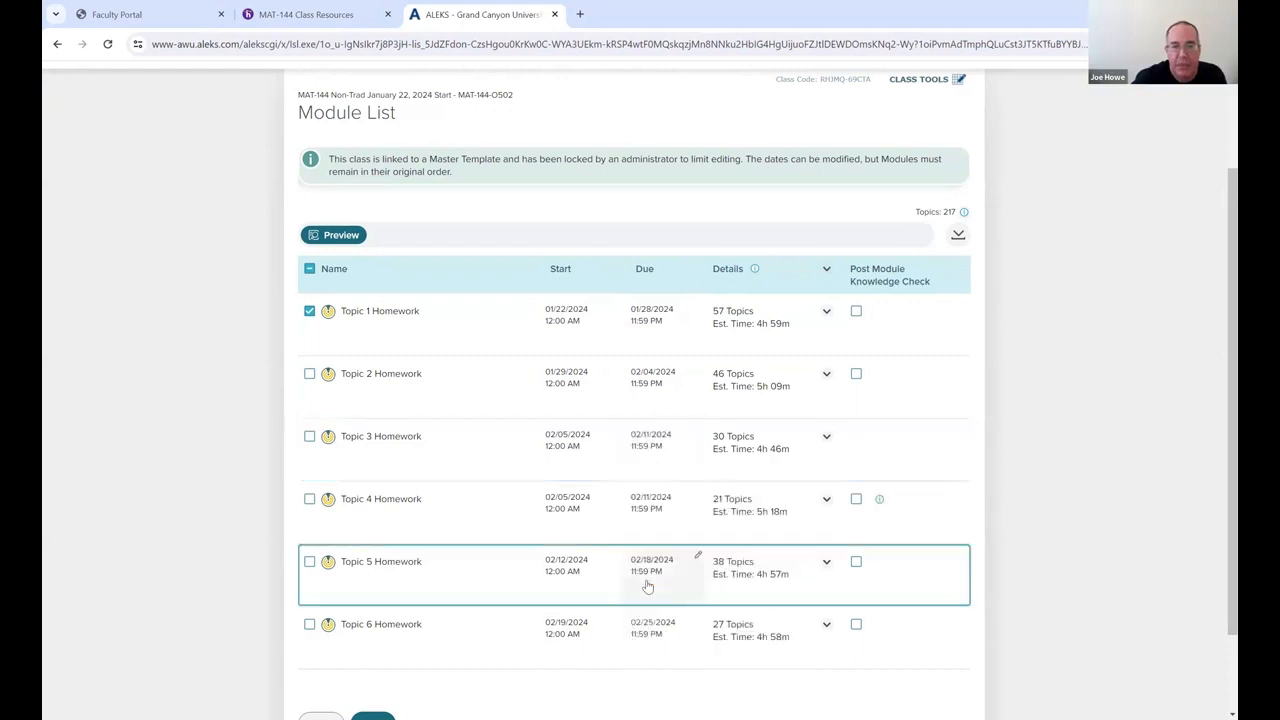
Set the Topic 4 Homework module to start on 02/12/2024 and be due on 02/18/2024.
left_click(575, 504)
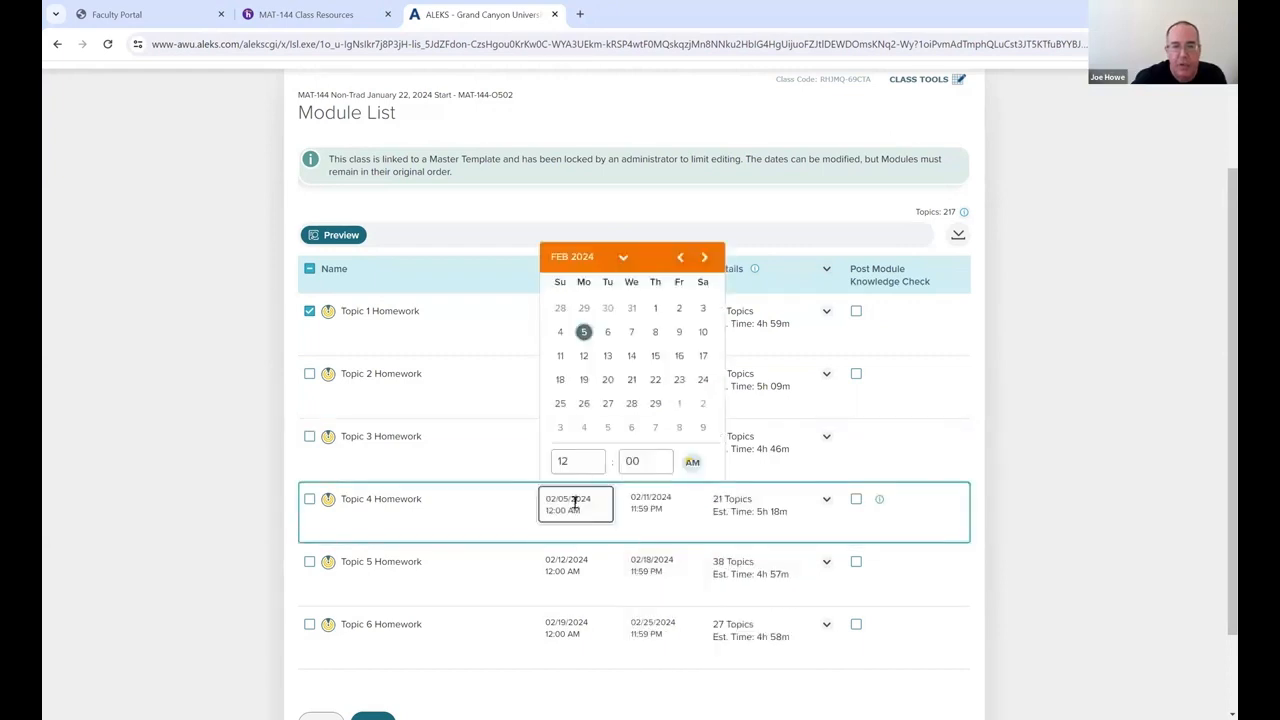
left_click(584, 357)
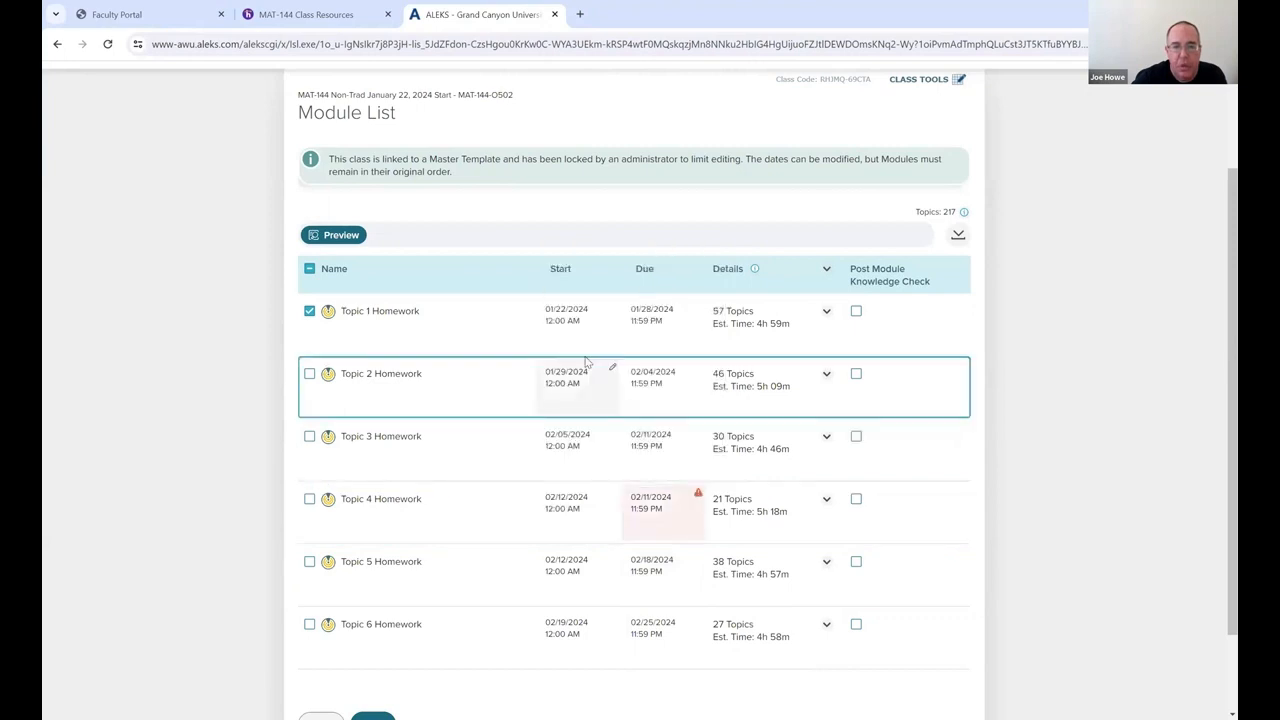
left_click(650, 505)
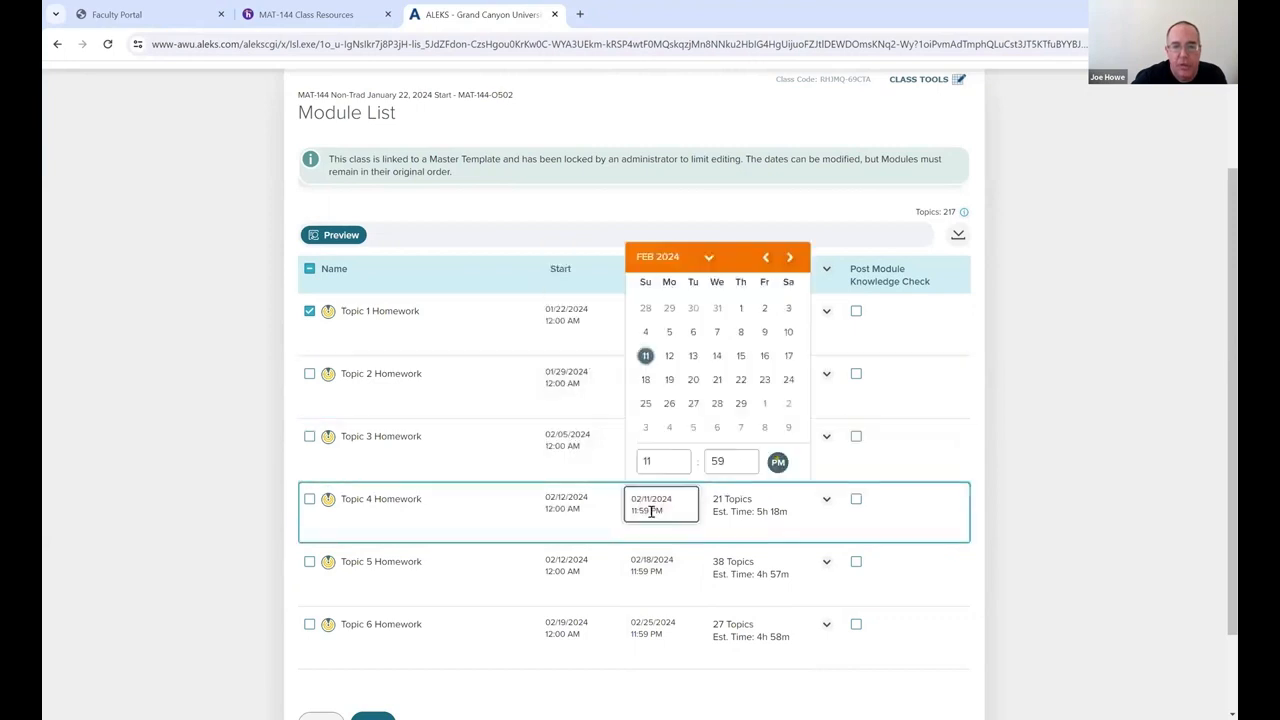
left_click(645, 380)
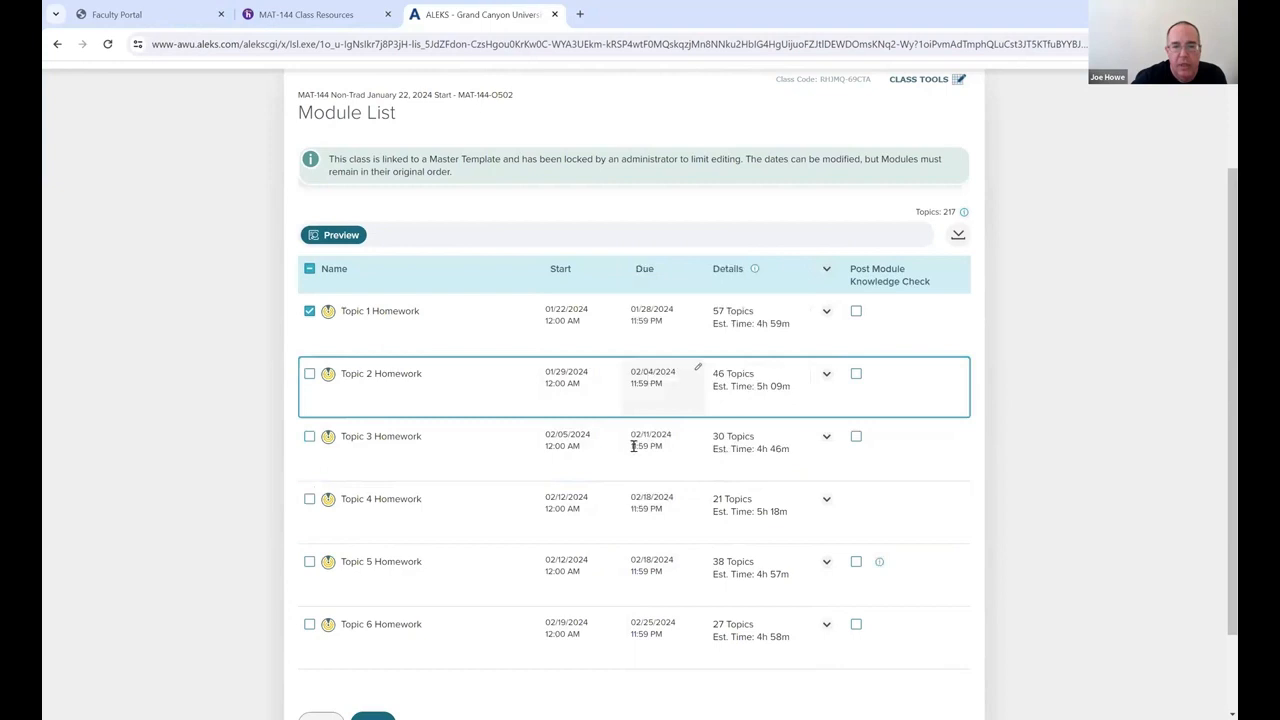
Set the Topic 5 Homework module to start on 02/19/2024 and be due on 02/25/2024.
left_click(573, 567)
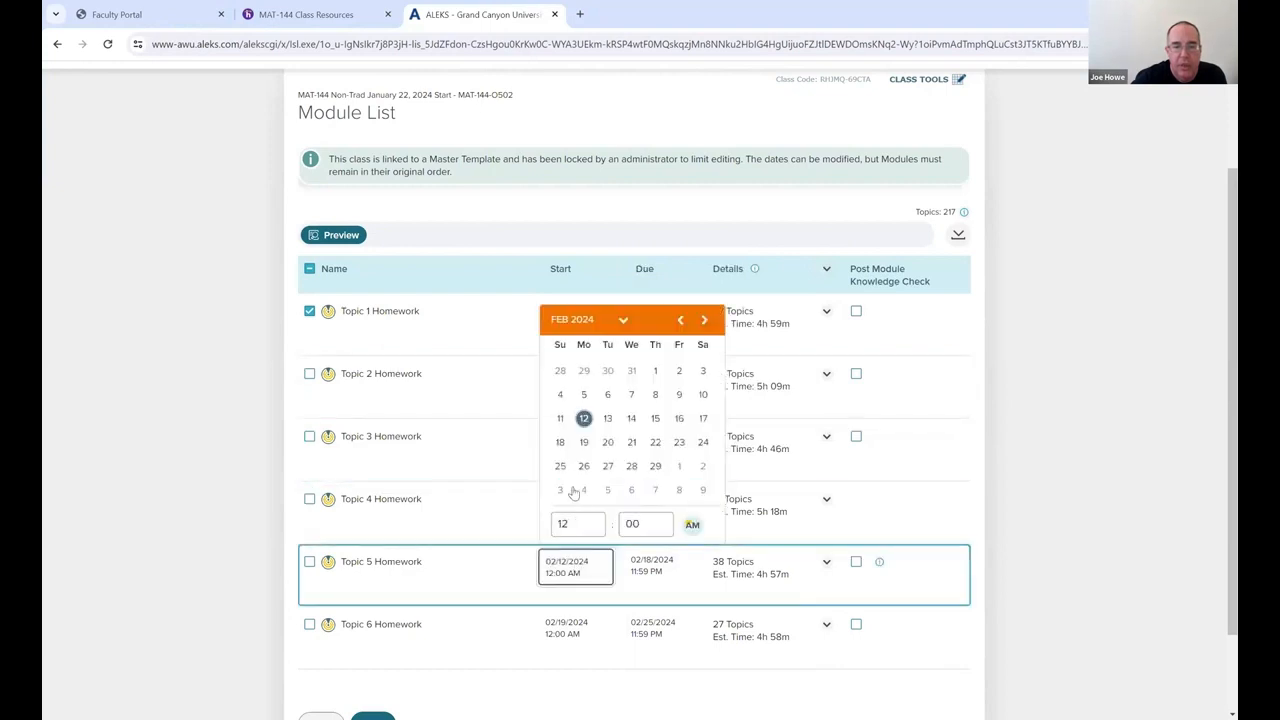
left_click(583, 442)
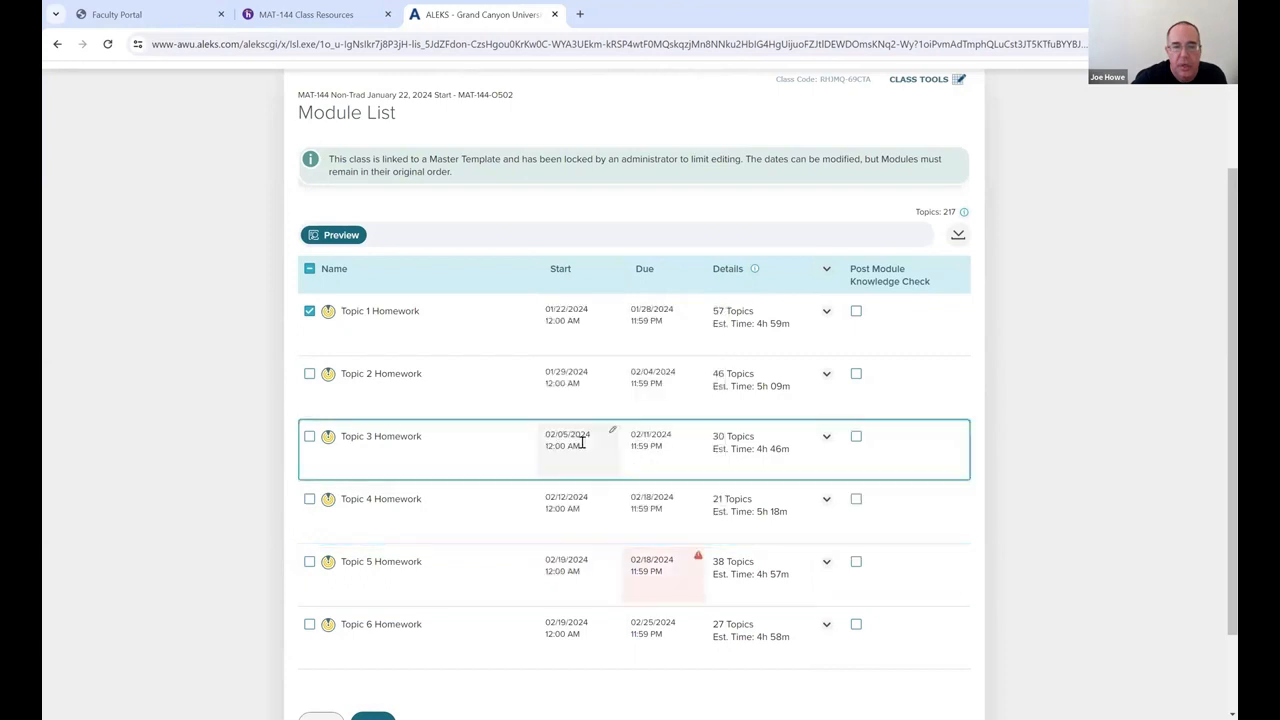
left_click(653, 566)
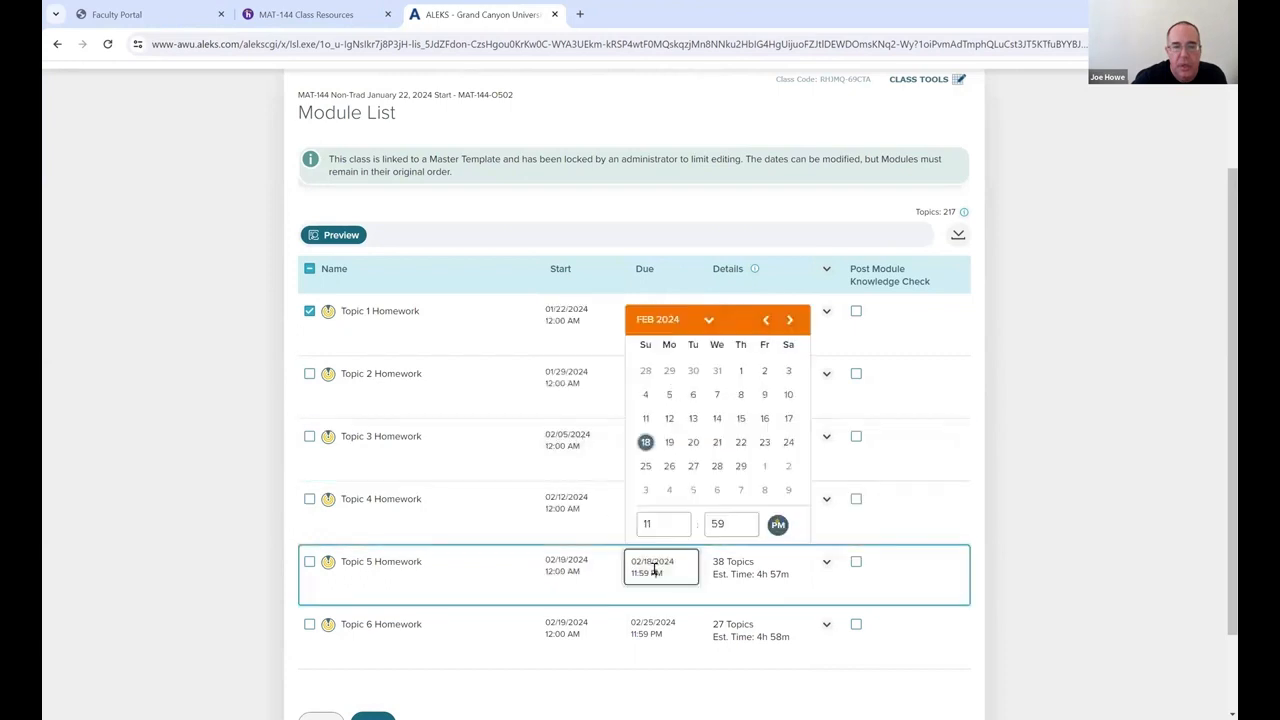
left_click(645, 466)
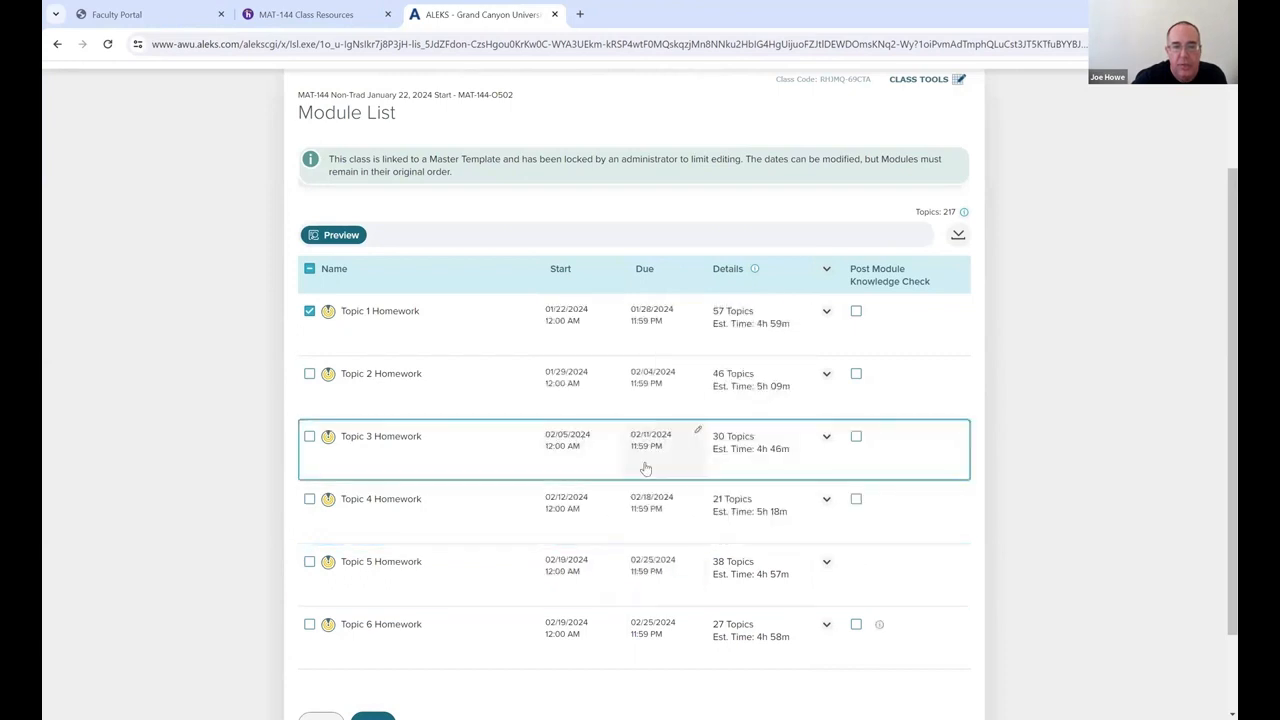
Set the Topic 6 Homework module to start on 02/26/2024 and be due on 03/03/2024.
left_click(574, 634)
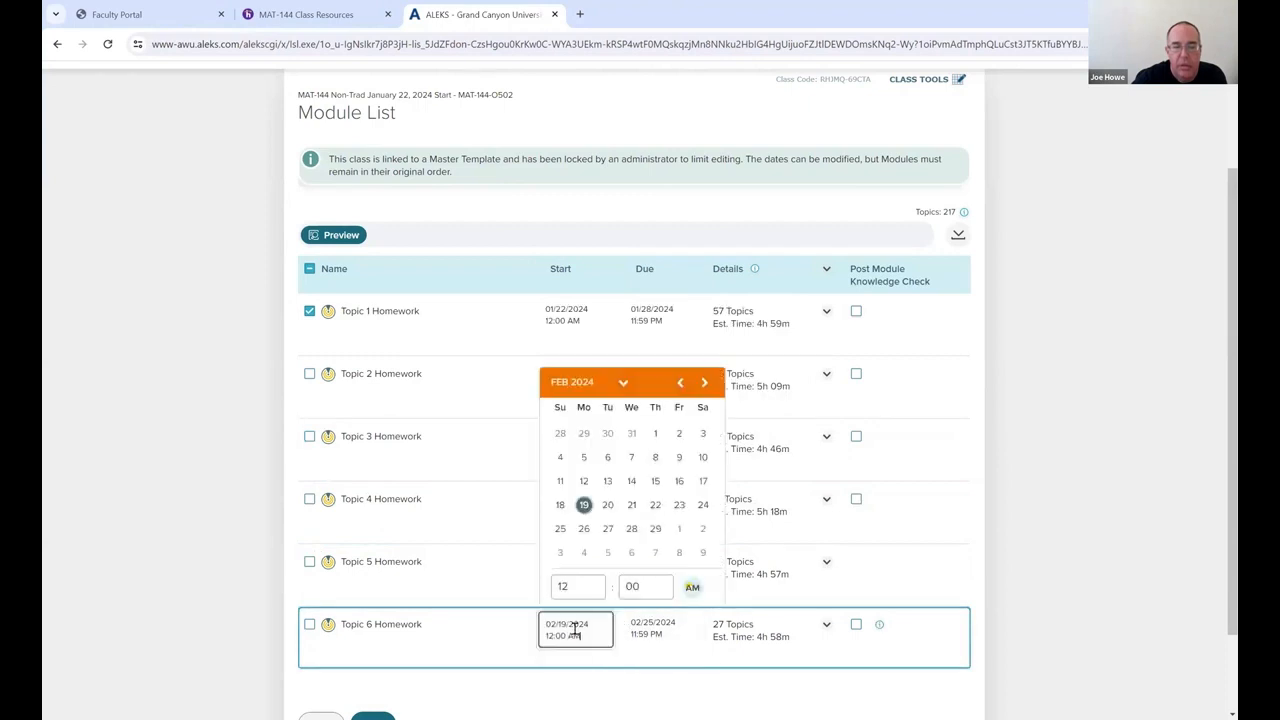
left_click(583, 529)
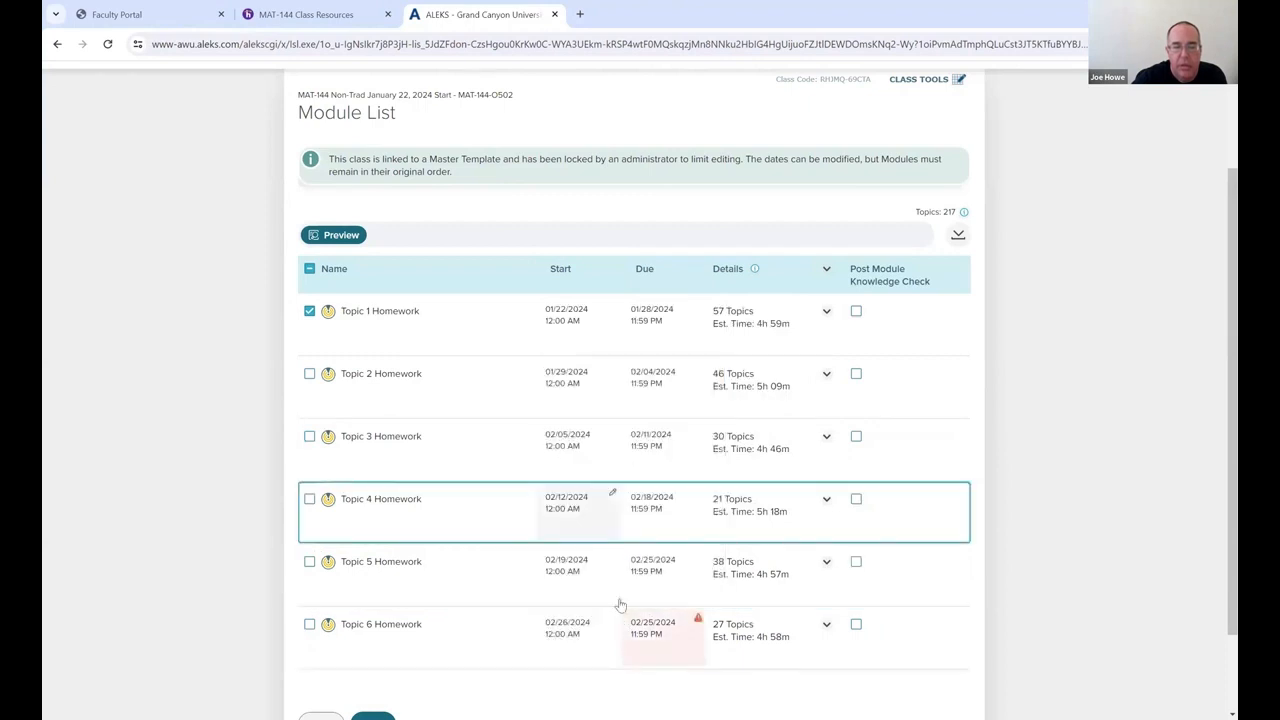
left_click(650, 634)
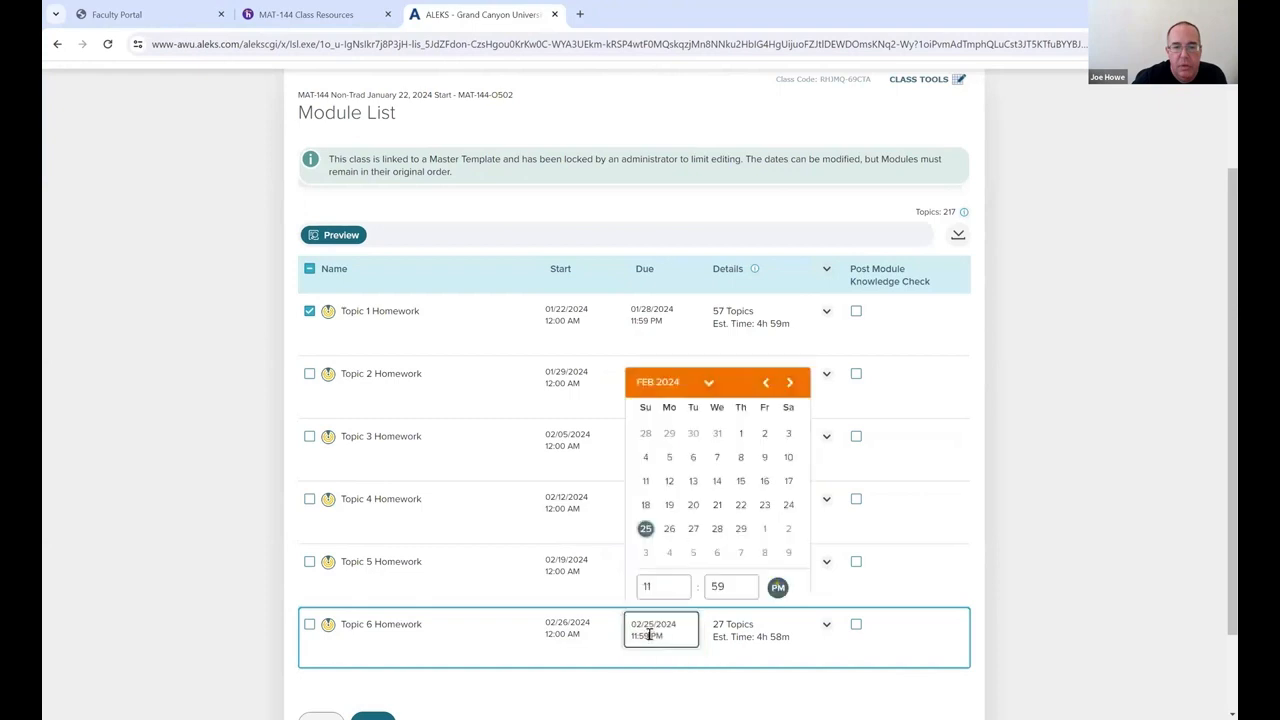
left_click(645, 553)
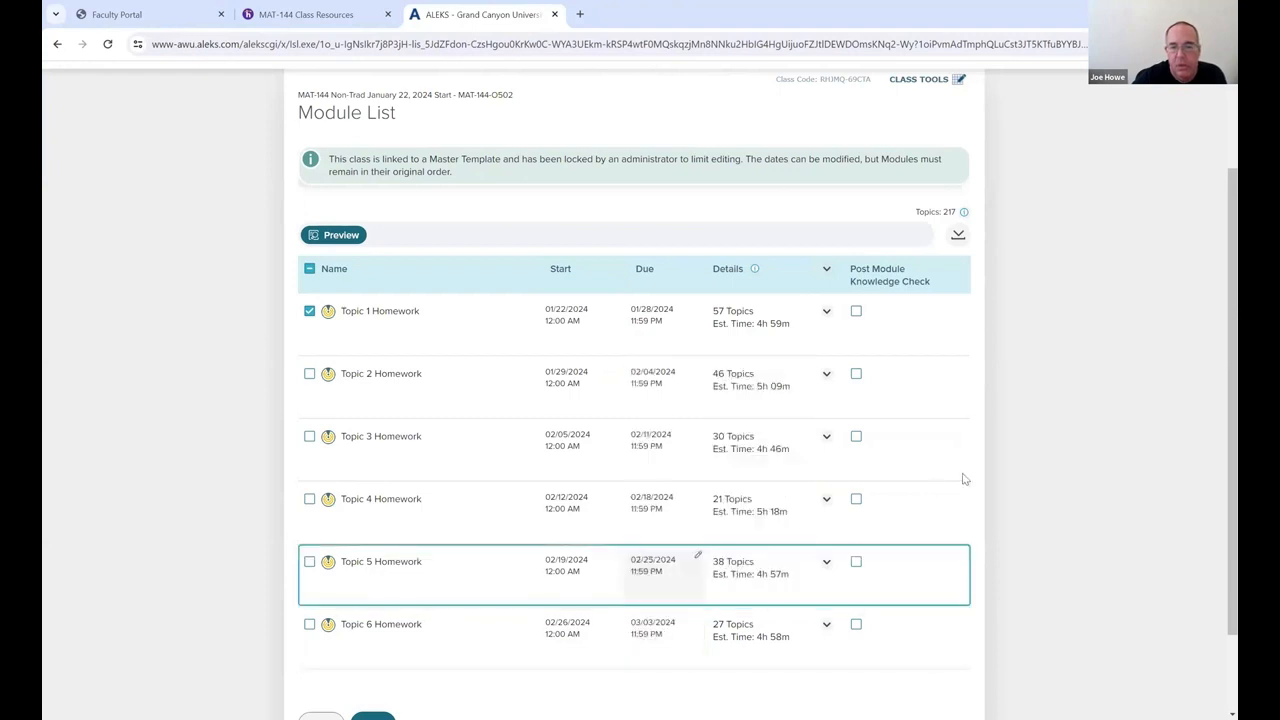
Save the modified start and due dates of the homework modules in the Module List.
scroll(1218, 420, "down", 2)
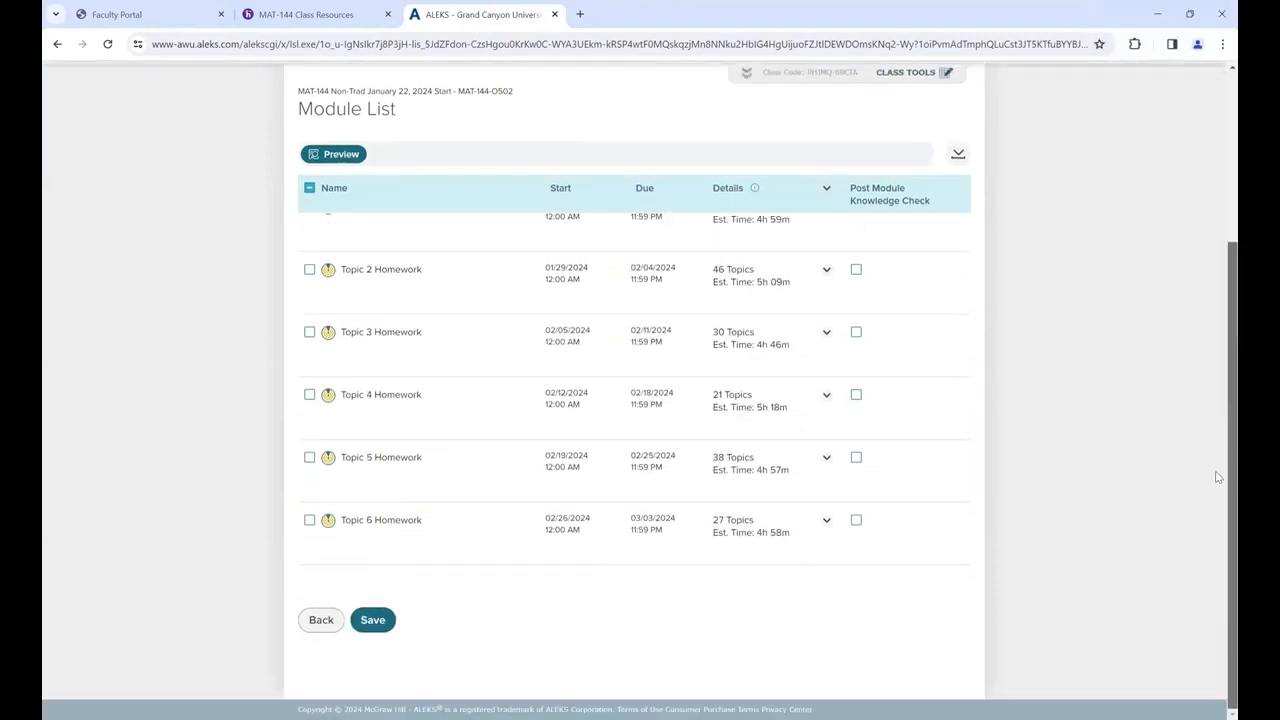
left_click(373, 620)
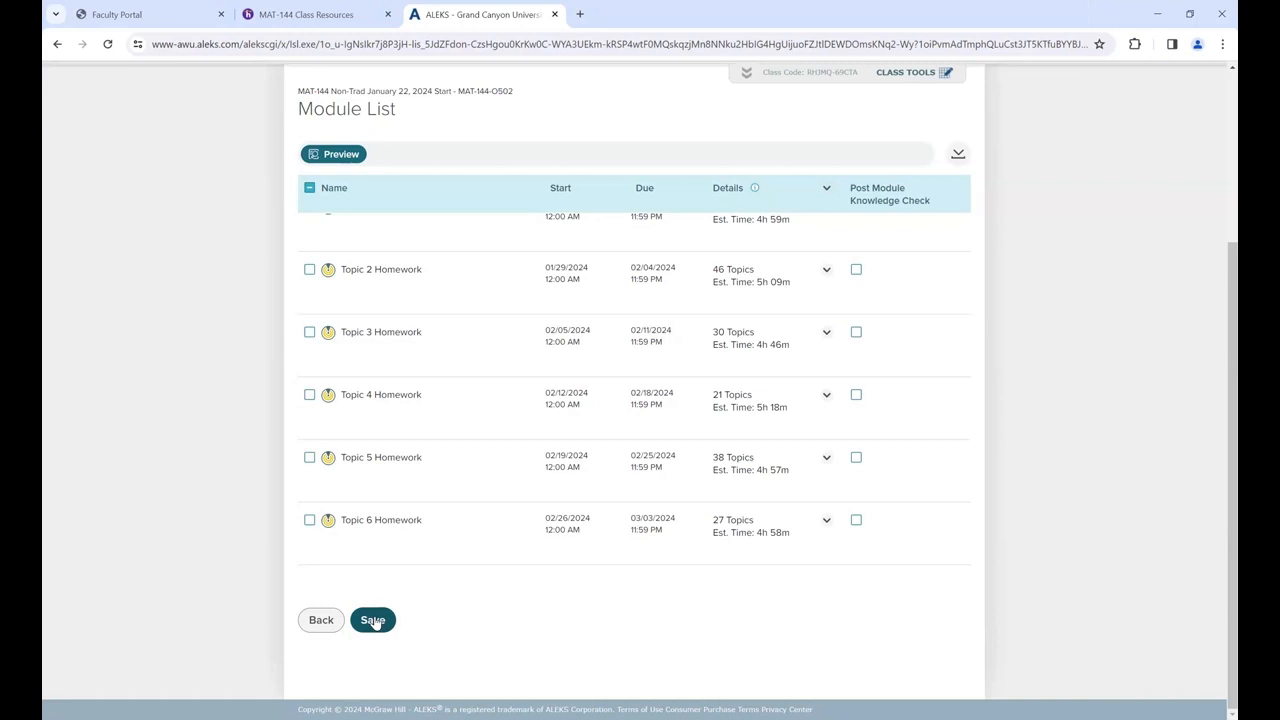
left_click(373, 621)
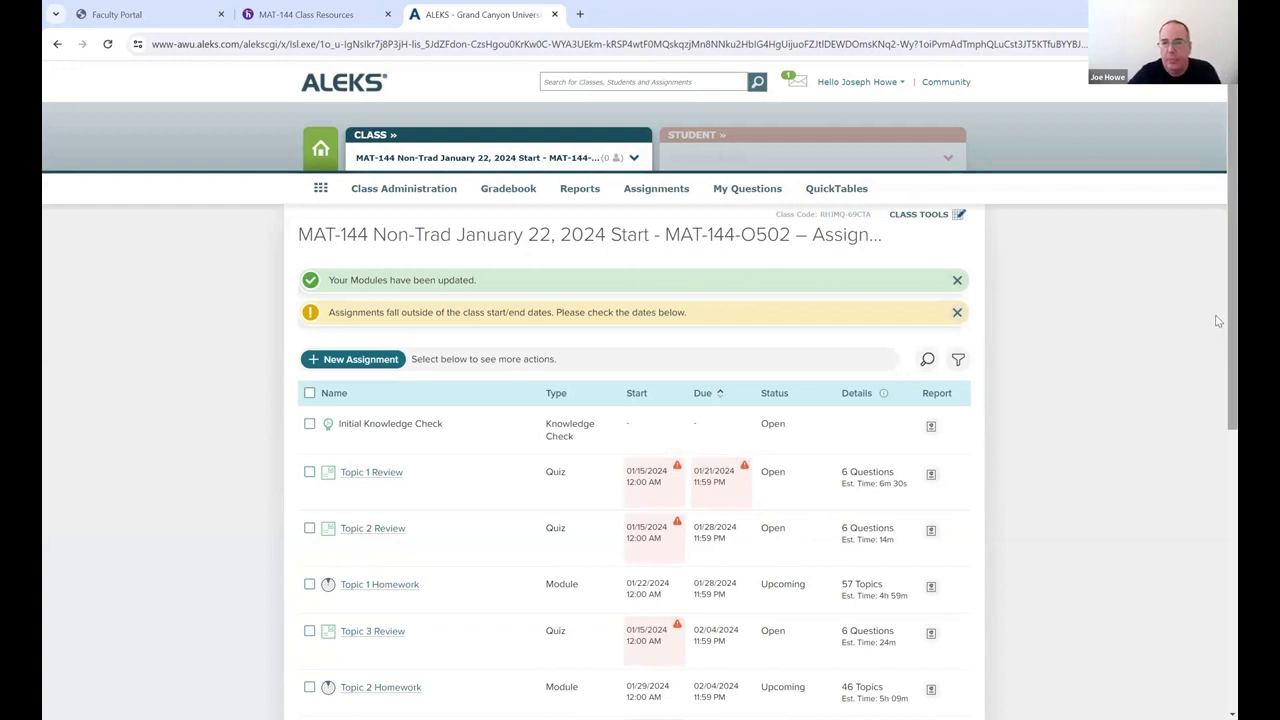
Check the dates in the class's assignment list and sort the assignments by type.
scroll(1217, 380, "down", 2)
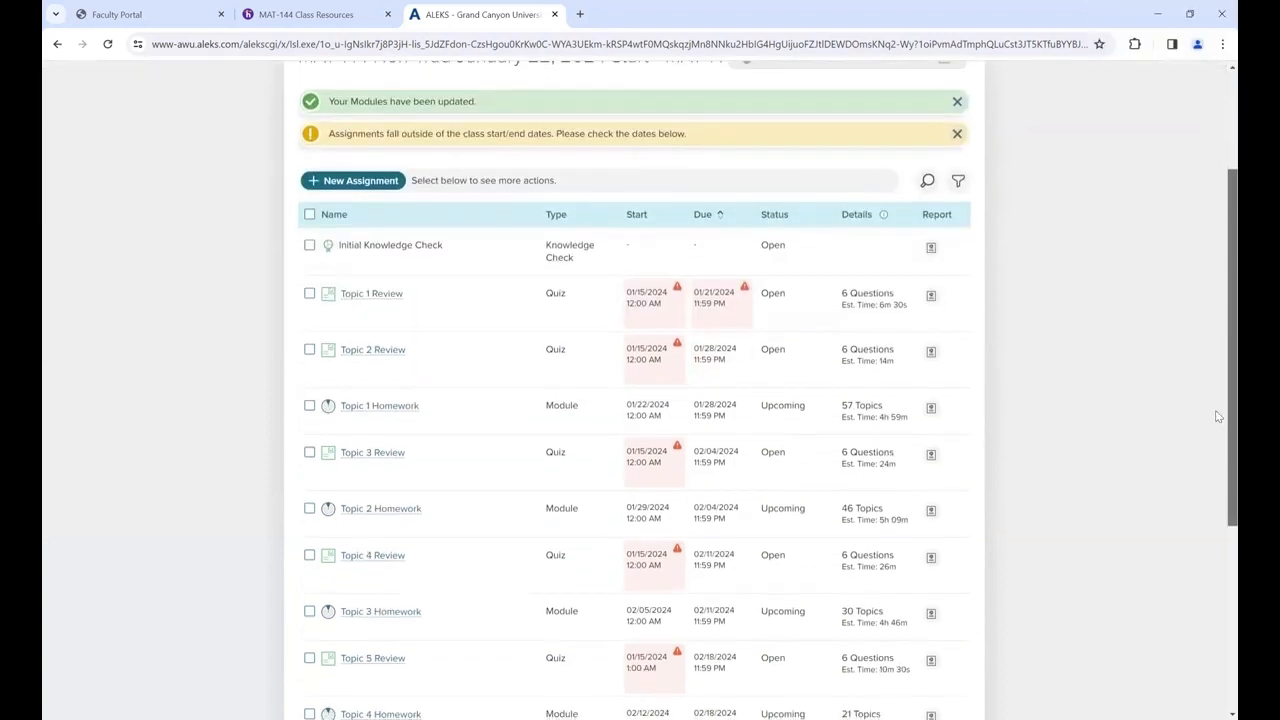
scroll(1217, 420, "down", 1)
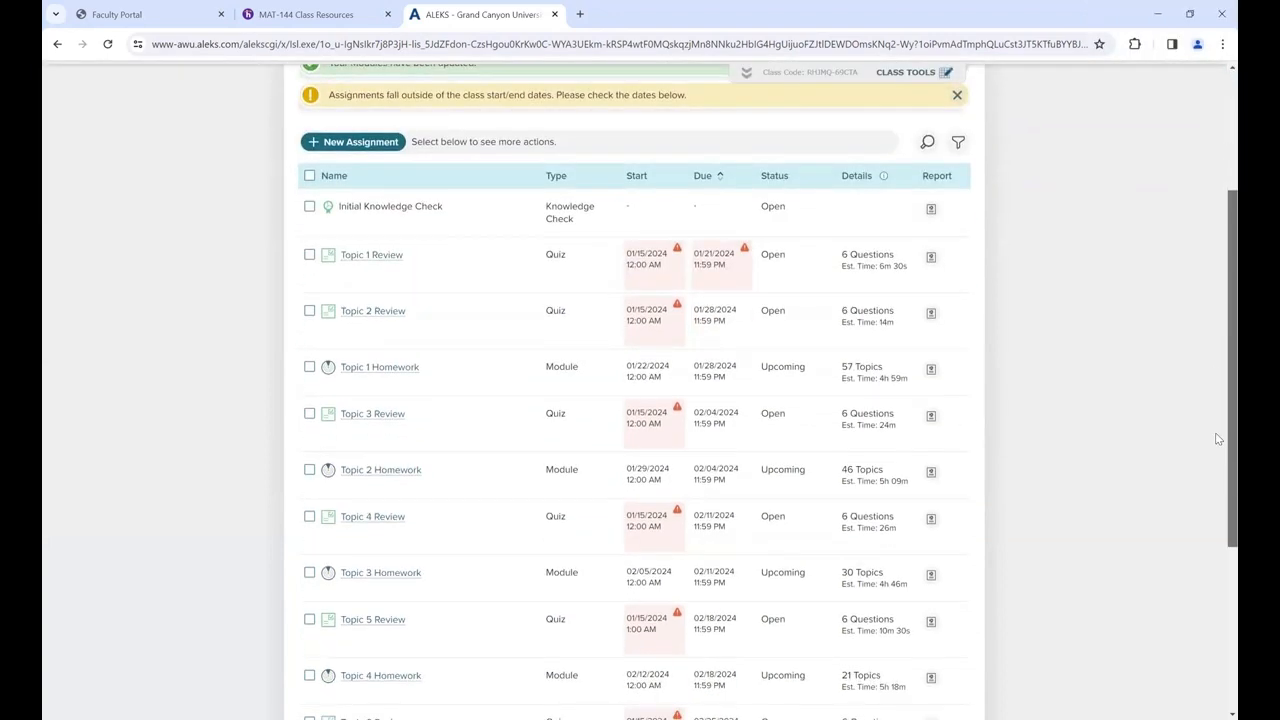
scroll(1217, 430, "up", 3)
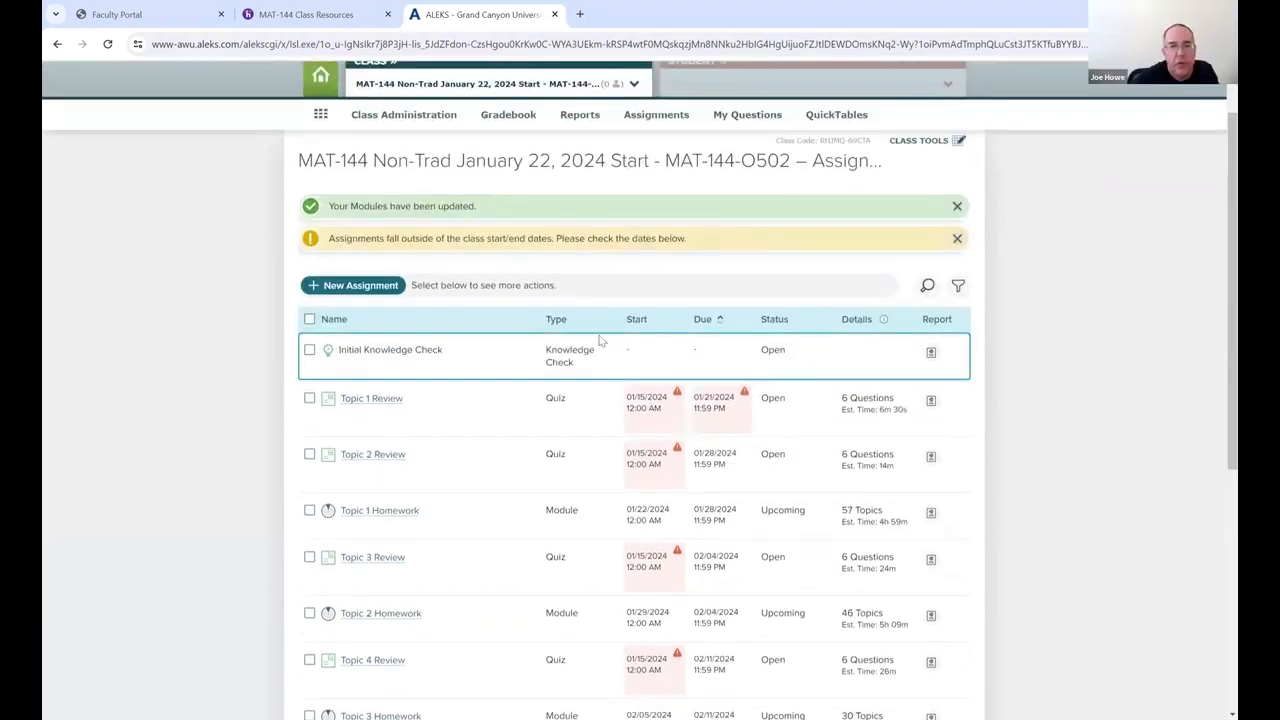
left_click(557, 320)
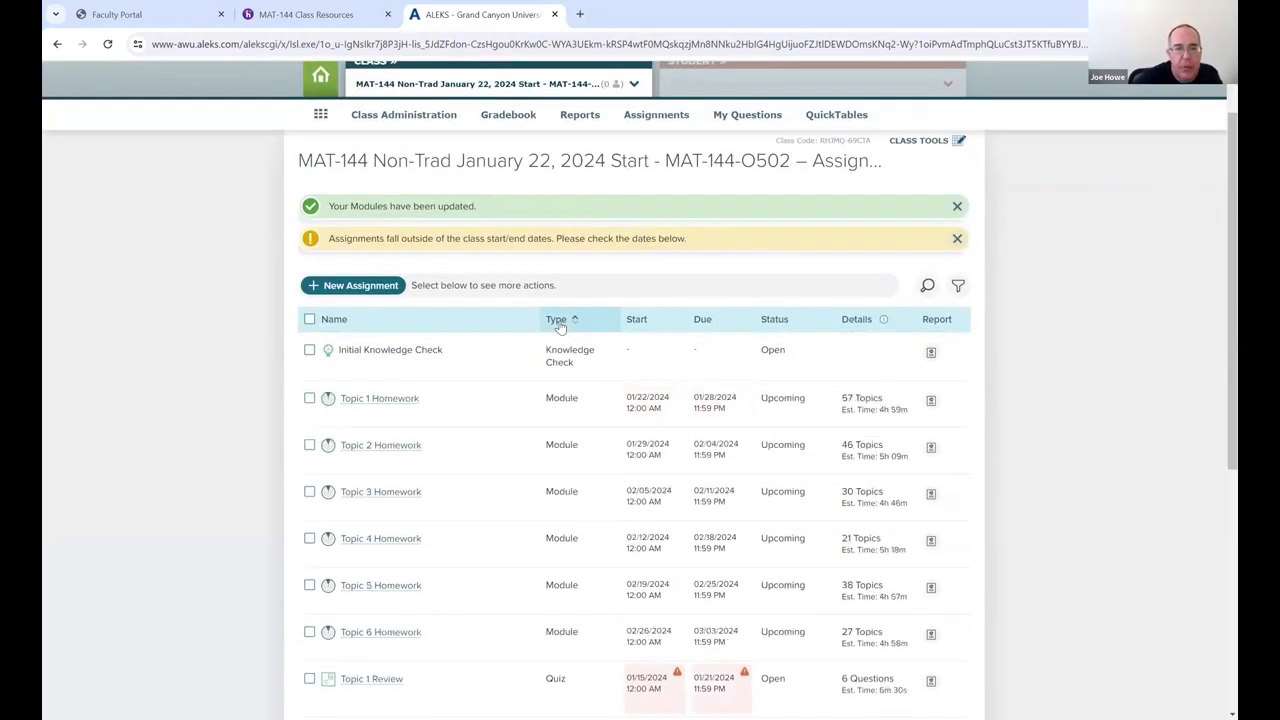
Shift the dates of the Topic 1 to Topic 6 Reviews, the Final Exam Review and the Final Exam forward by 7 days.
scroll(1216, 300, "down", 5)
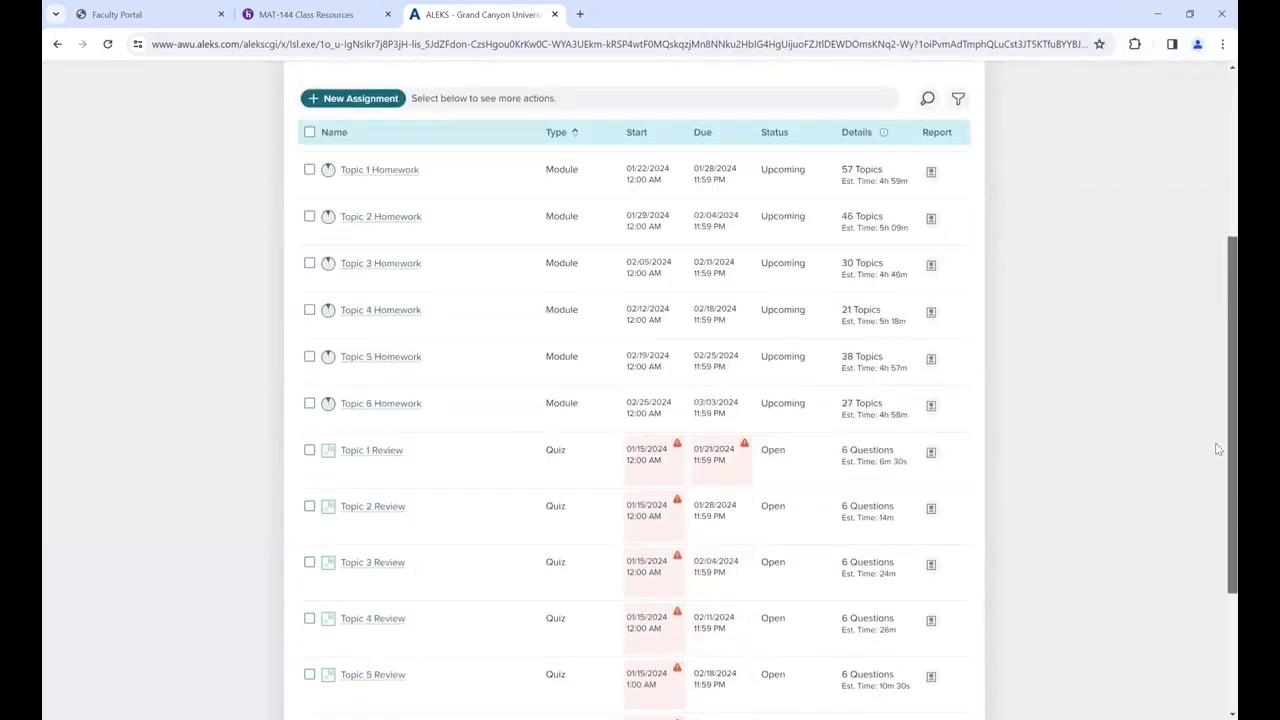
scroll(1216, 470, "down", 1)
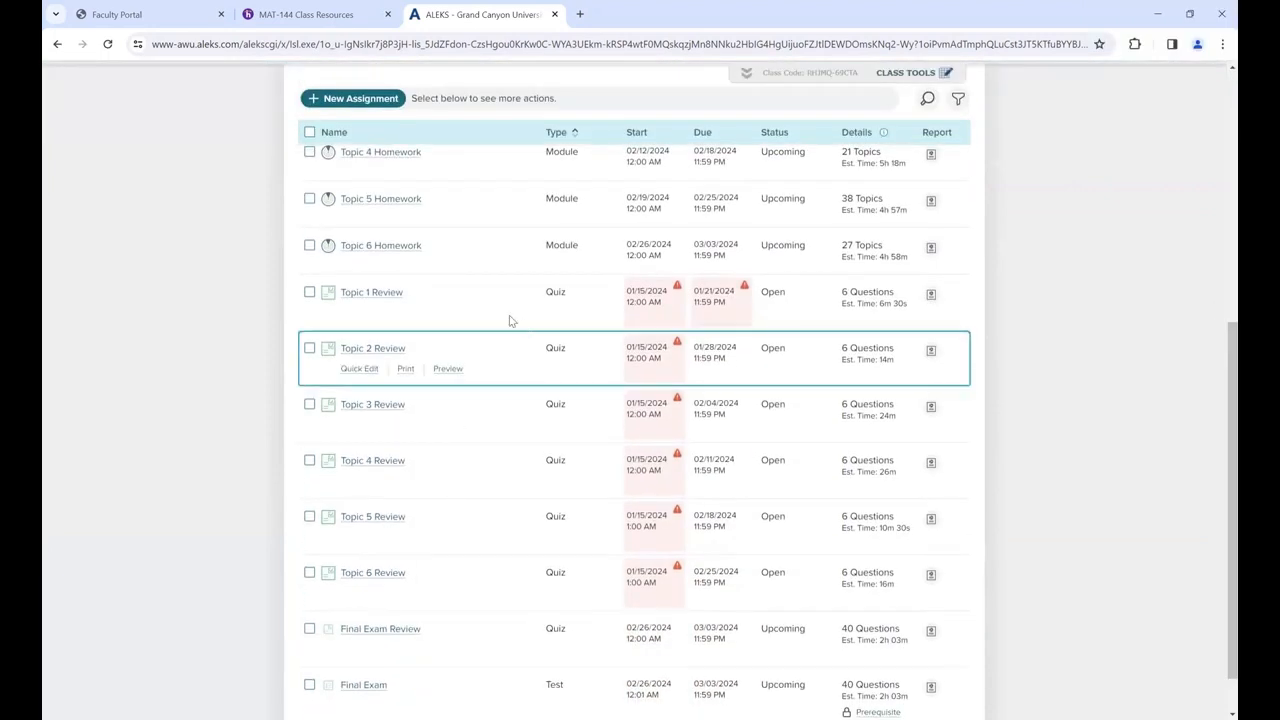
left_click(309, 292)
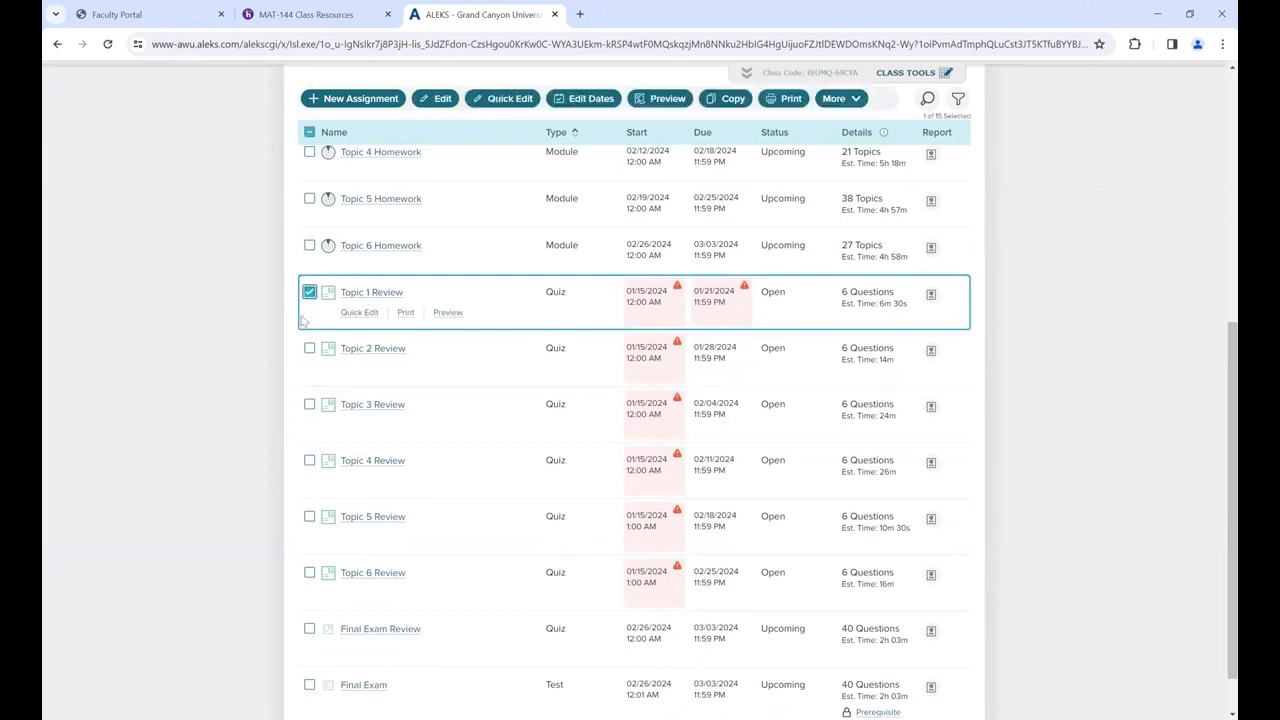
left_click(309, 348)
left_click(309, 404)
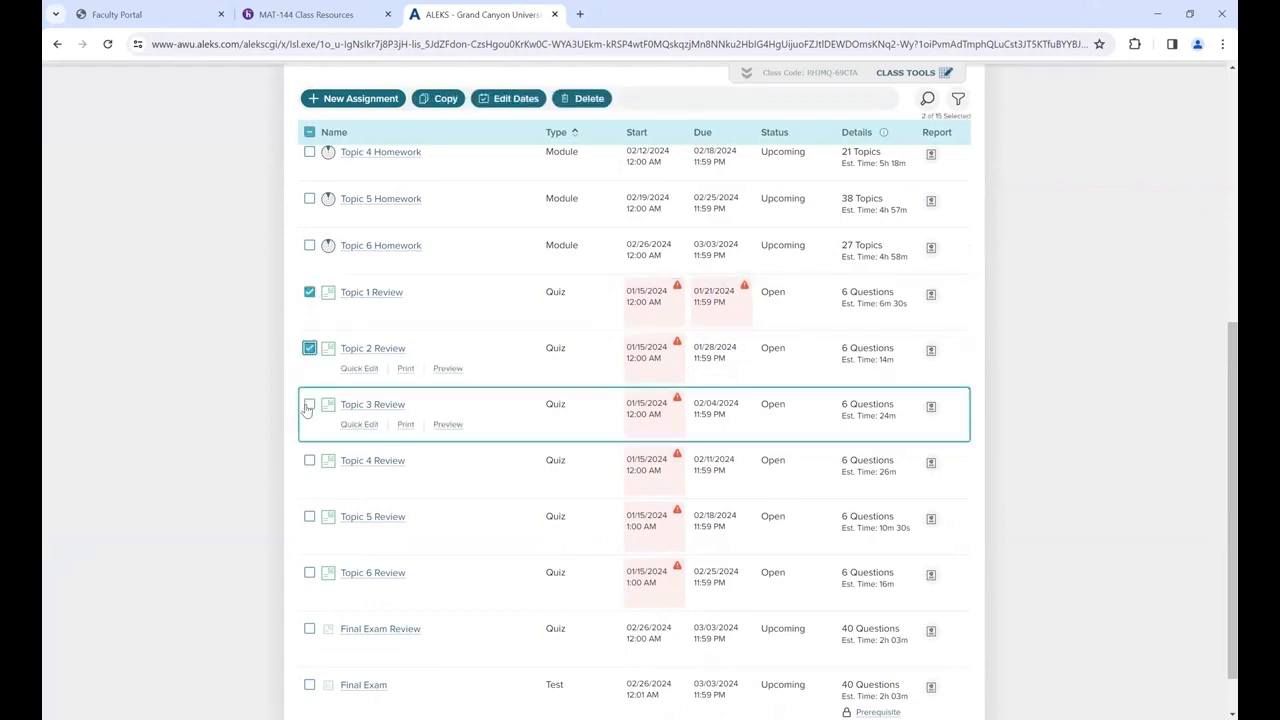
left_click(309, 460)
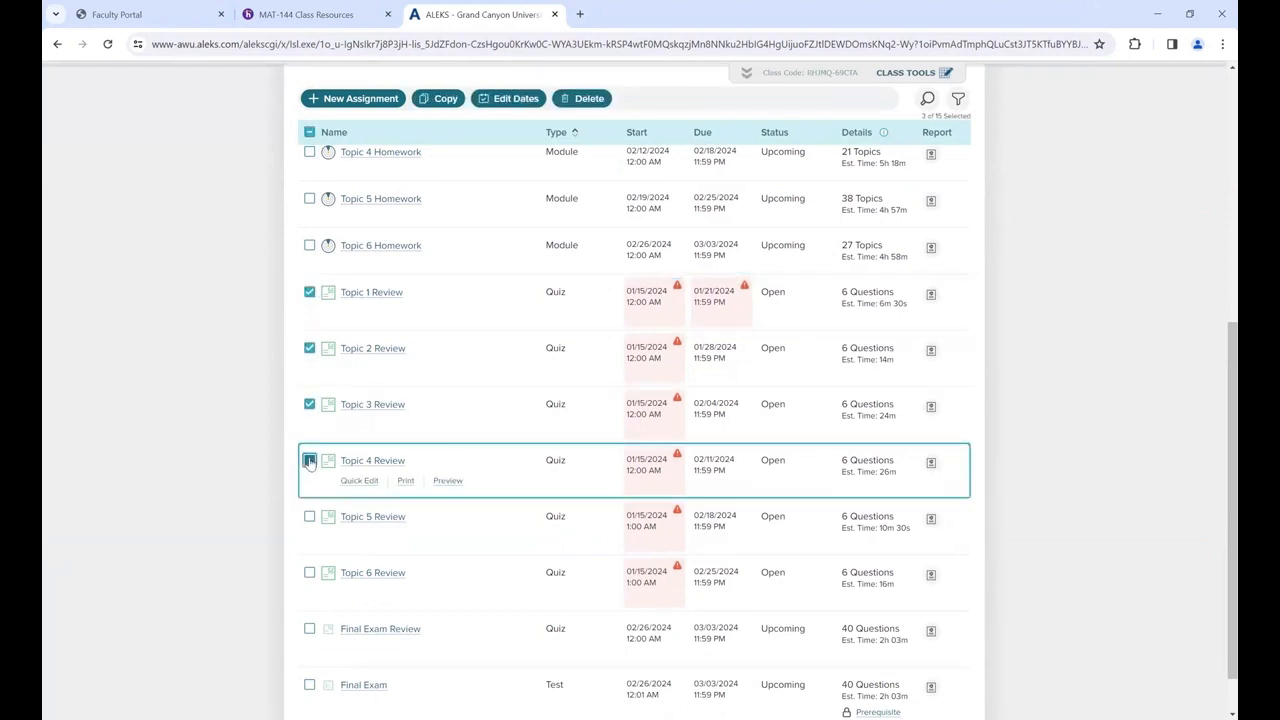
left_click(309, 517)
left_click(309, 573)
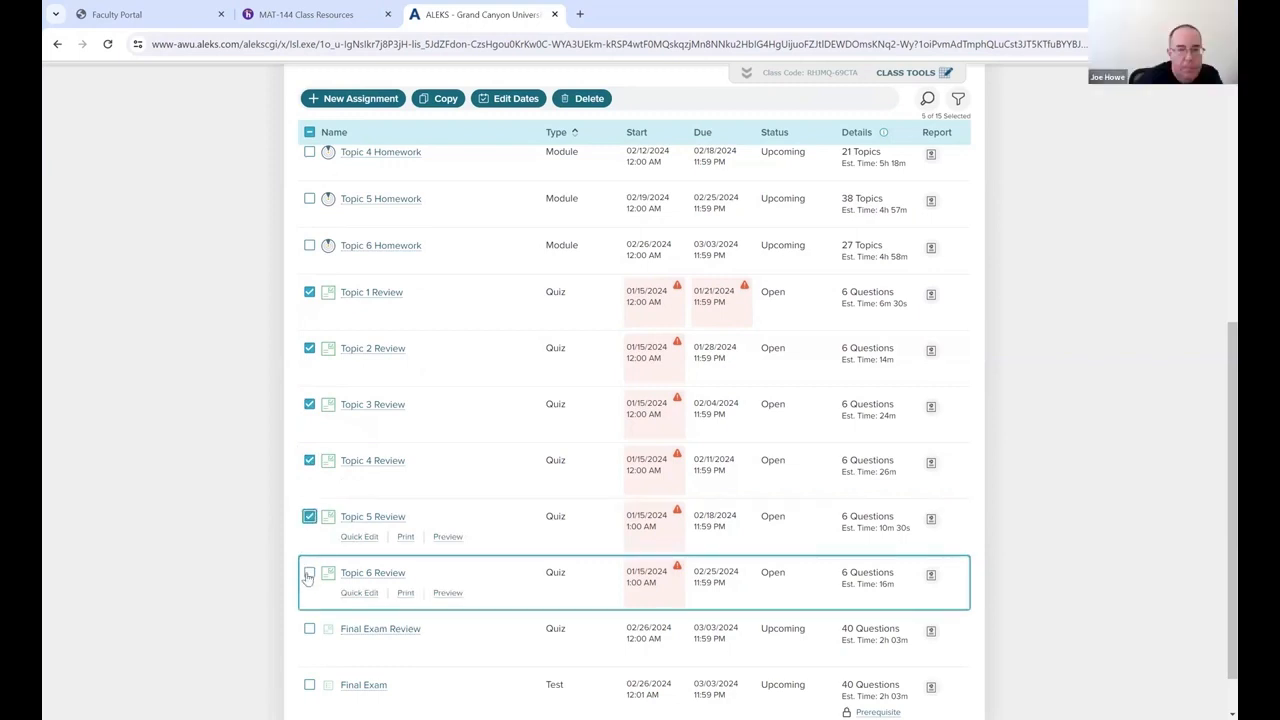
left_click(309, 629)
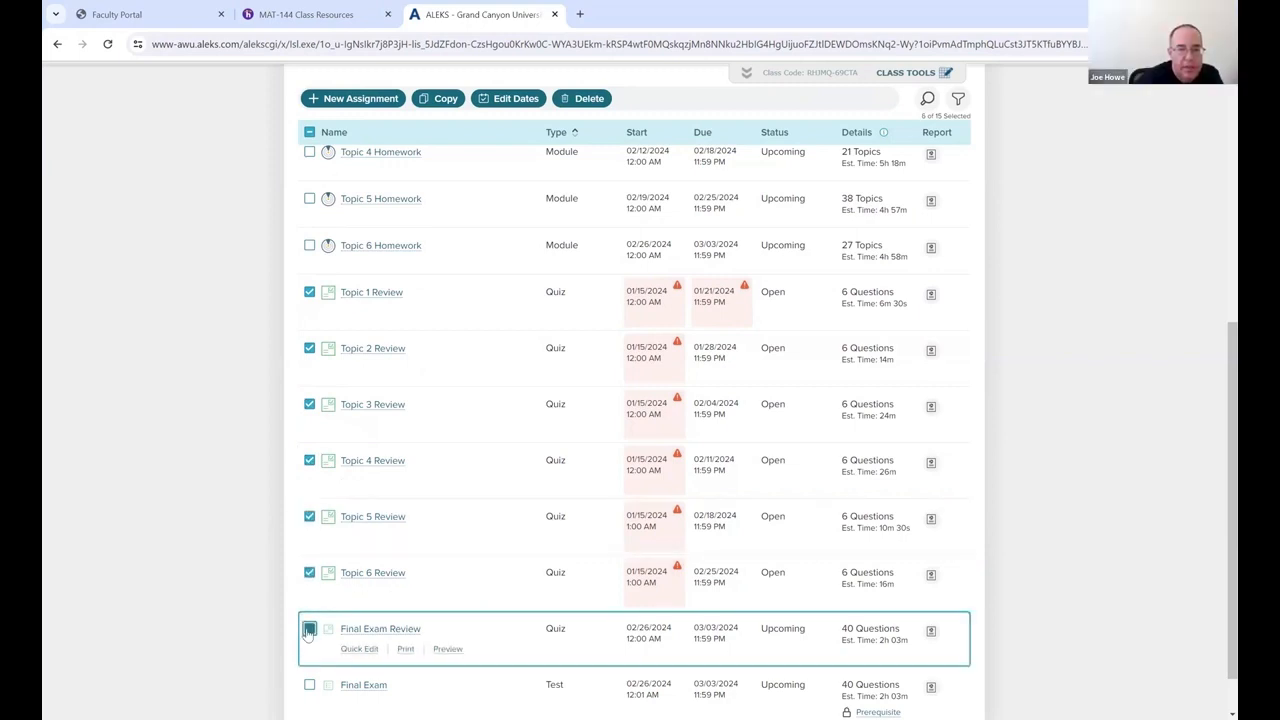
left_click(309, 685)
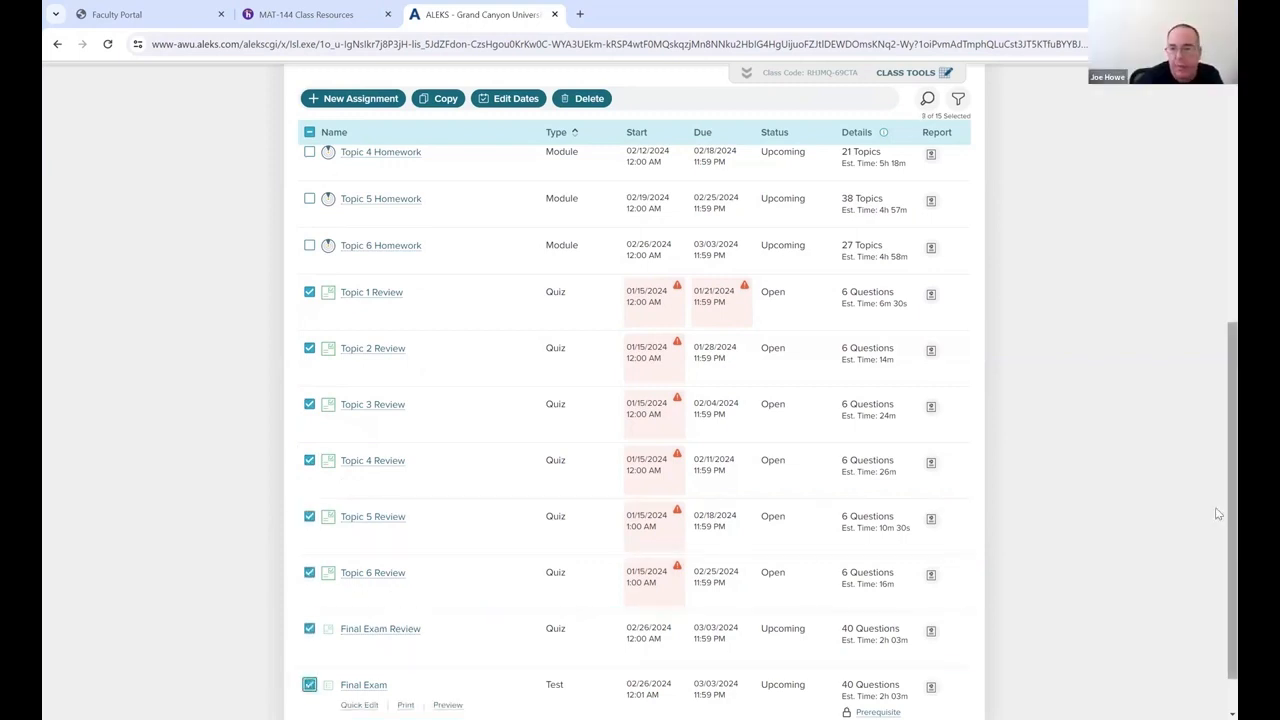
scroll(1218, 576, "down", 1)
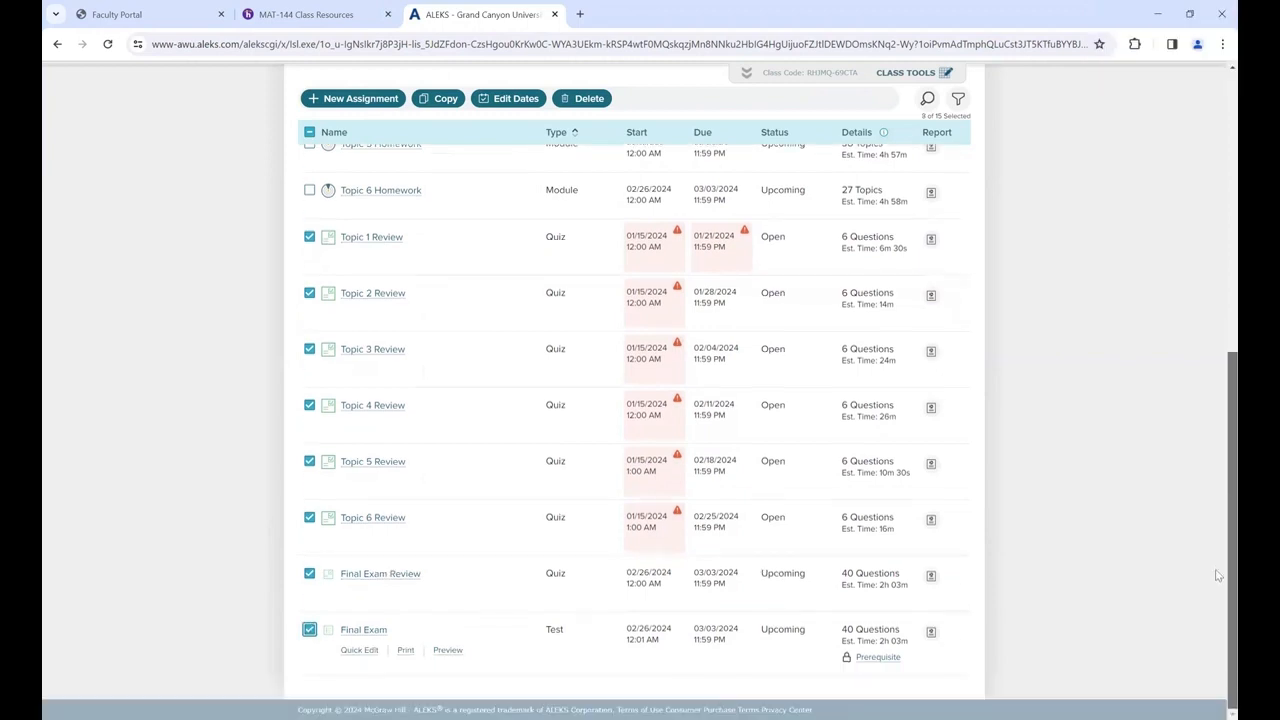
left_click_drag(1218, 576, 1216, 364)
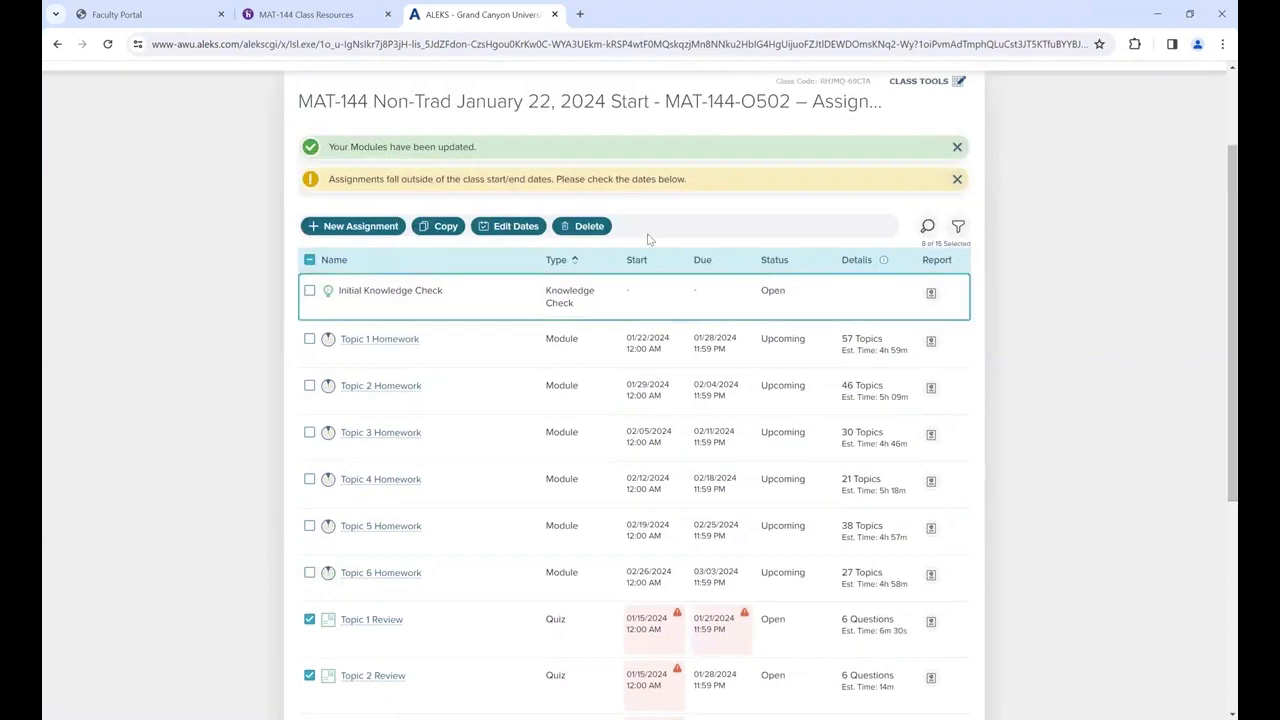
left_click(516, 226)
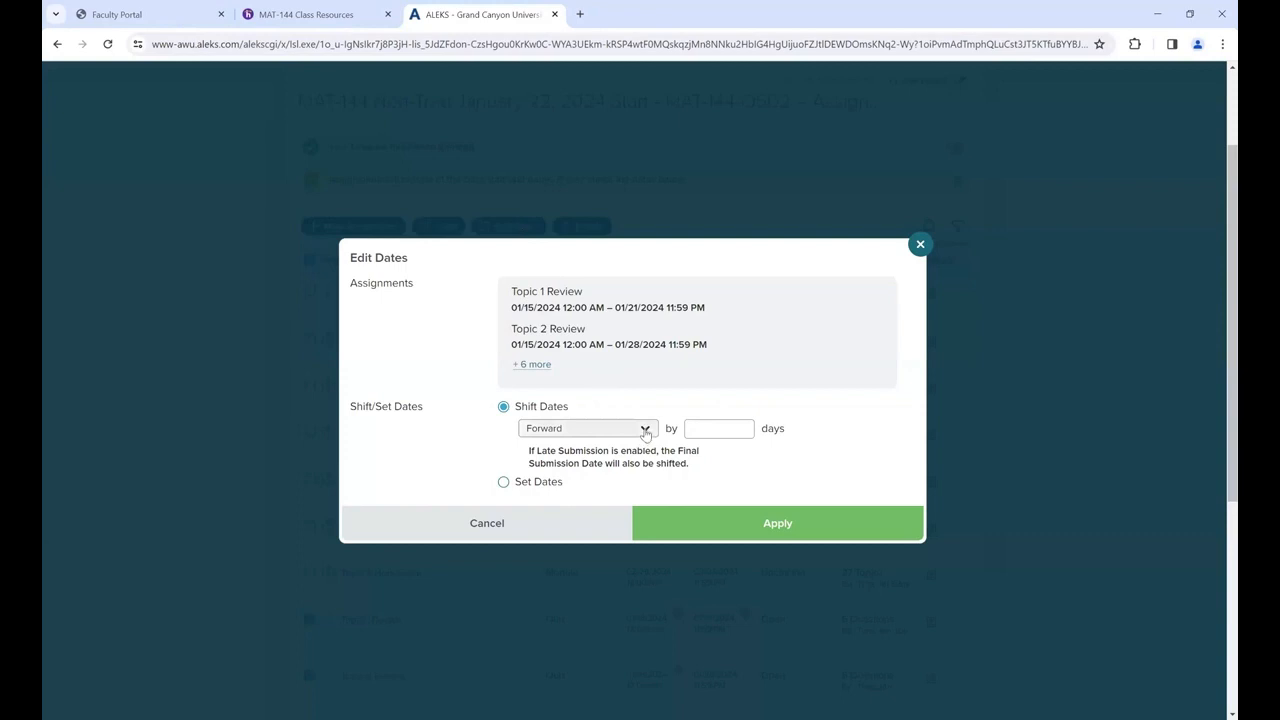
left_click(717, 427)
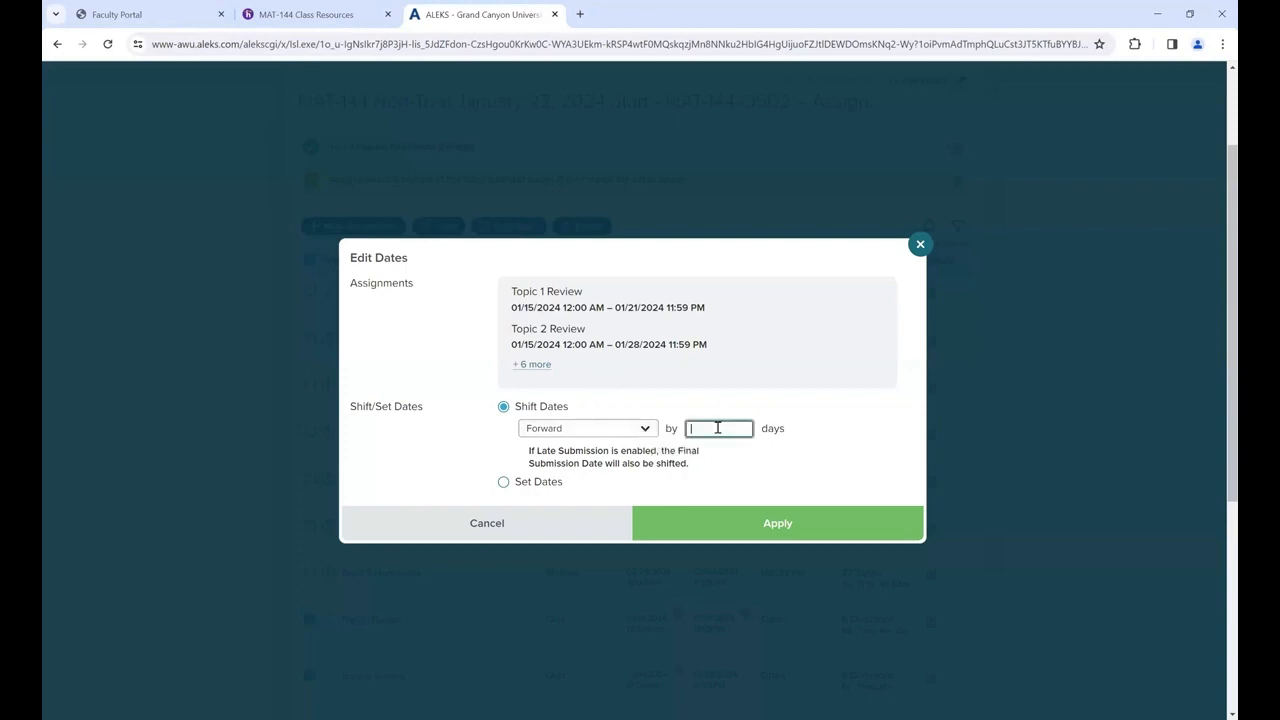
type("7")
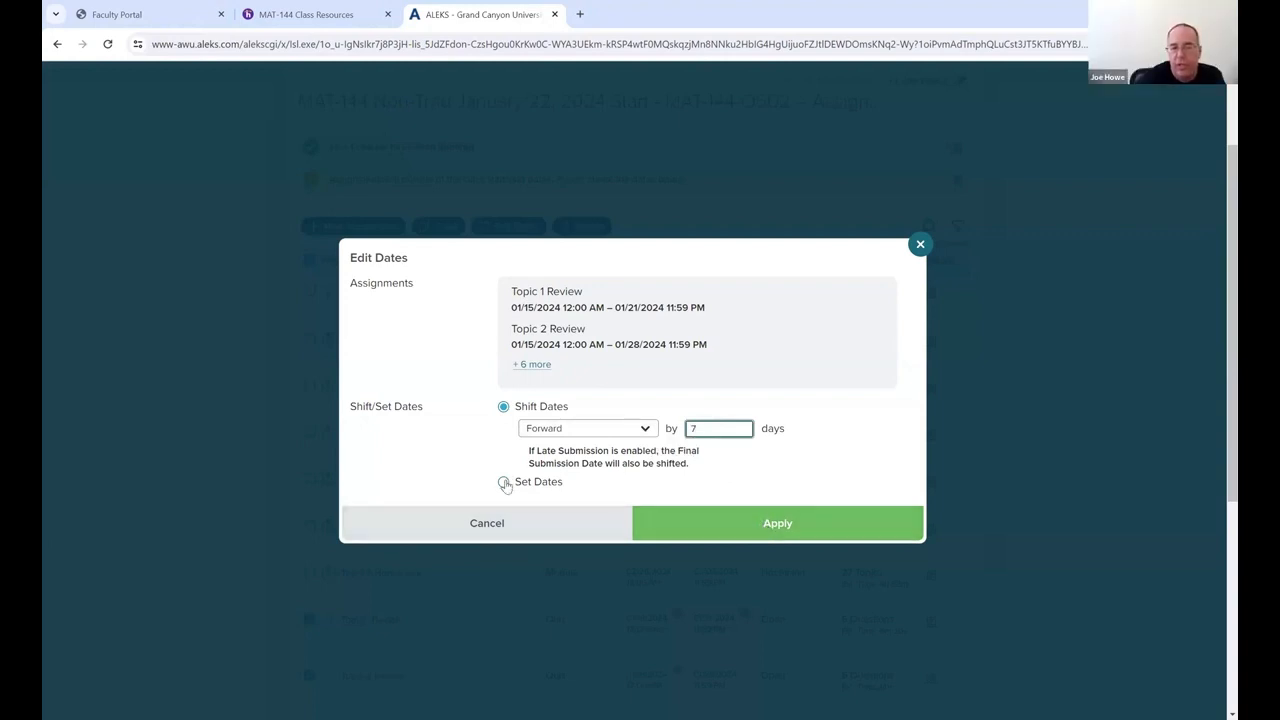
left_click(769, 527)
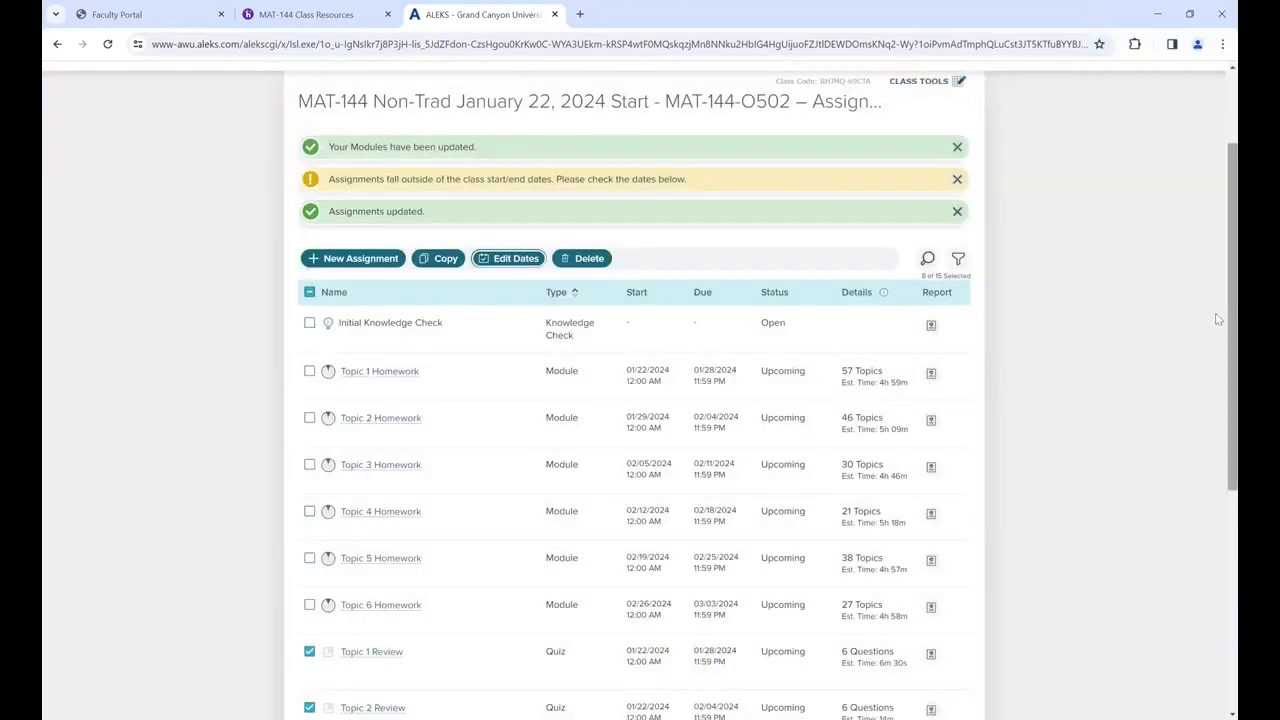
Check the shifted dates, open the Topic 1 Homework module and return to the assignment list without saving.
scroll(1218, 350, "down", 1)
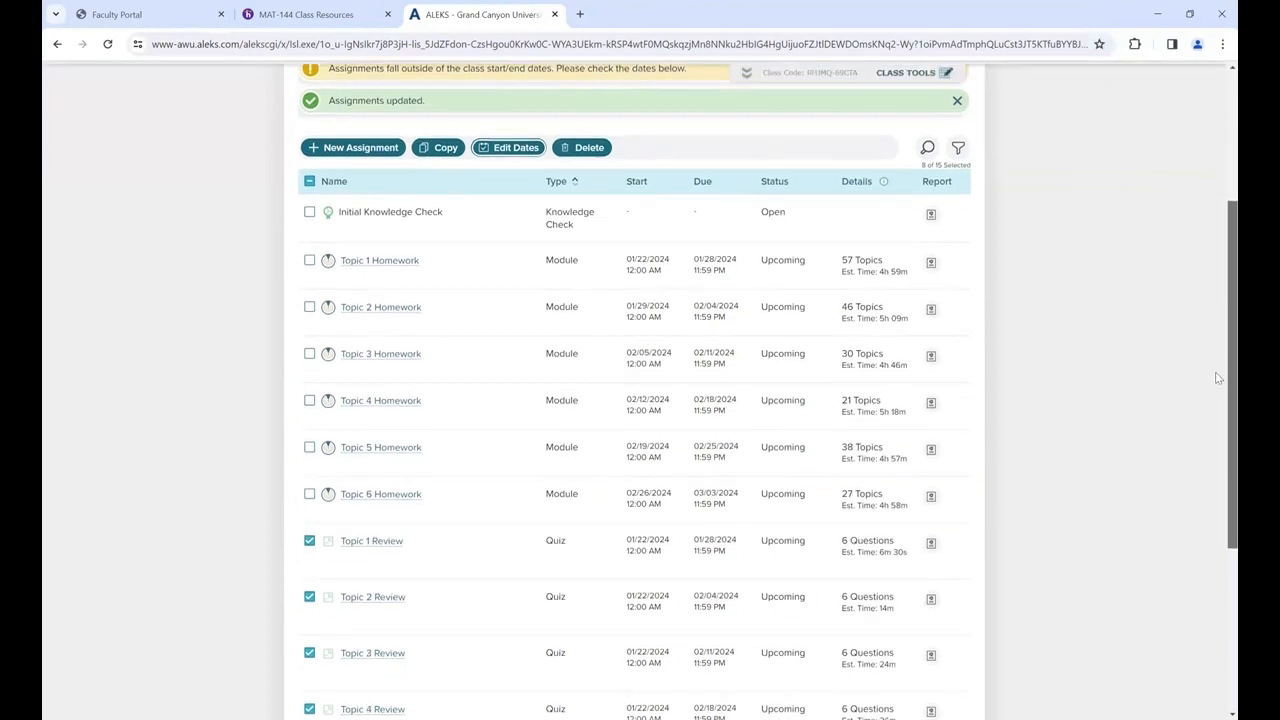
scroll(1216, 290, "up", 2)
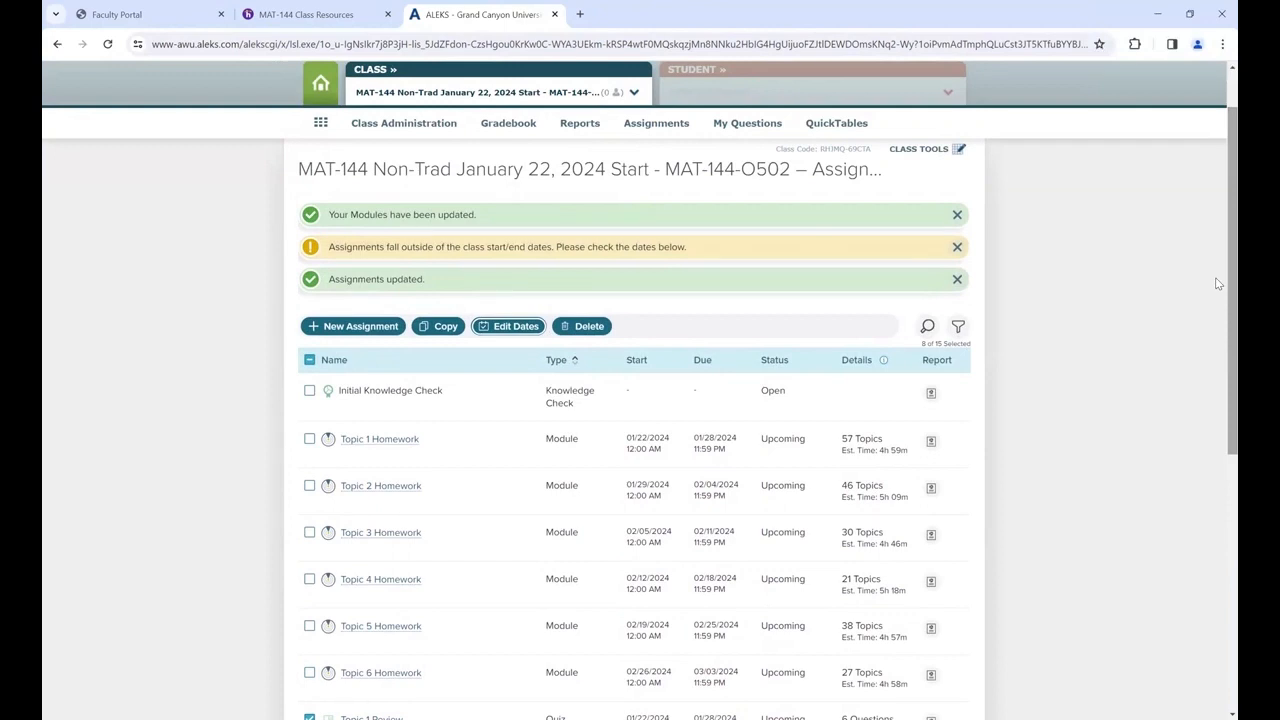
left_click(368, 445)
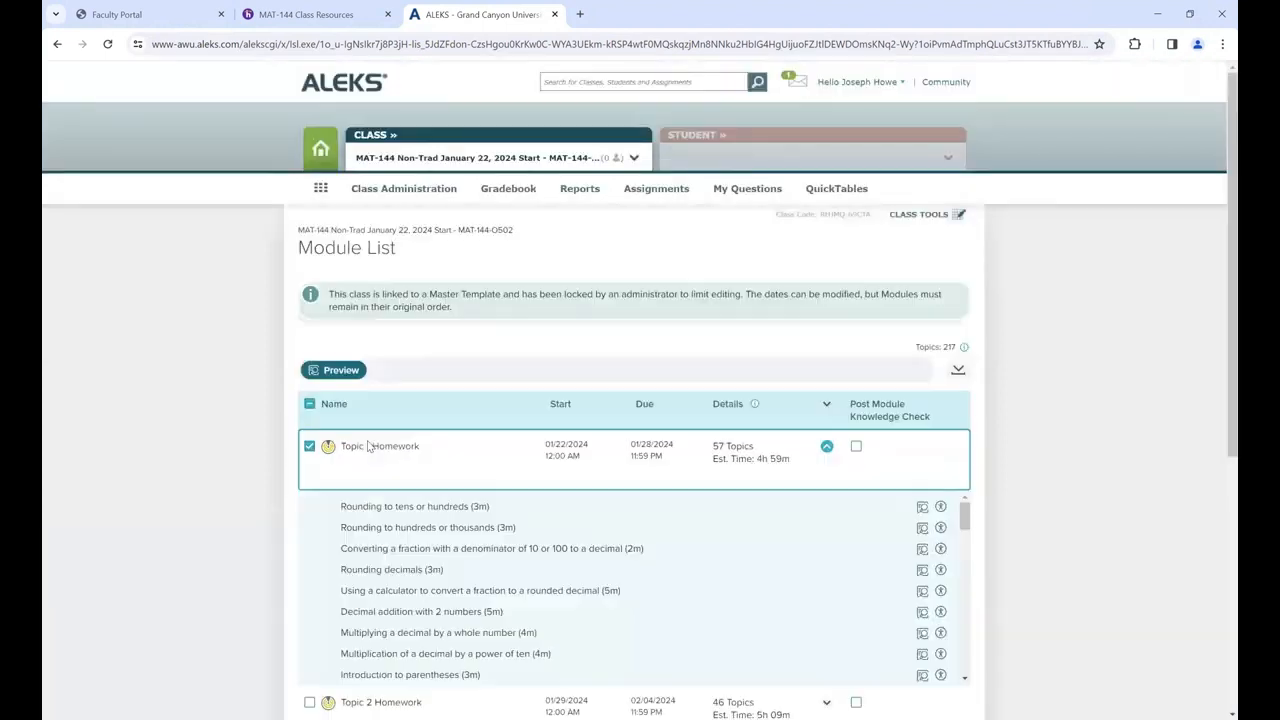
left_click(57, 44)
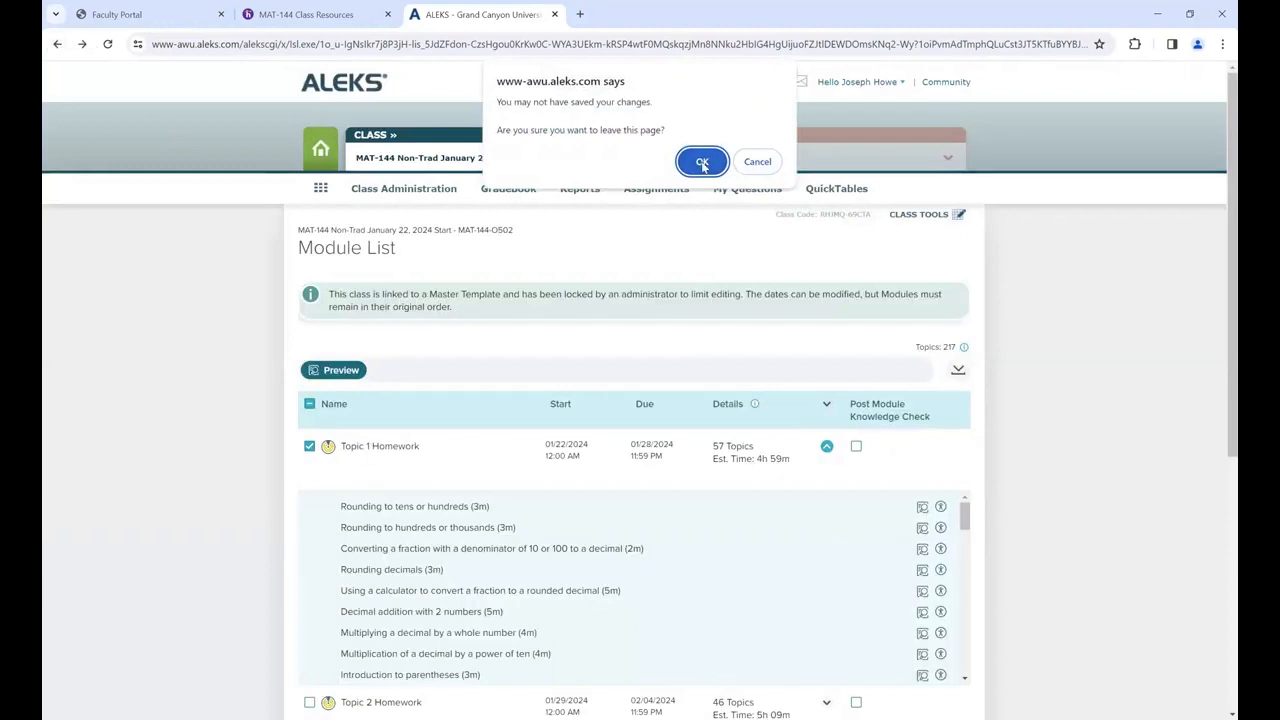
left_click(703, 163)
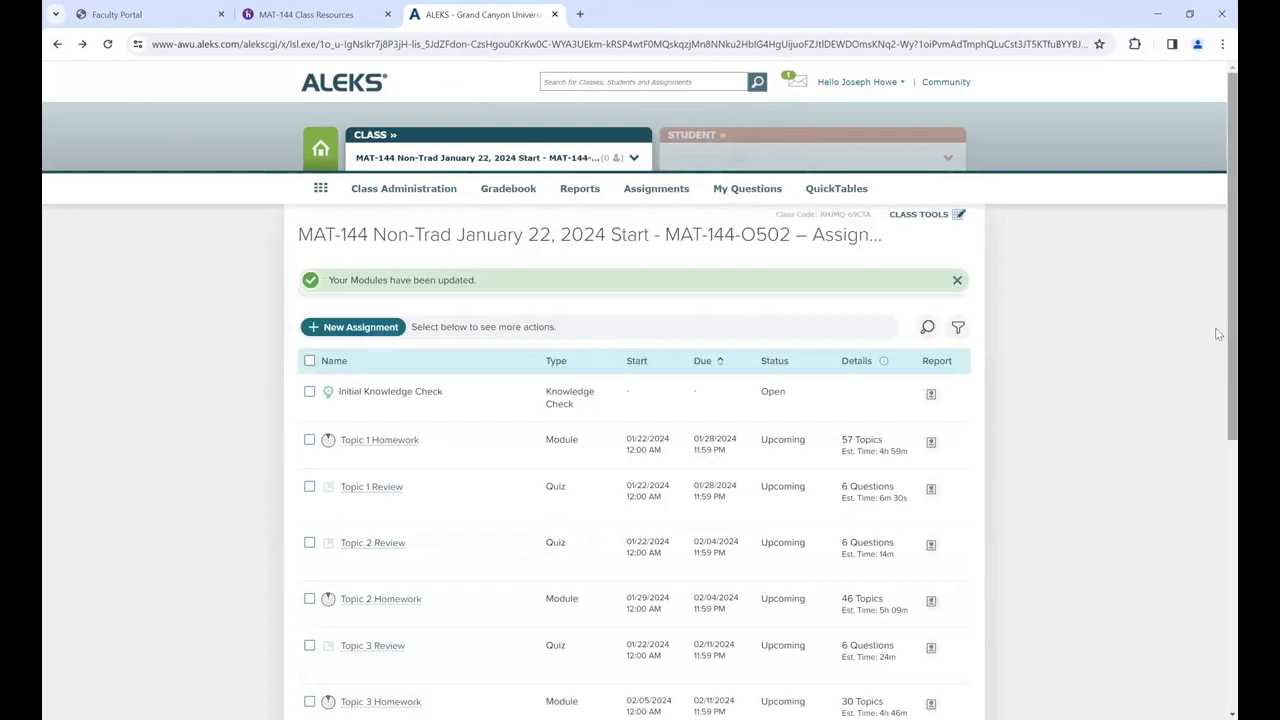
Review the Topic 1 Review quiz's dates, late submission, access, content and grade settings, and save the assignment.
scroll(1216, 334, "down", 3)
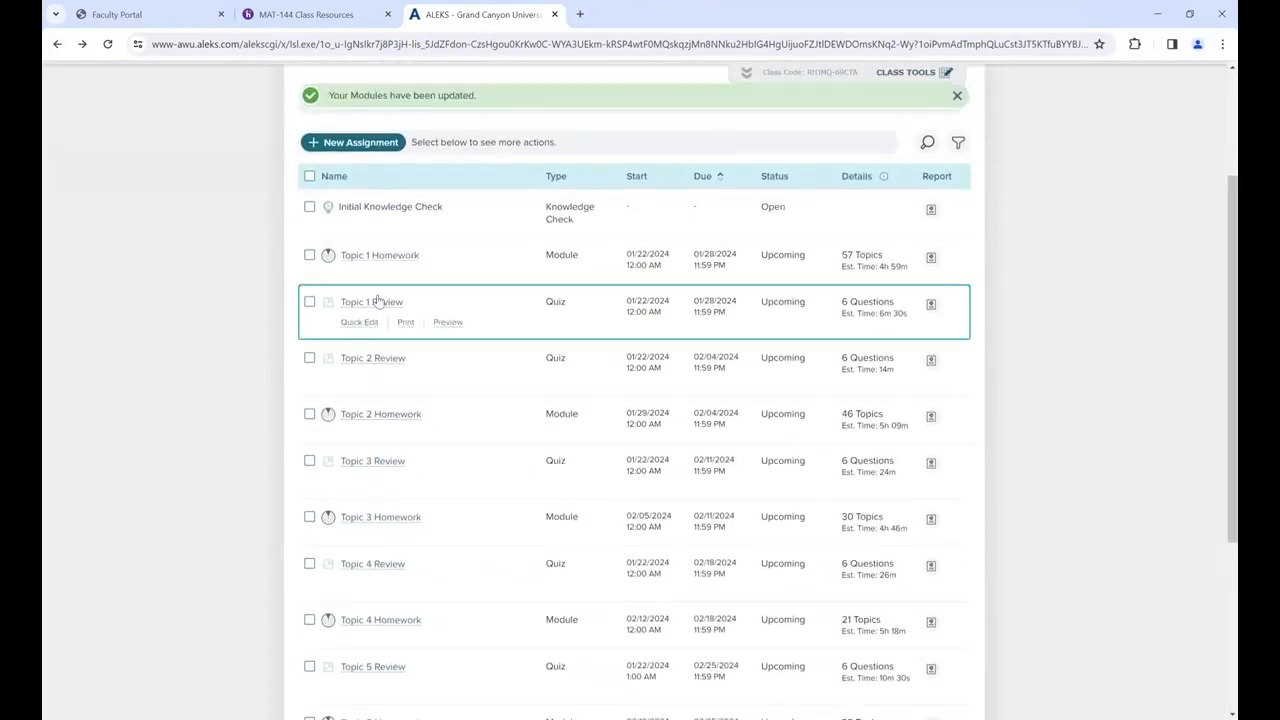
left_click(371, 302)
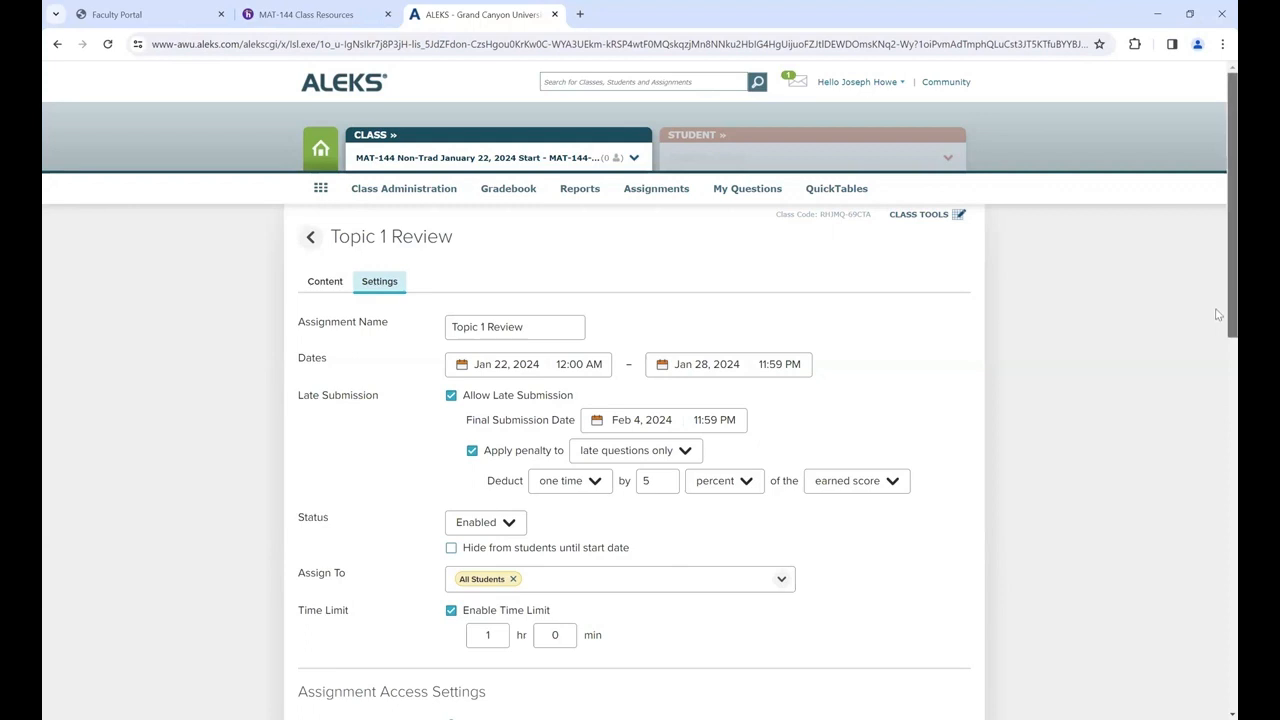
scroll(1218, 303, "down", 1)
scroll(1218, 303, "up", 1)
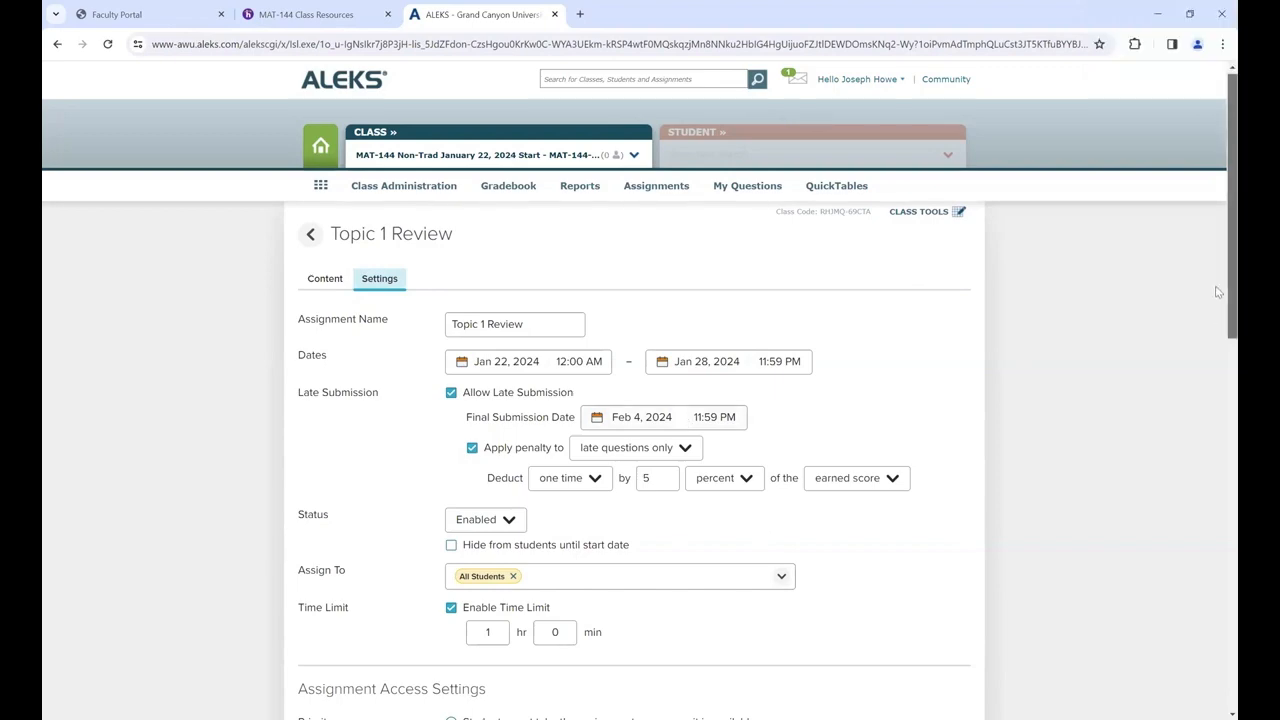
left_click_drag(1218, 291, 1218, 526)
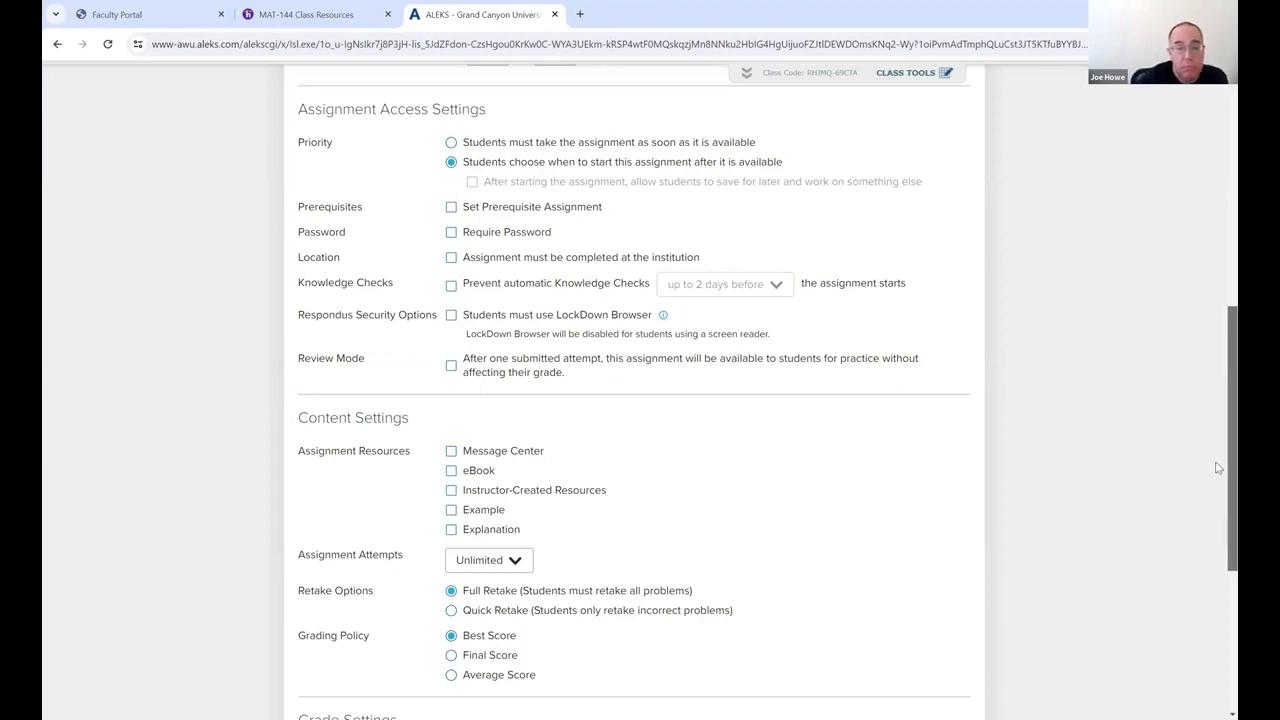
left_click_drag(1216, 463, 1216, 477)
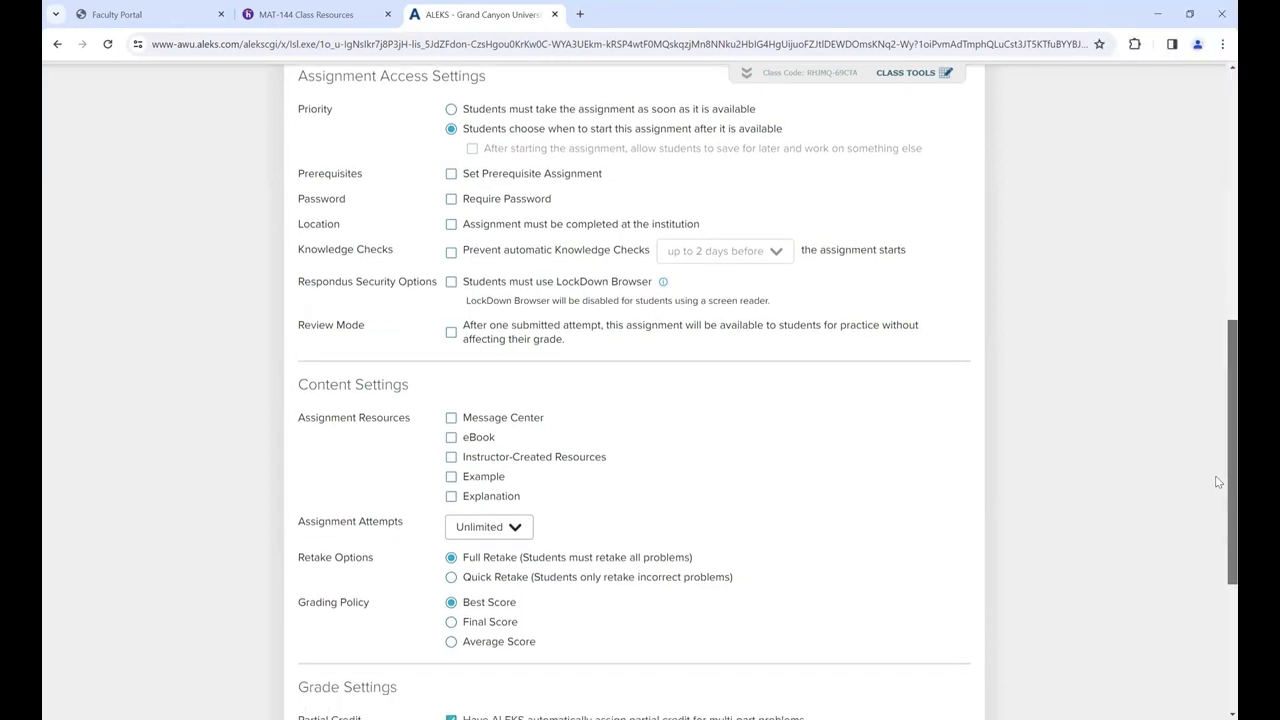
left_click_drag(1218, 482, 1218, 516)
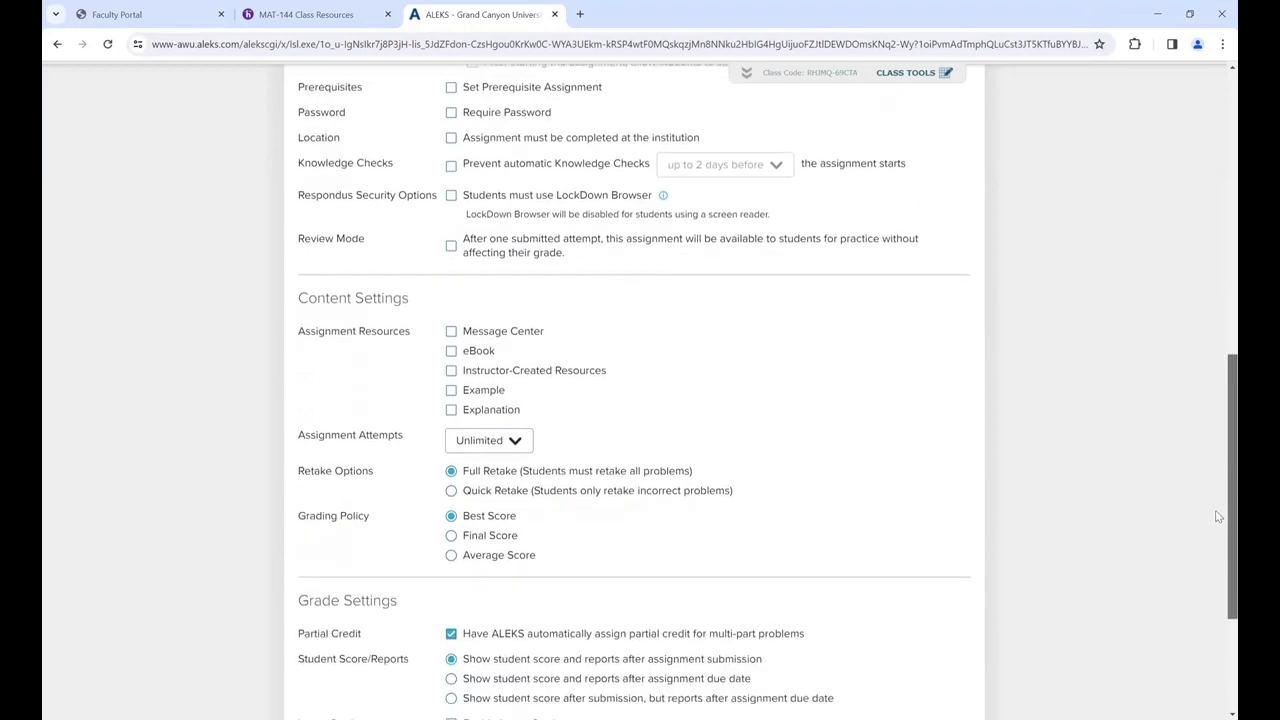
left_click_drag(1218, 516, 1218, 590)
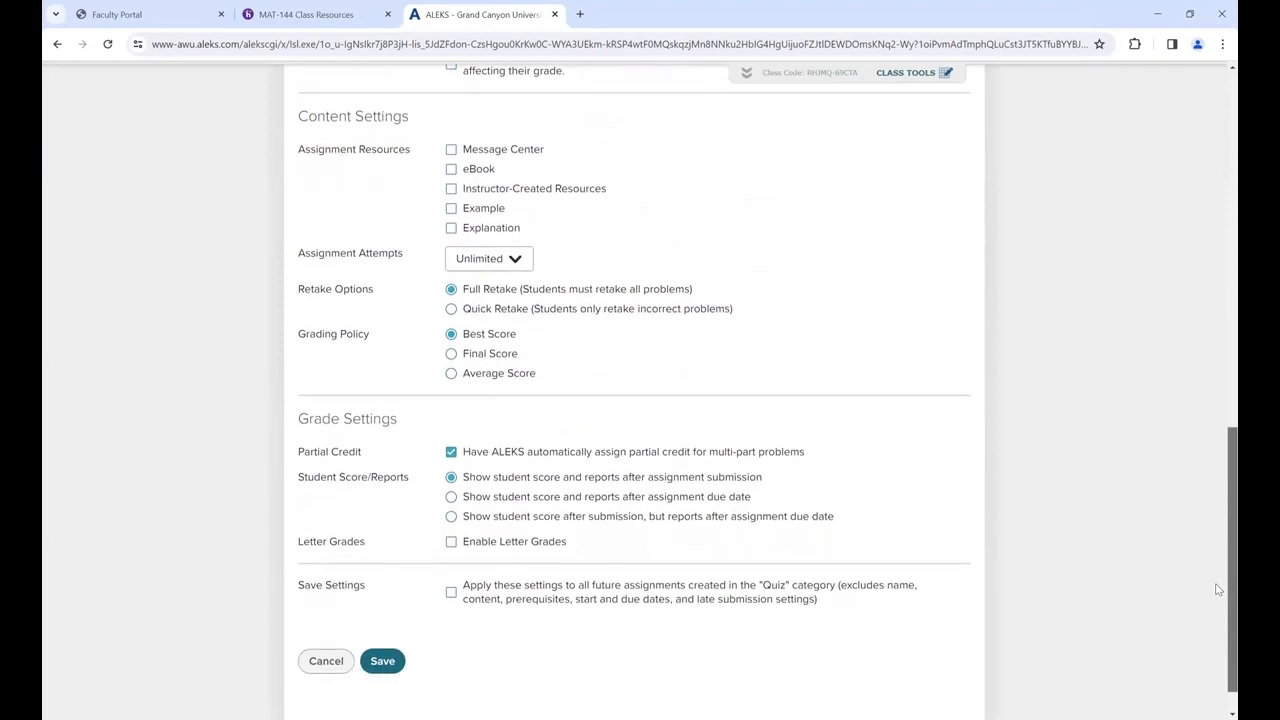
left_click_drag(1218, 590, 1218, 602)
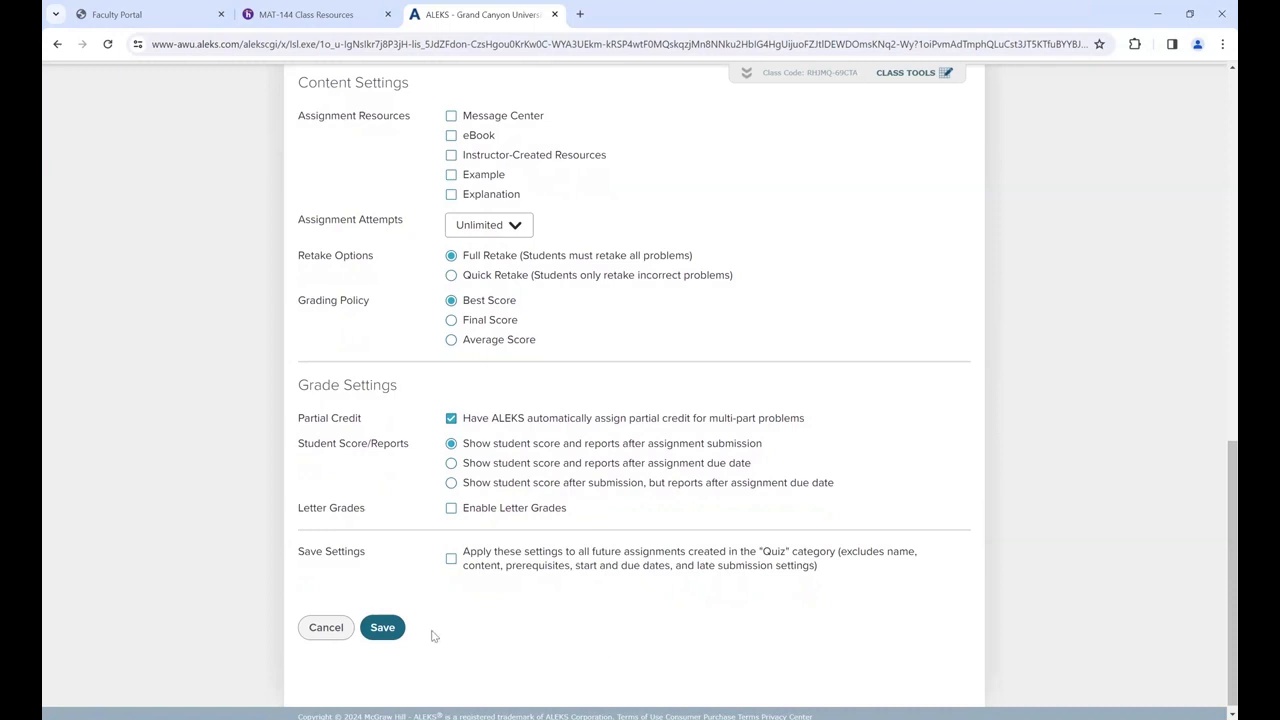
left_click(383, 628)
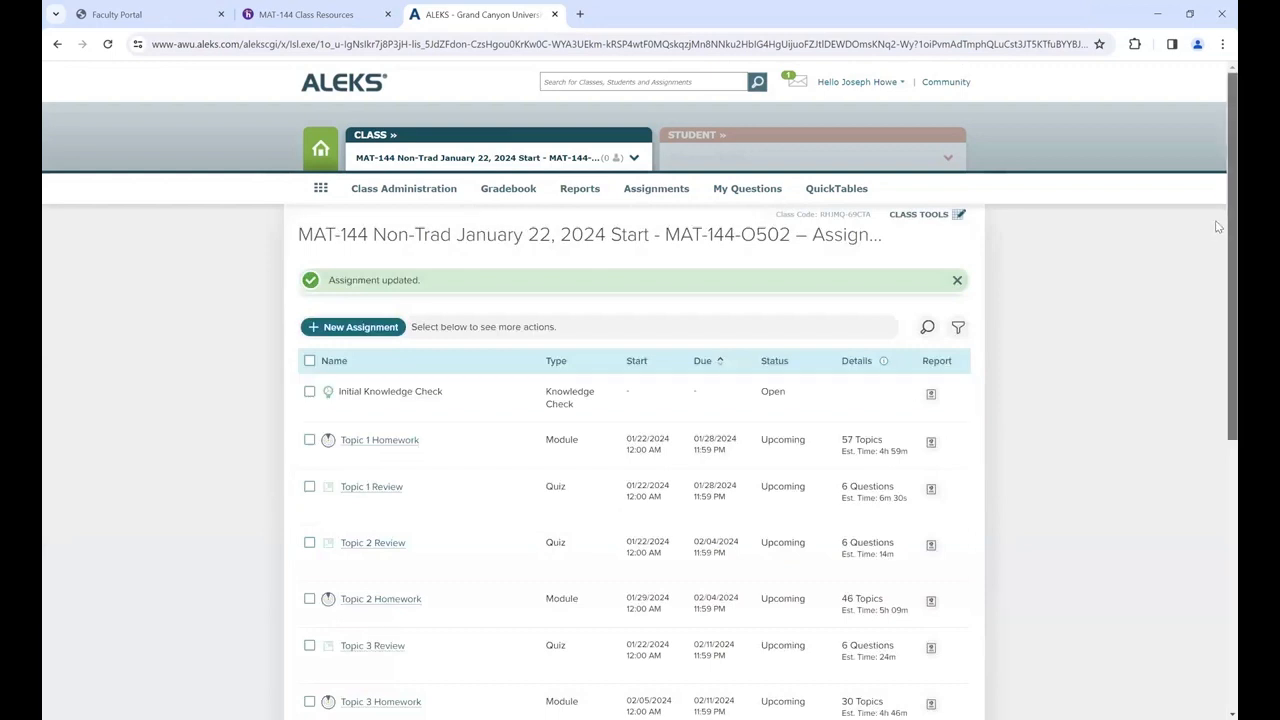
Open the Final Exam Review quiz's settings, allow late submission and apply the penalty to late questions only.
left_click_drag(1218, 227, 1214, 569)
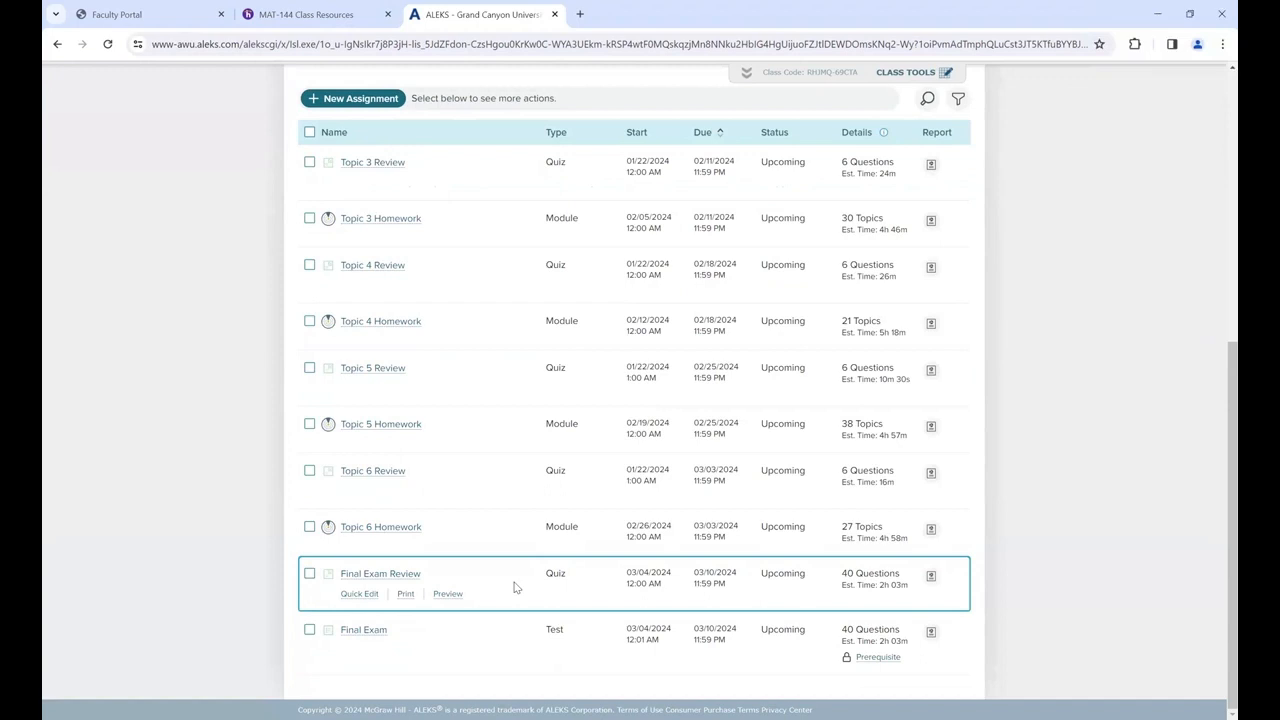
left_click(387, 576)
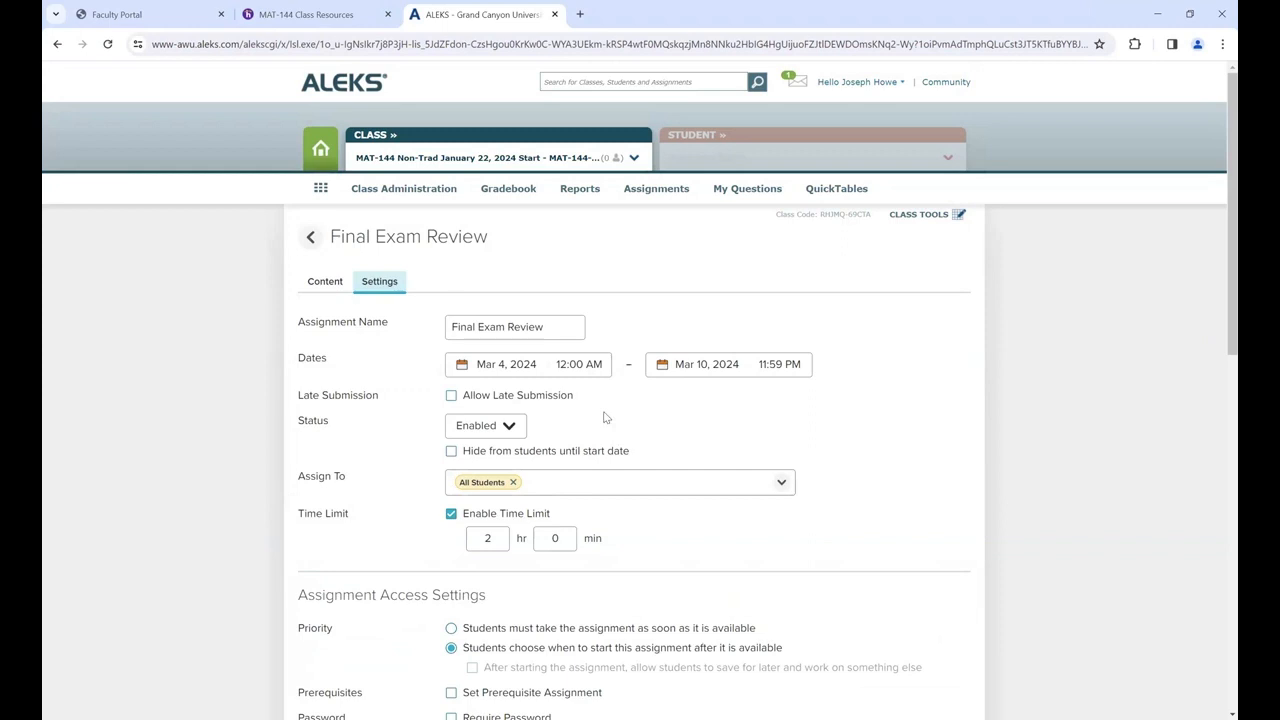
left_click(451, 396)
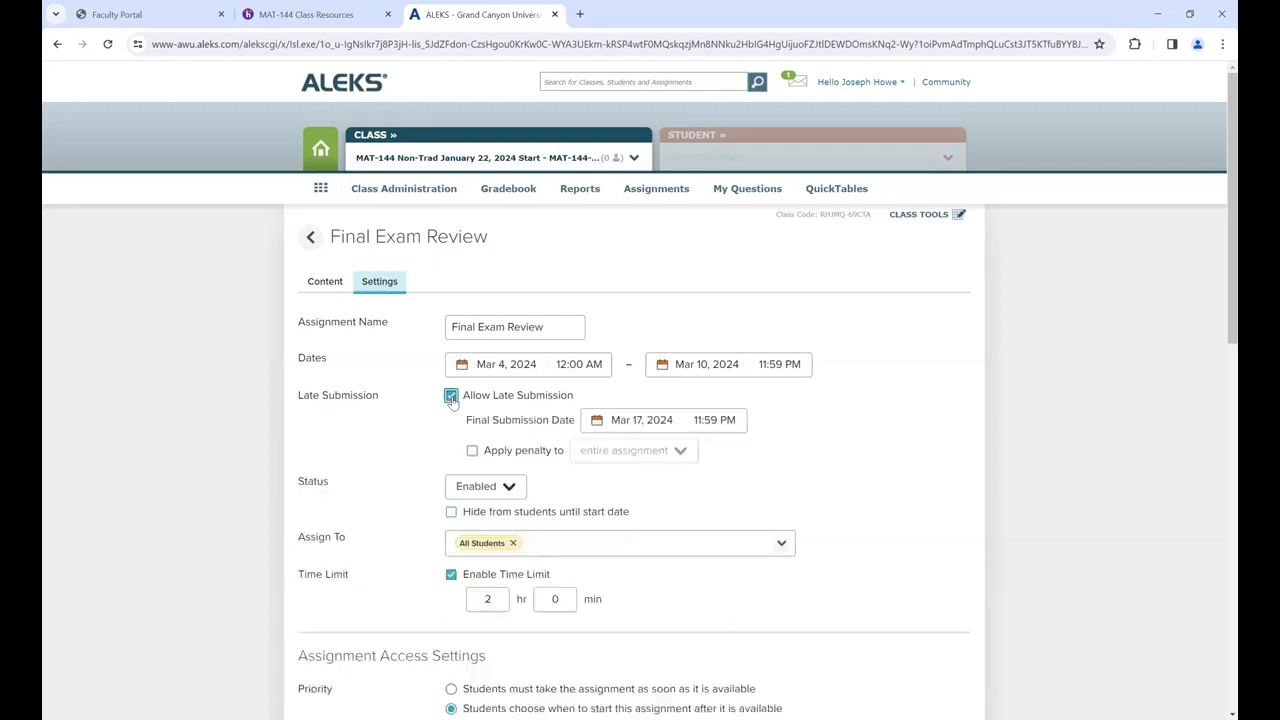
left_click(471, 451)
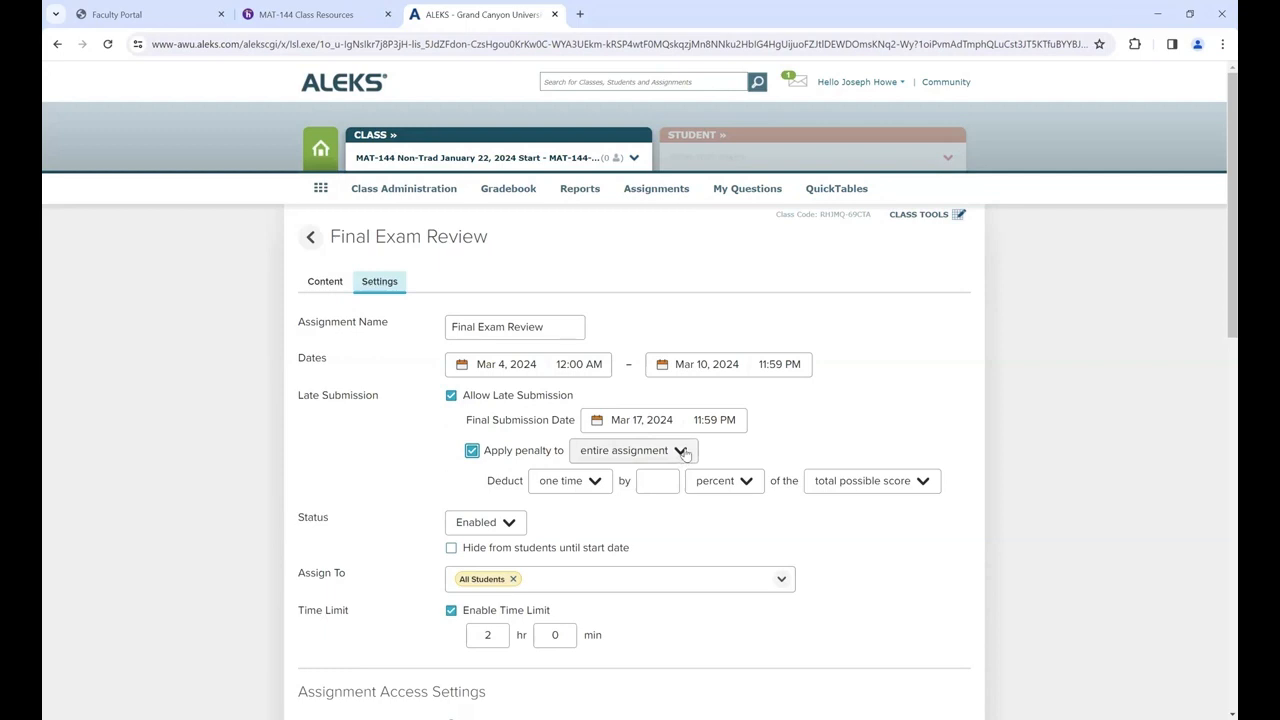
left_click(652, 452)
left_click(651, 516)
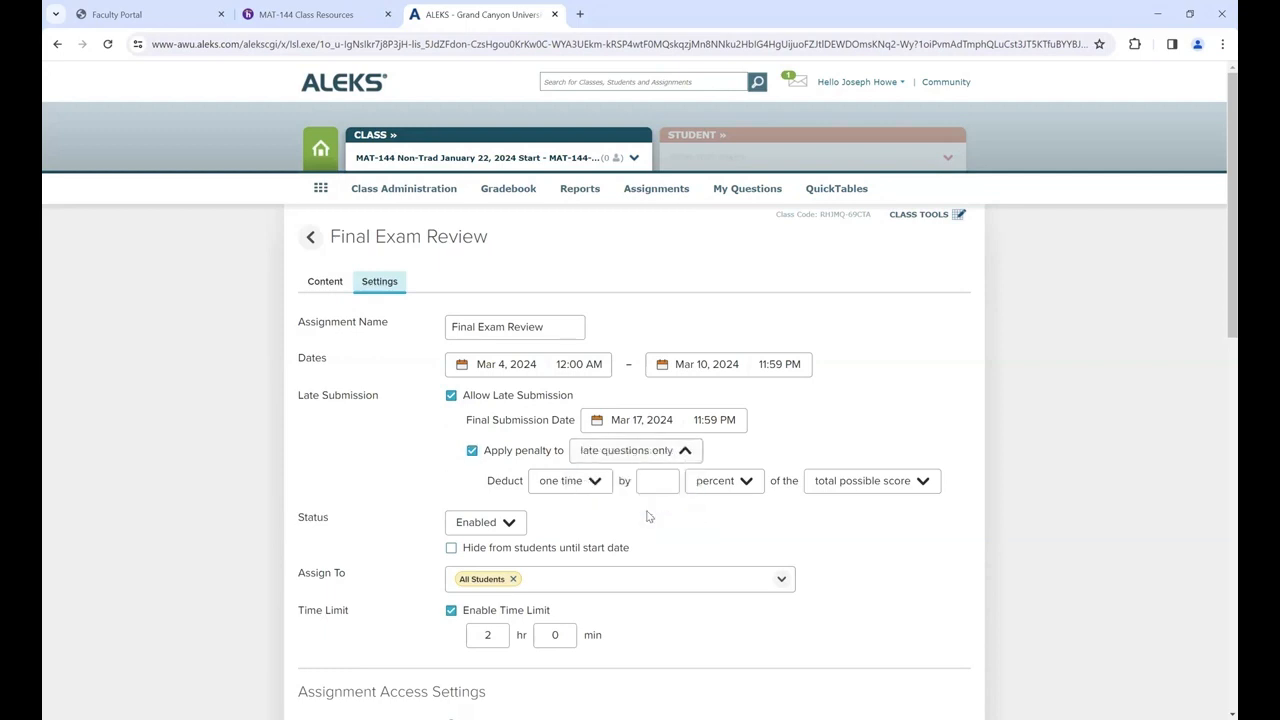
Set the Final Exam Review's late penalty to 5 percent of the earned score and save the assignment.
left_click(662, 480)
type("5")
left_click(925, 485)
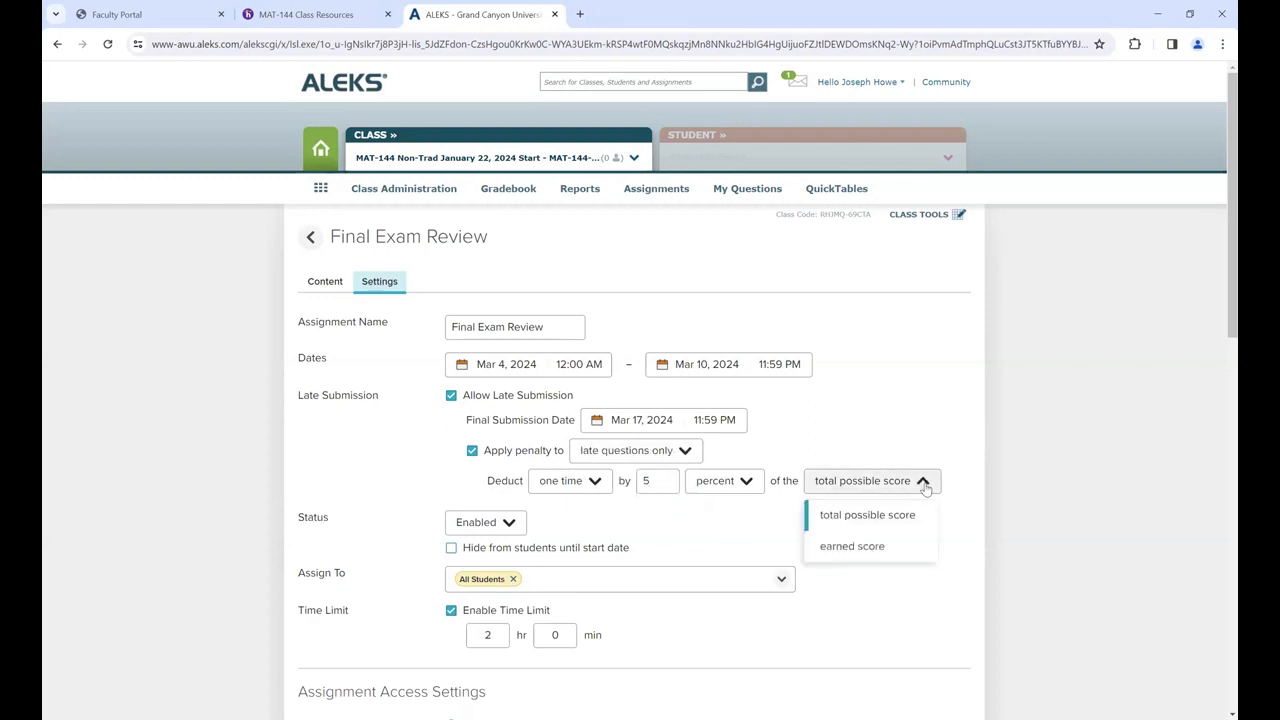
left_click(877, 548)
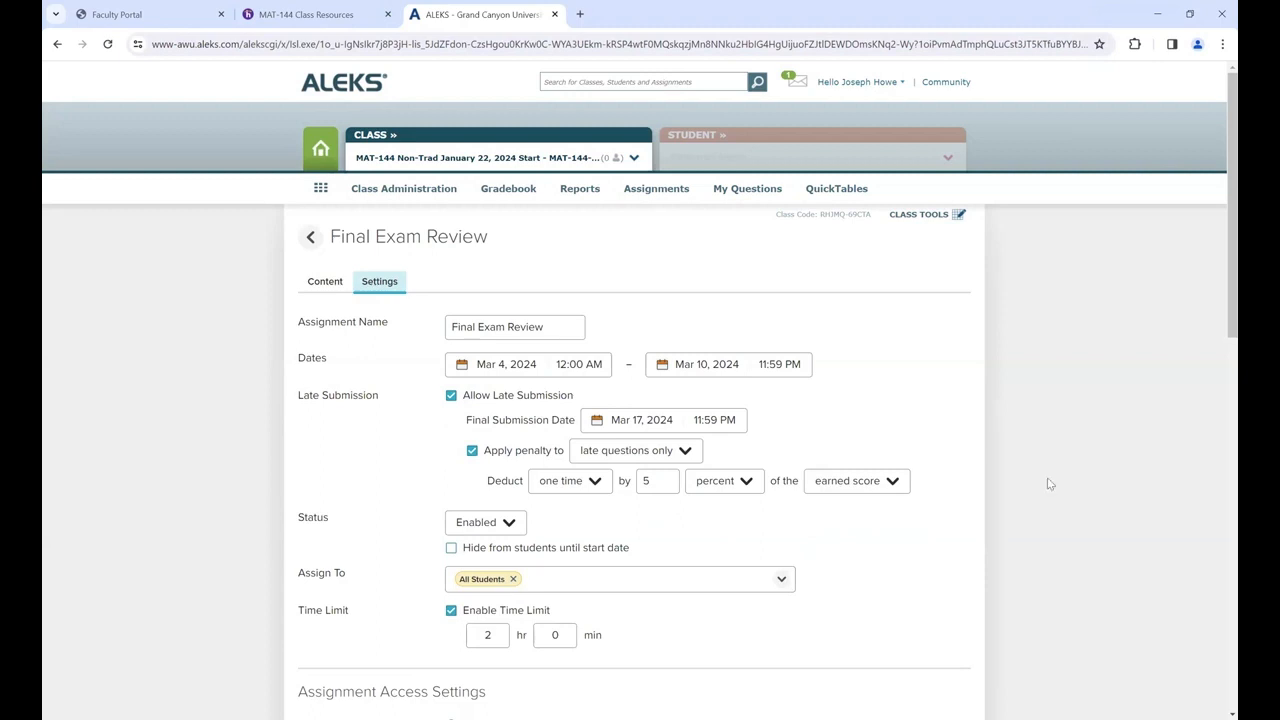
left_click_drag(1218, 274, 1218, 678)
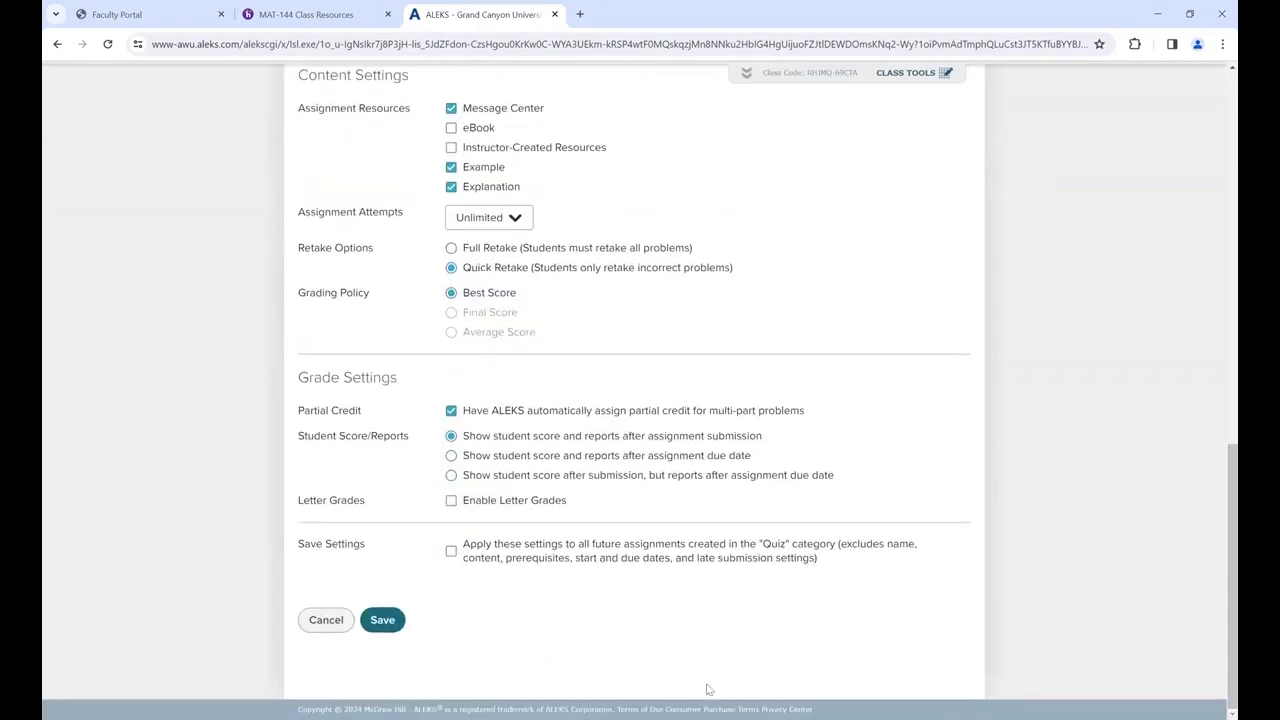
left_click(386, 620)
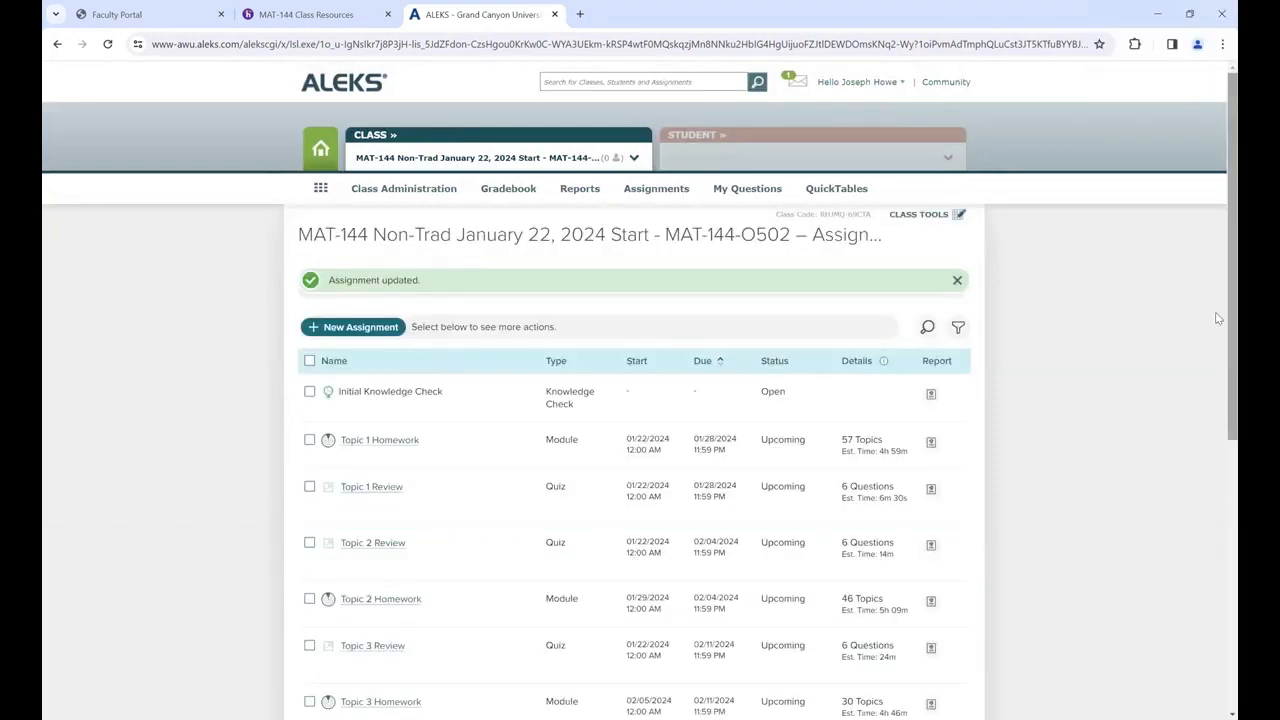
Open the Final Exam's settings, allow late submission and apply the penalty to the entire assignment.
left_click_drag(1218, 318, 1214, 640)
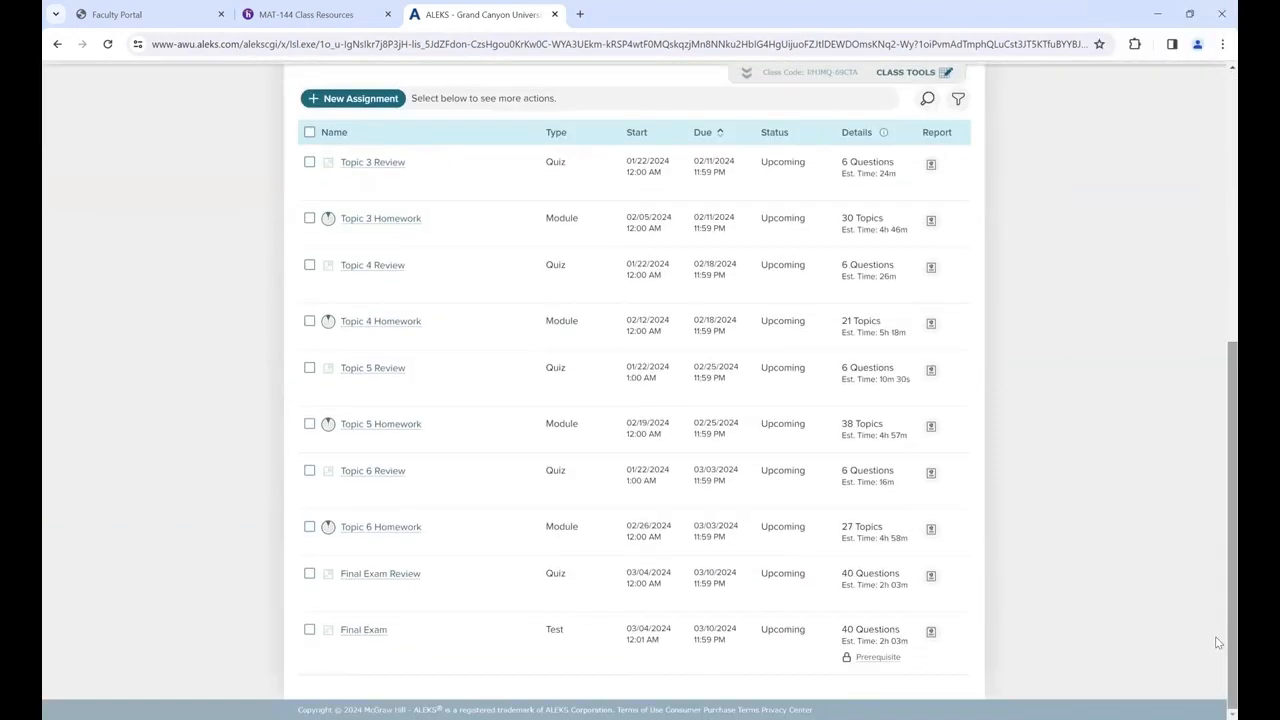
left_click(365, 636)
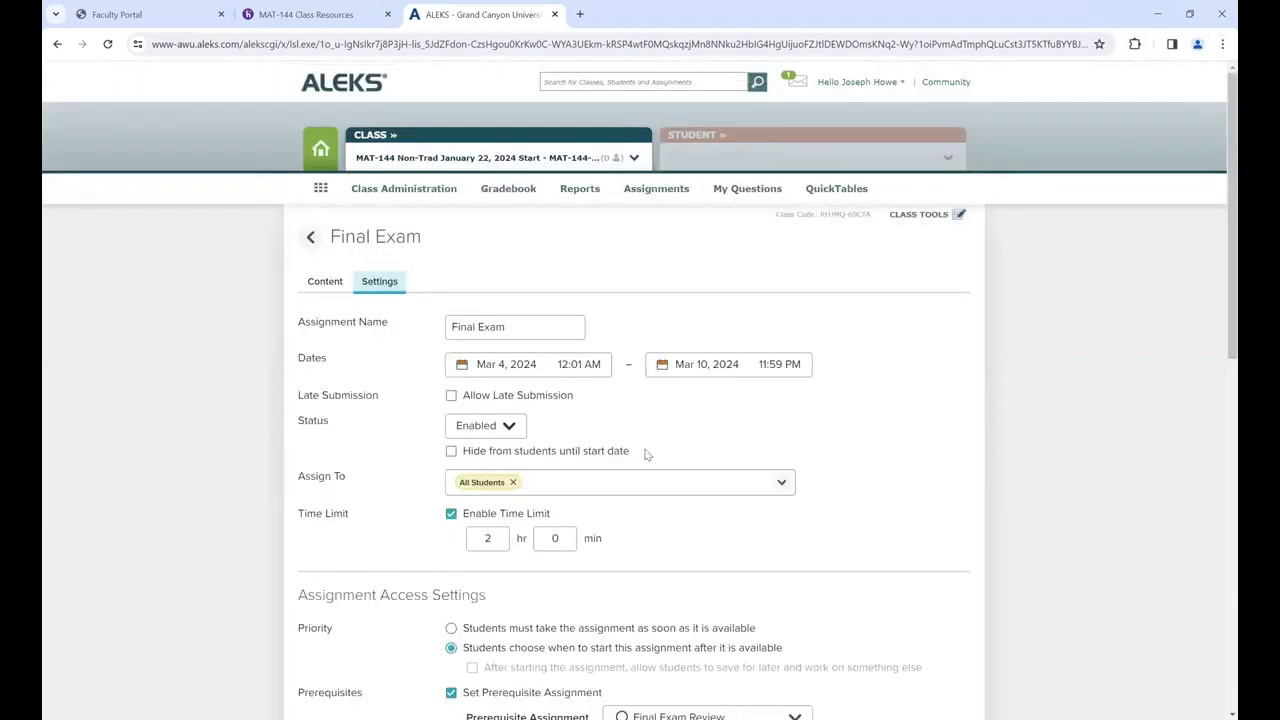
left_click(451, 397)
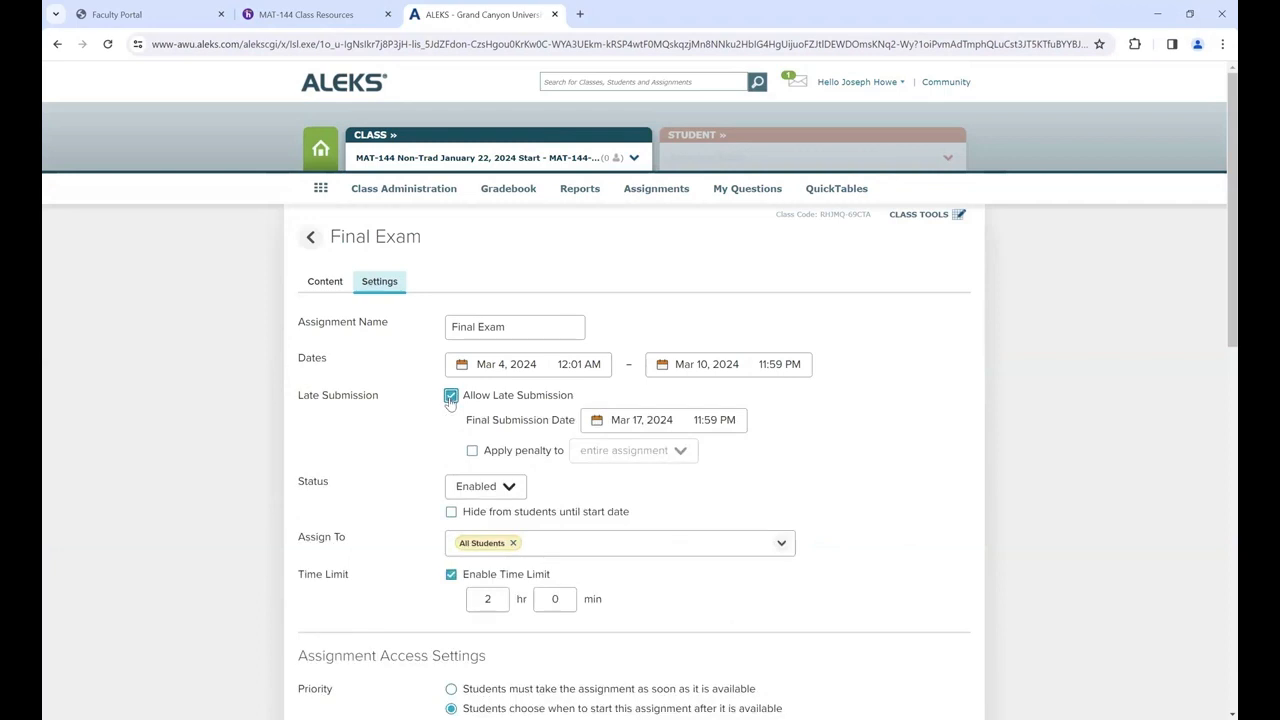
left_click(472, 452)
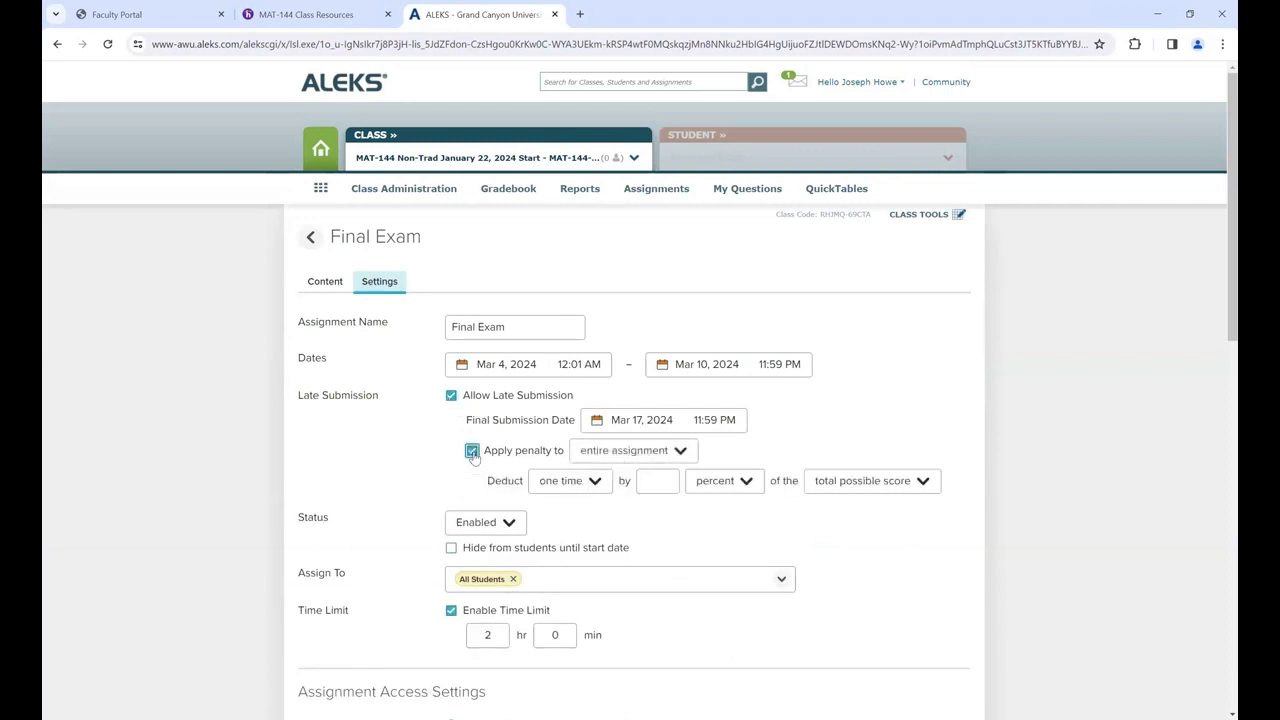
left_click(684, 455)
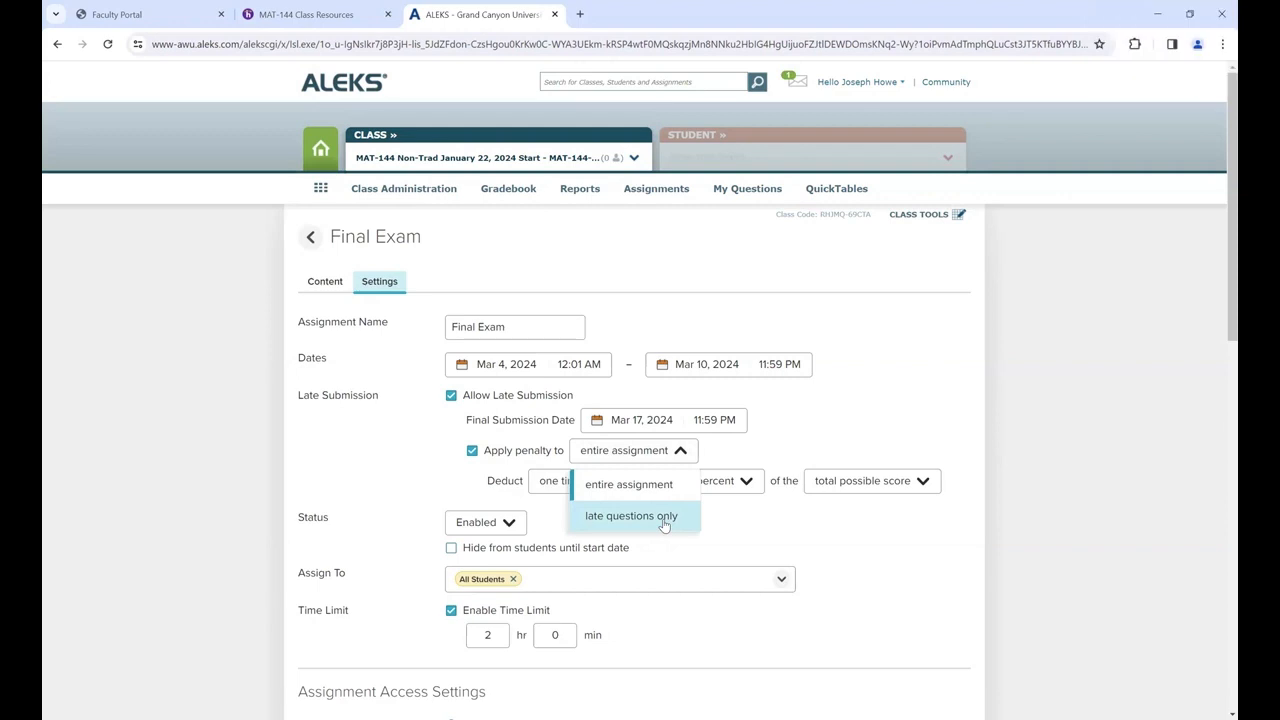
left_click(663, 484)
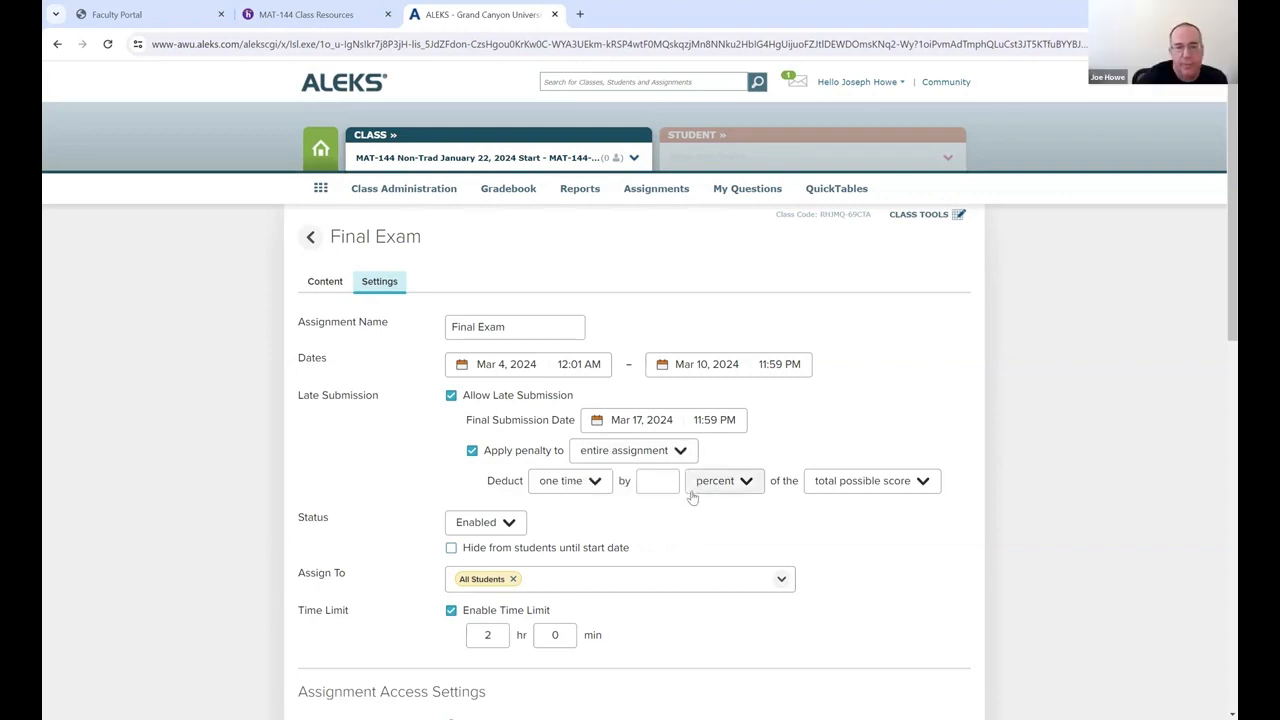
Set the Final Exam's late penalty to 5 percent of the earned score and save the assignment.
left_click(663, 480)
type("5")
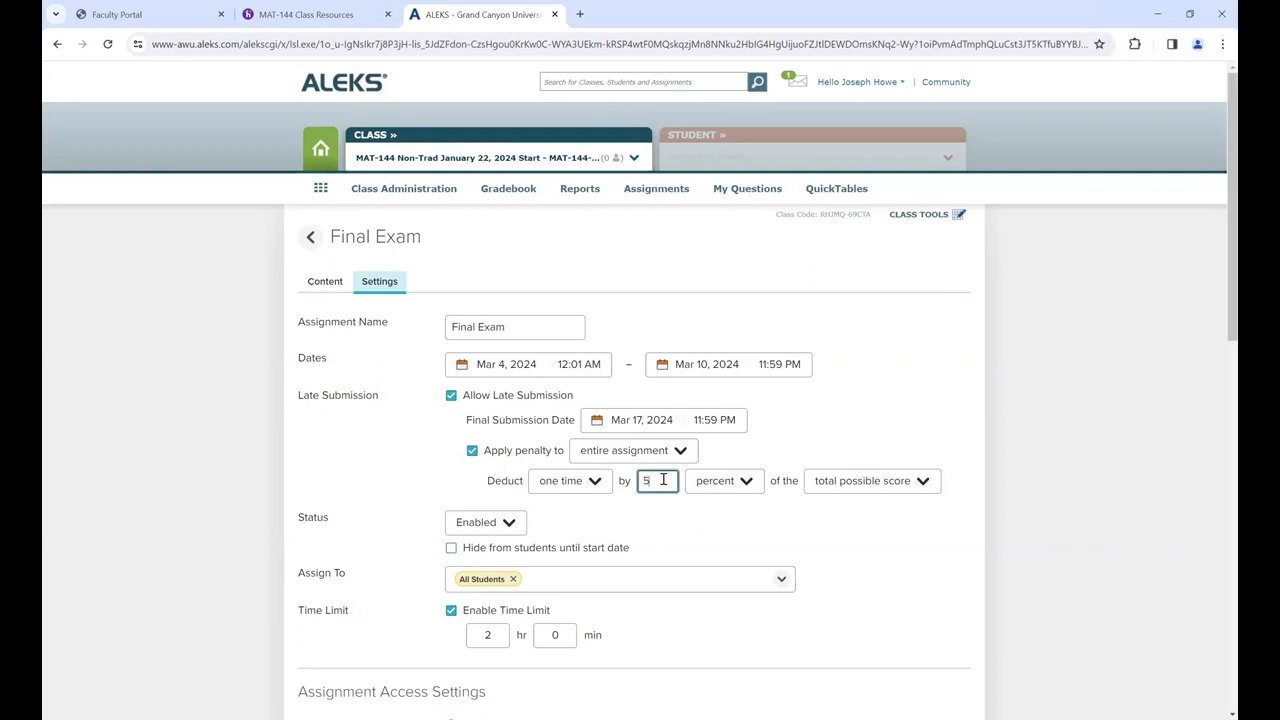
left_click(924, 482)
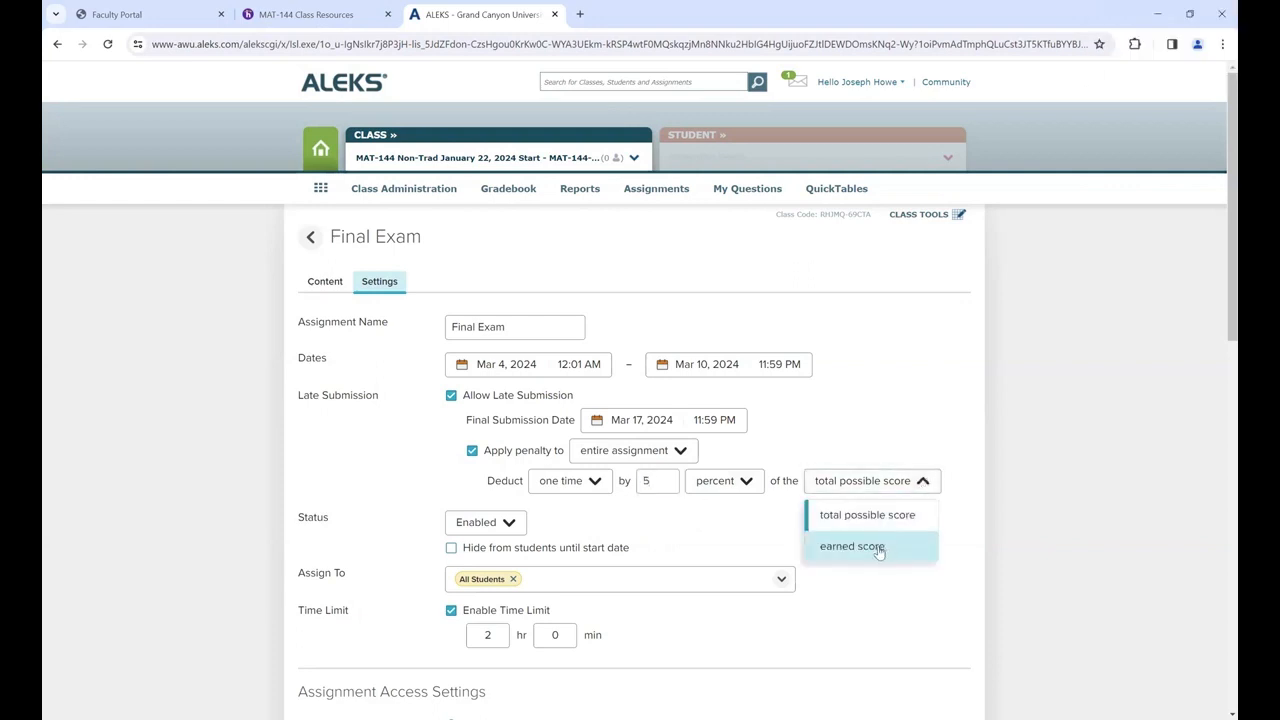
left_click(878, 548)
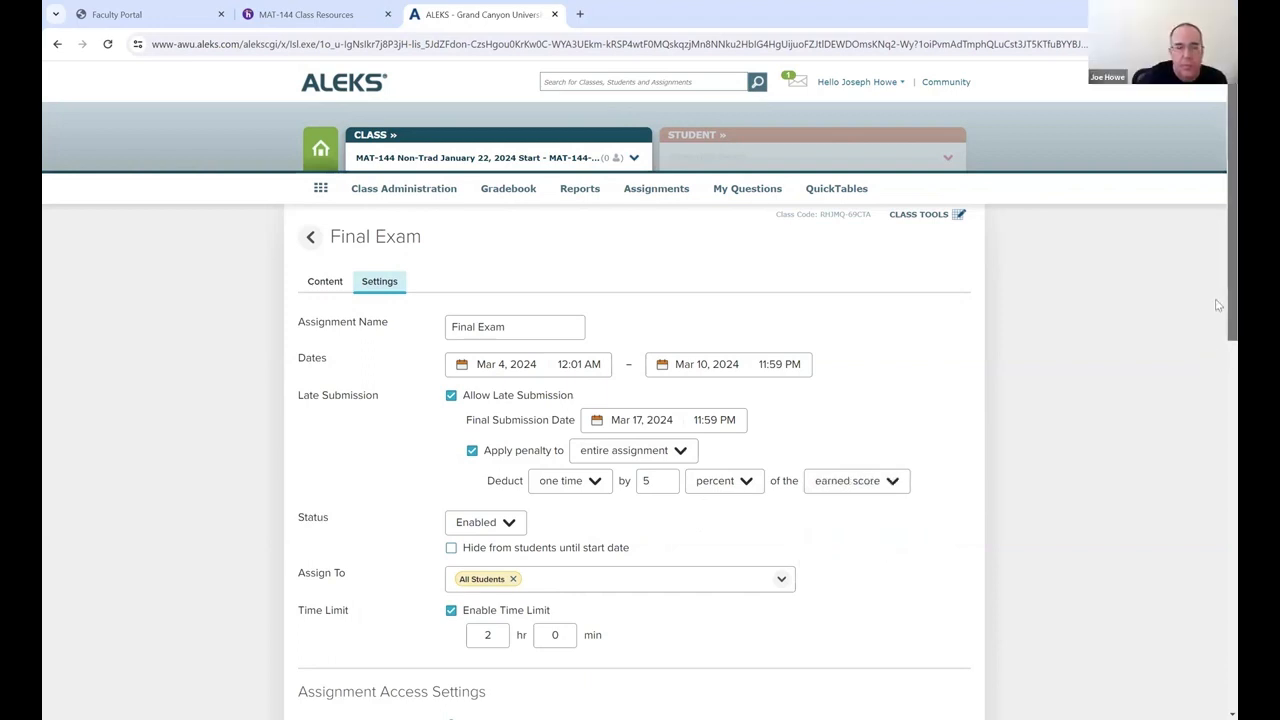
scroll(1218, 326, "down", 2)
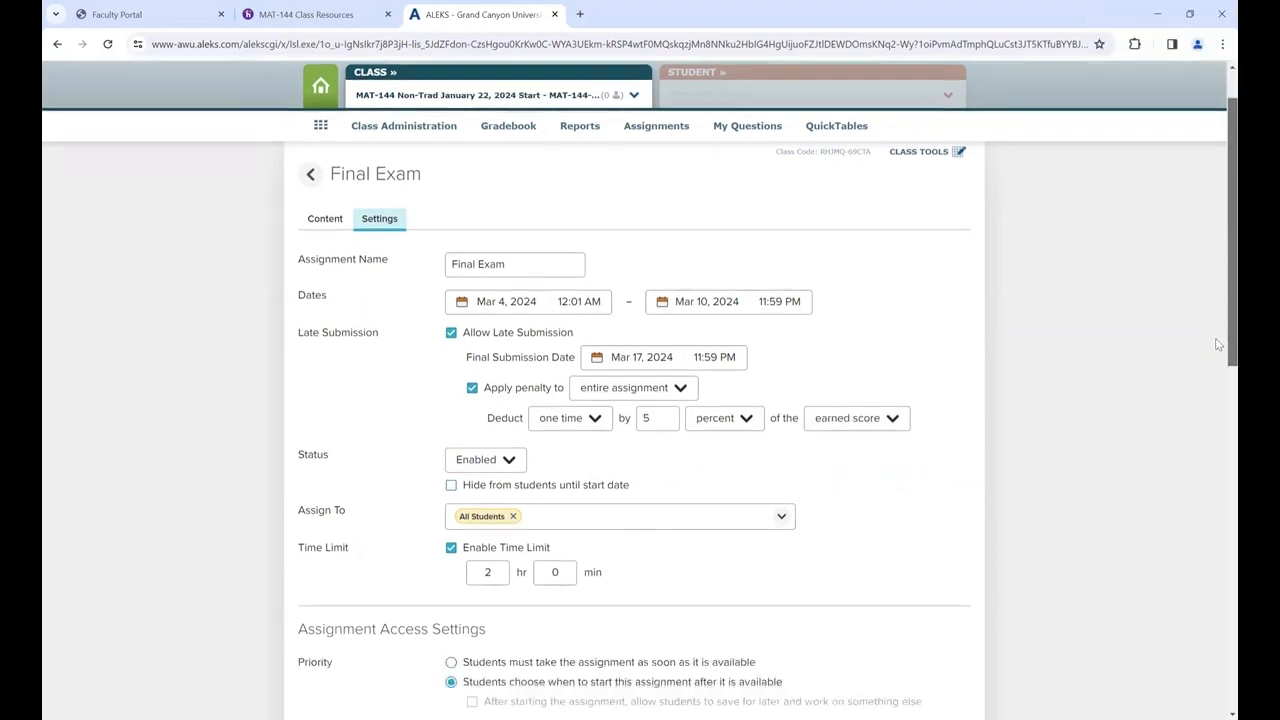
scroll(1218, 400, "down", 3)
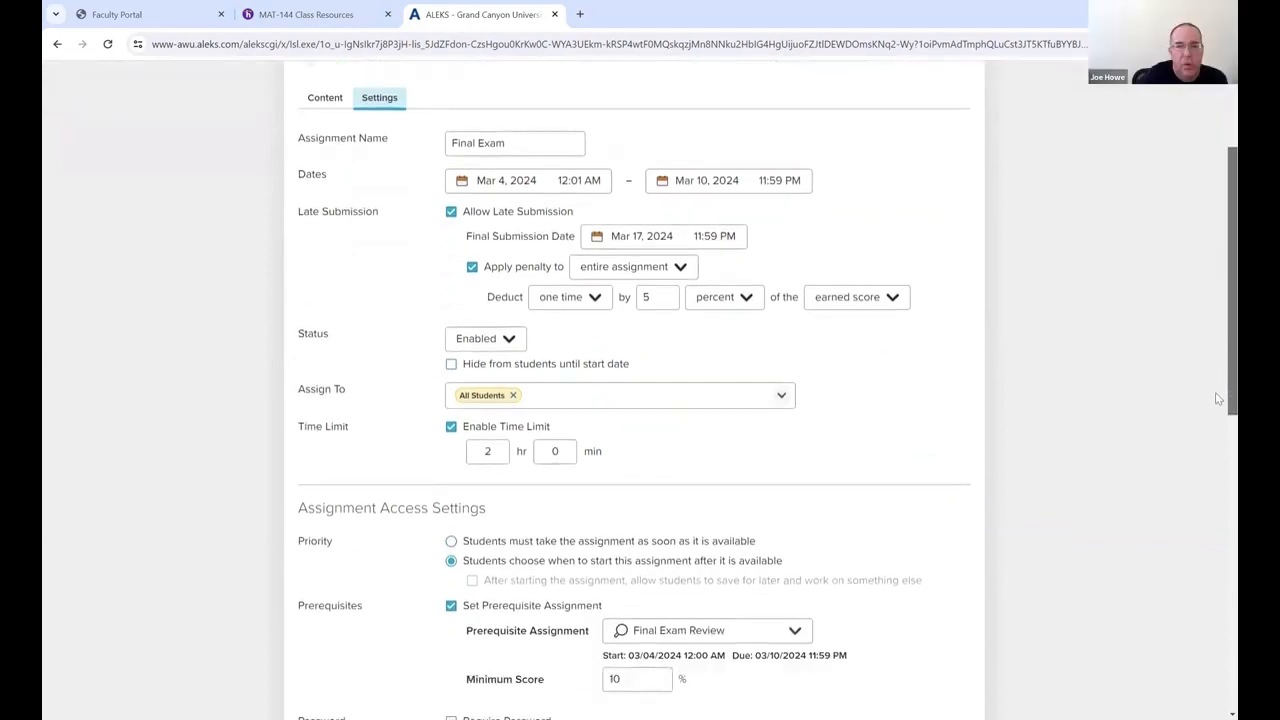
scroll(1218, 467, "down", 5)
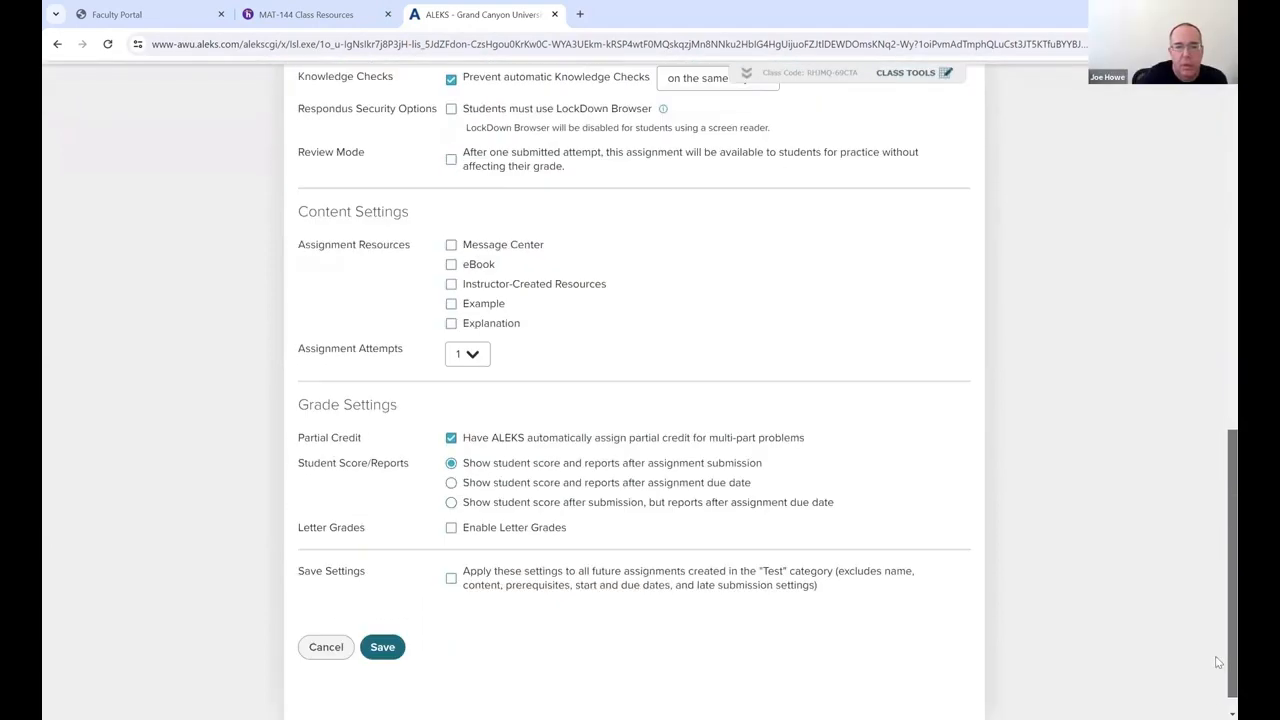
left_click(383, 622)
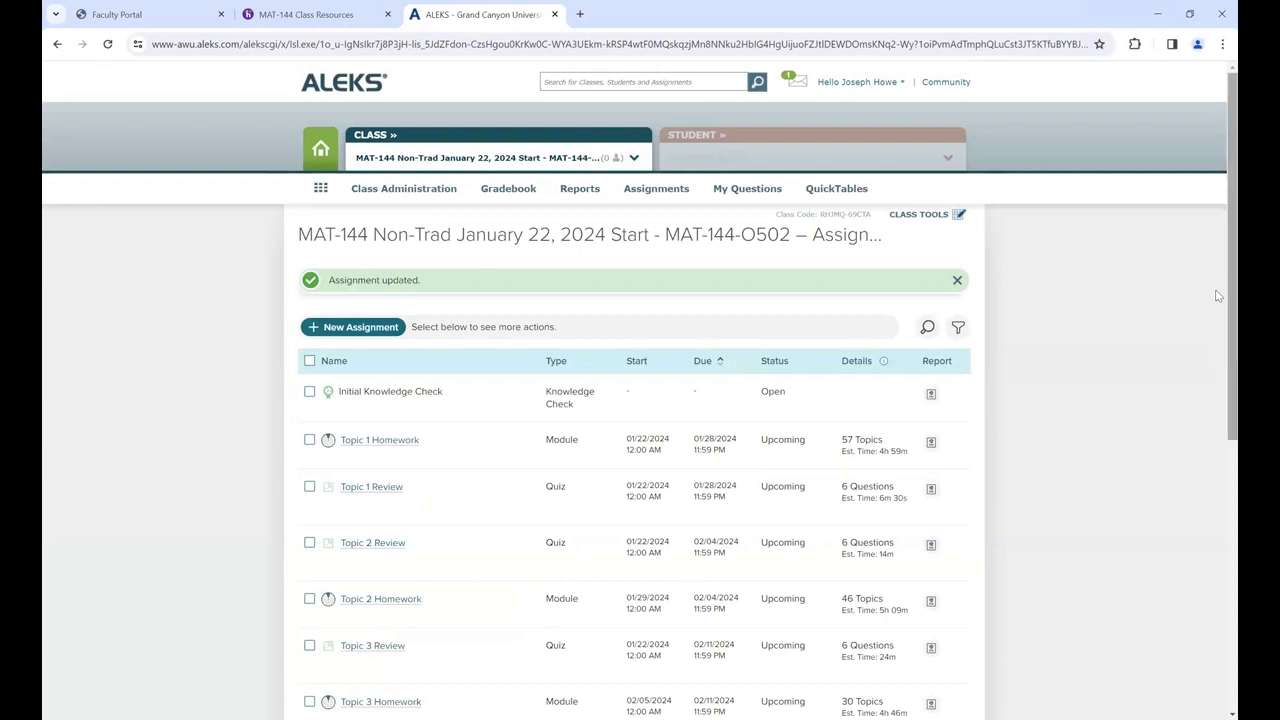
Sort the class's assignments by type.
left_click(554, 362)
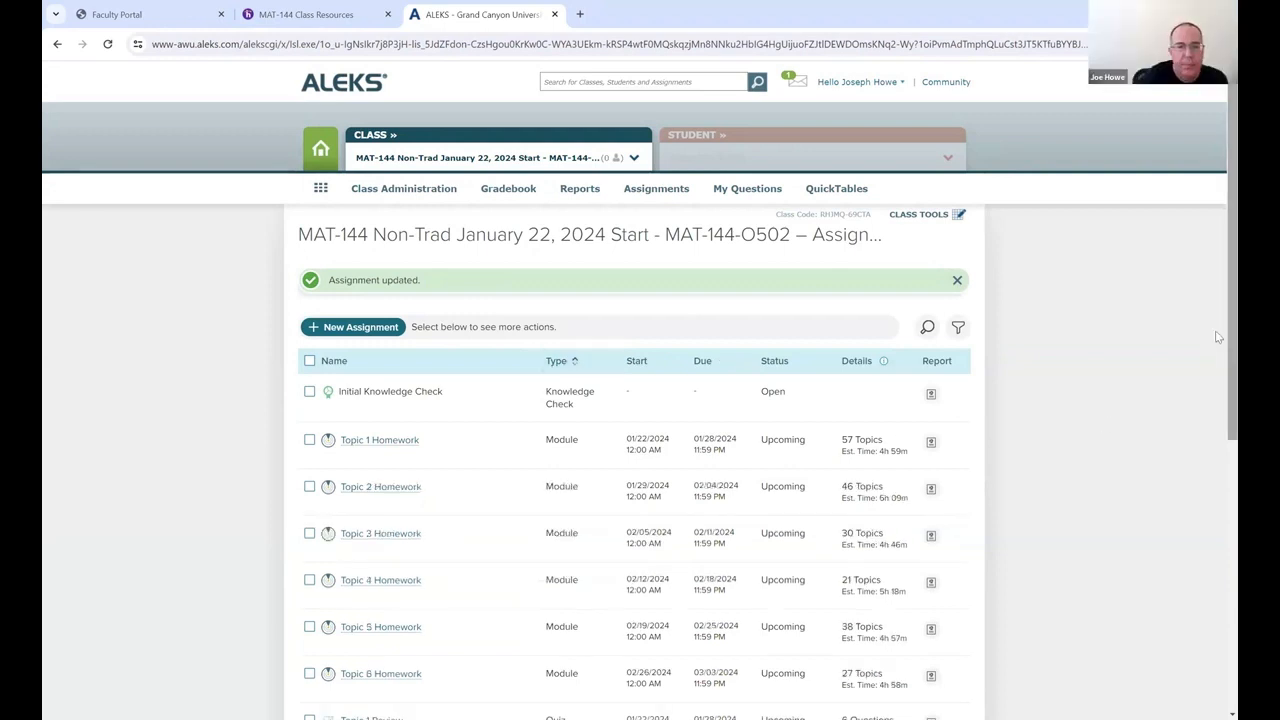
left_click_drag(1218, 337, 1218, 446)
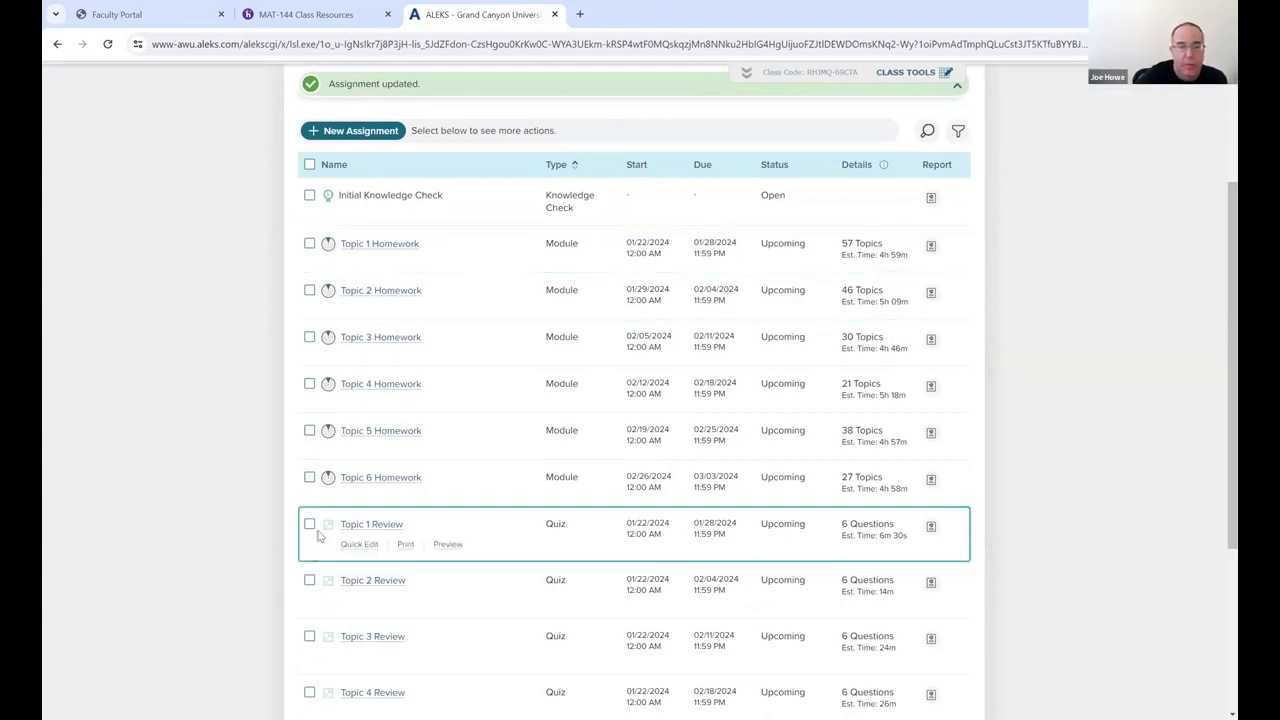
left_click_drag(1218, 460, 1214, 571)
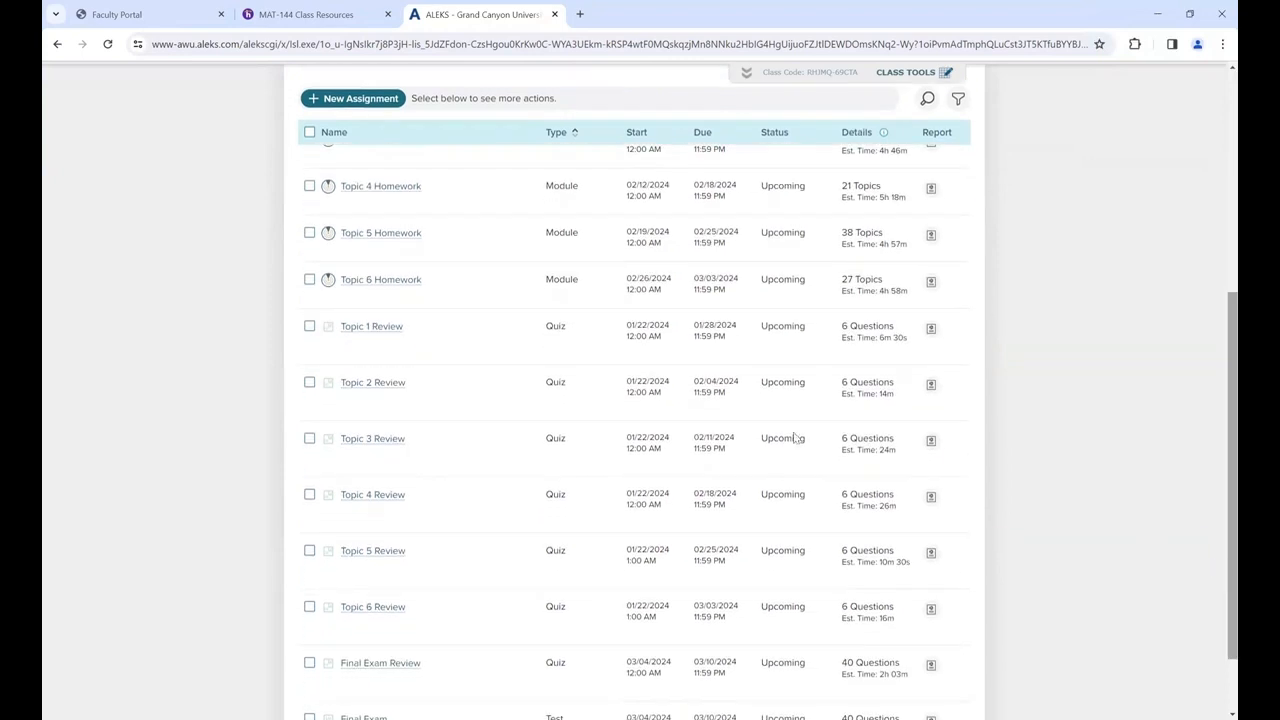
Select the Topic 1 to Topic 6 Reviews, the Final Exam Review and the Final Exam in the assignment list.
left_click(309, 326)
left_click(309, 383)
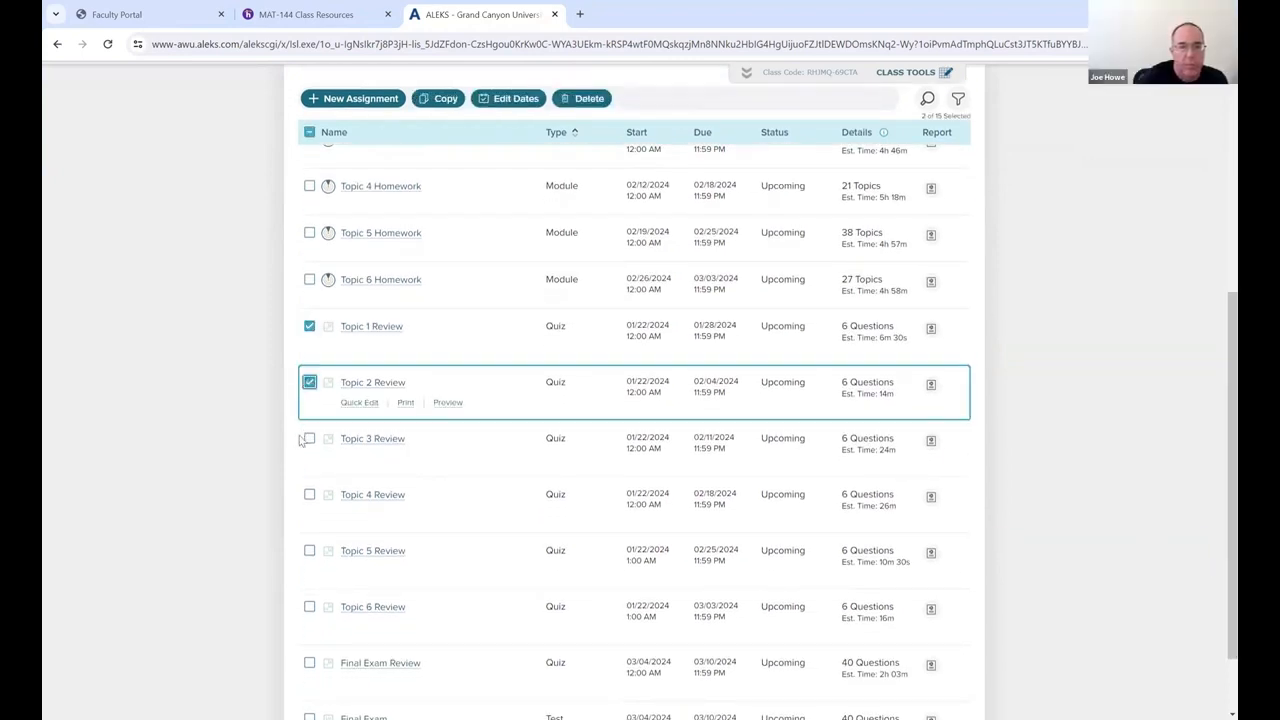
left_click(309, 439)
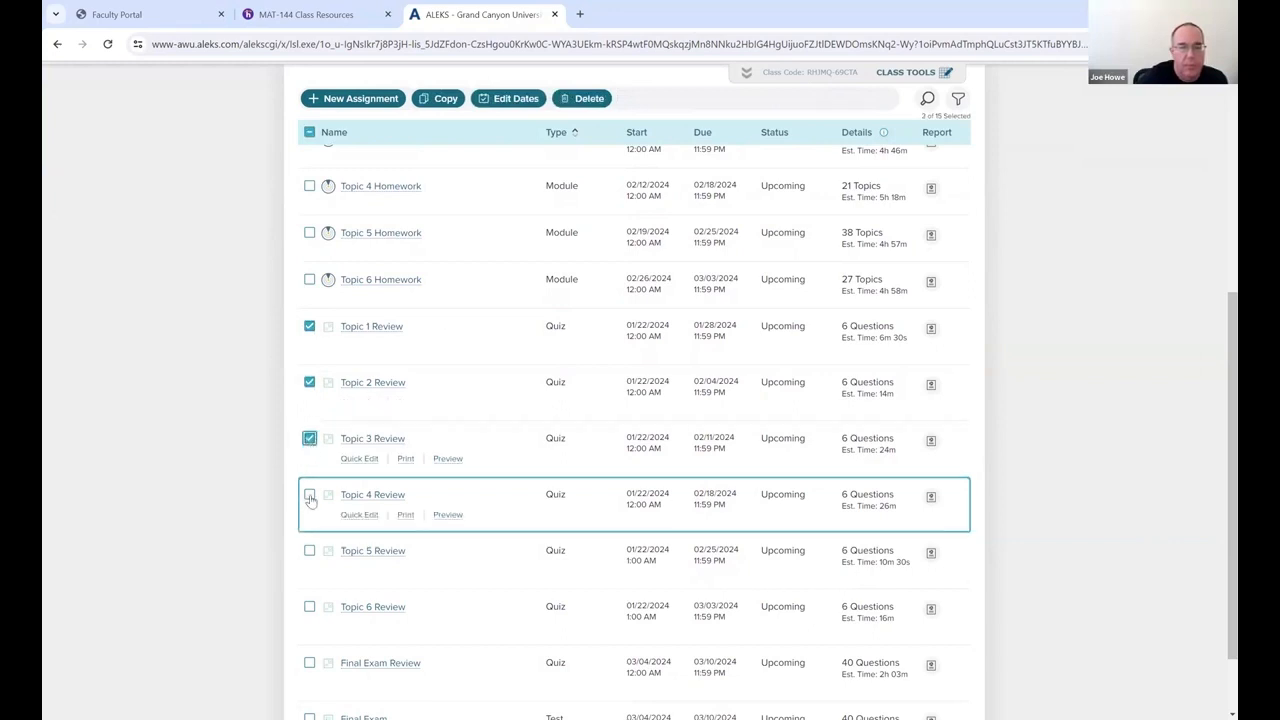
left_click(309, 495)
left_click(309, 551)
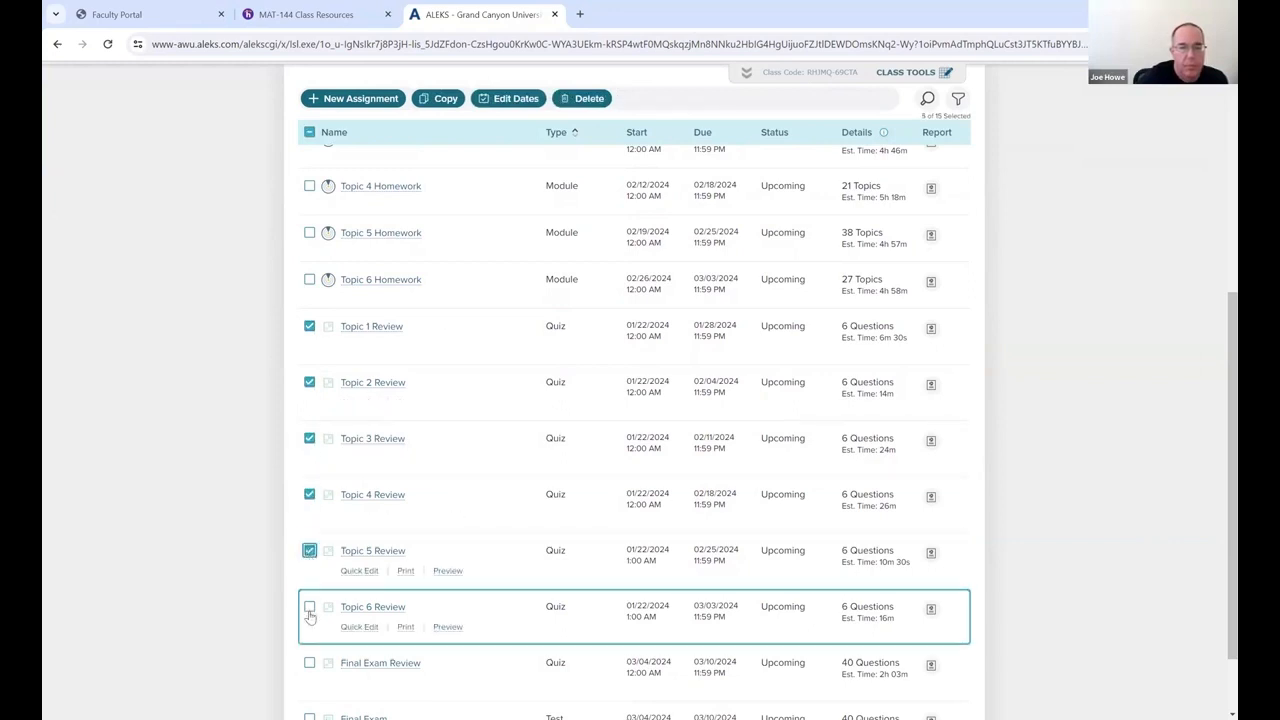
left_click(309, 607)
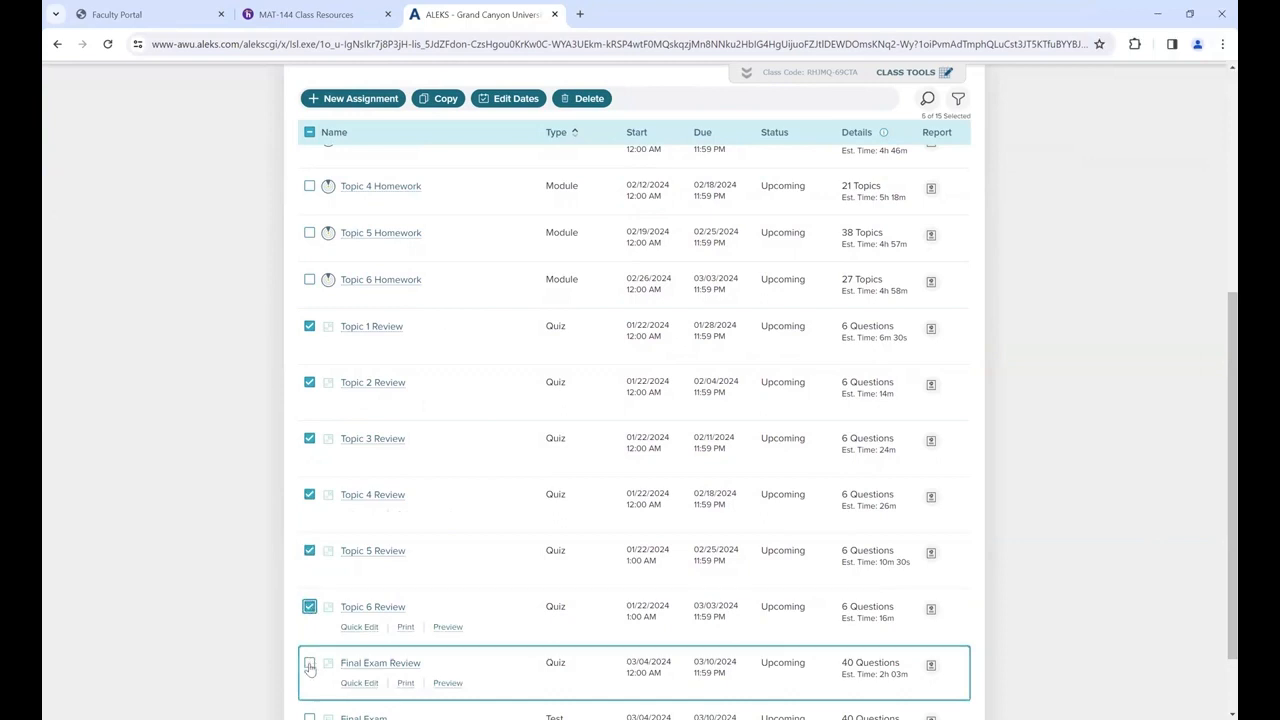
left_click(309, 663)
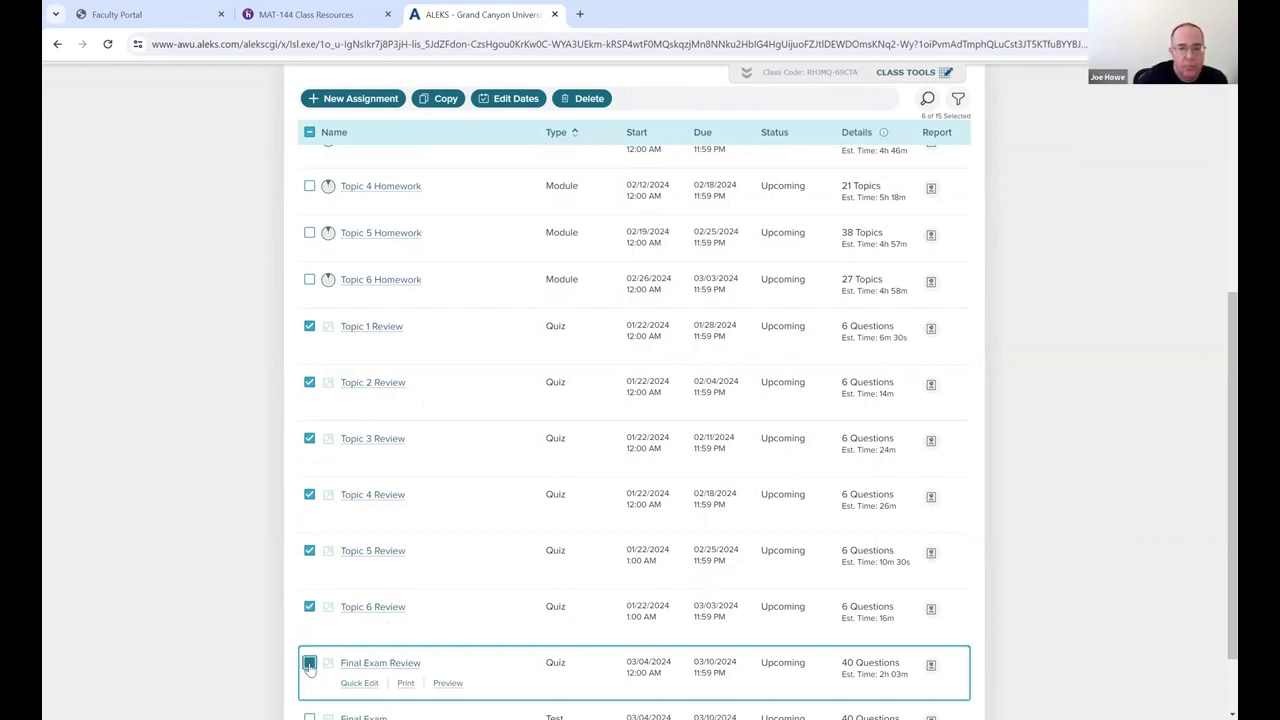
scroll(1218, 465, "down", 2)
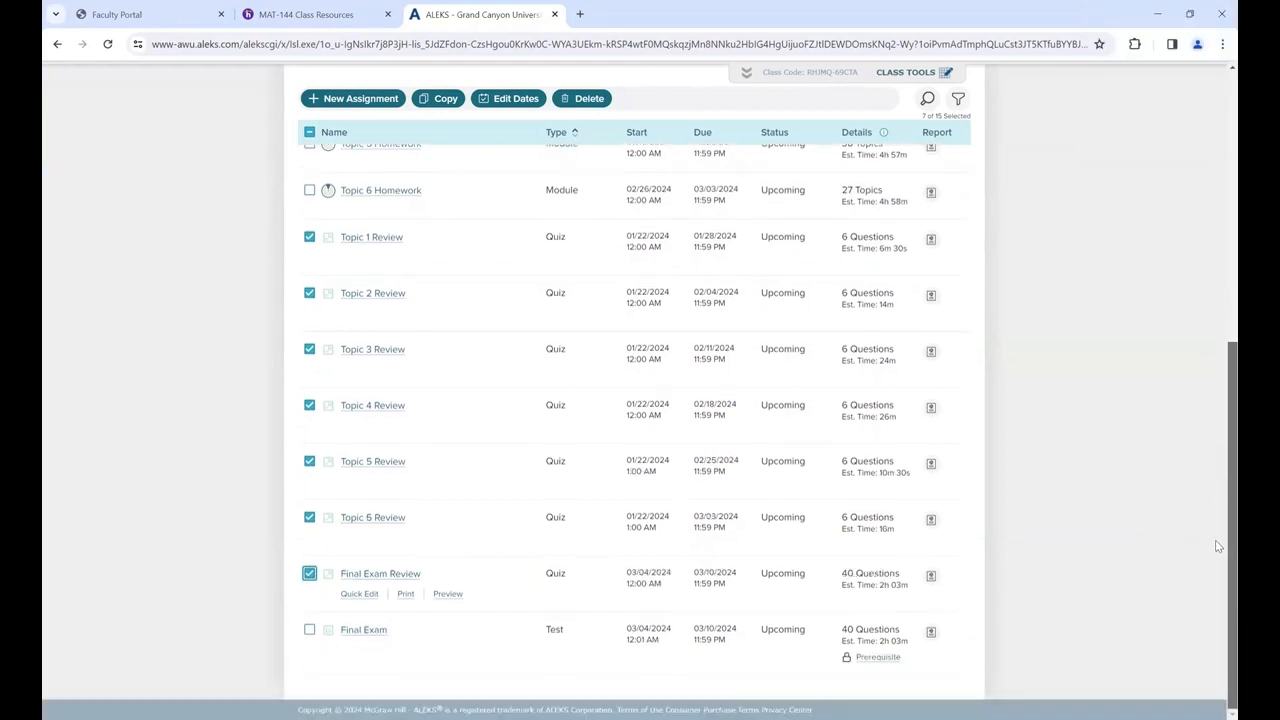
left_click(310, 631)
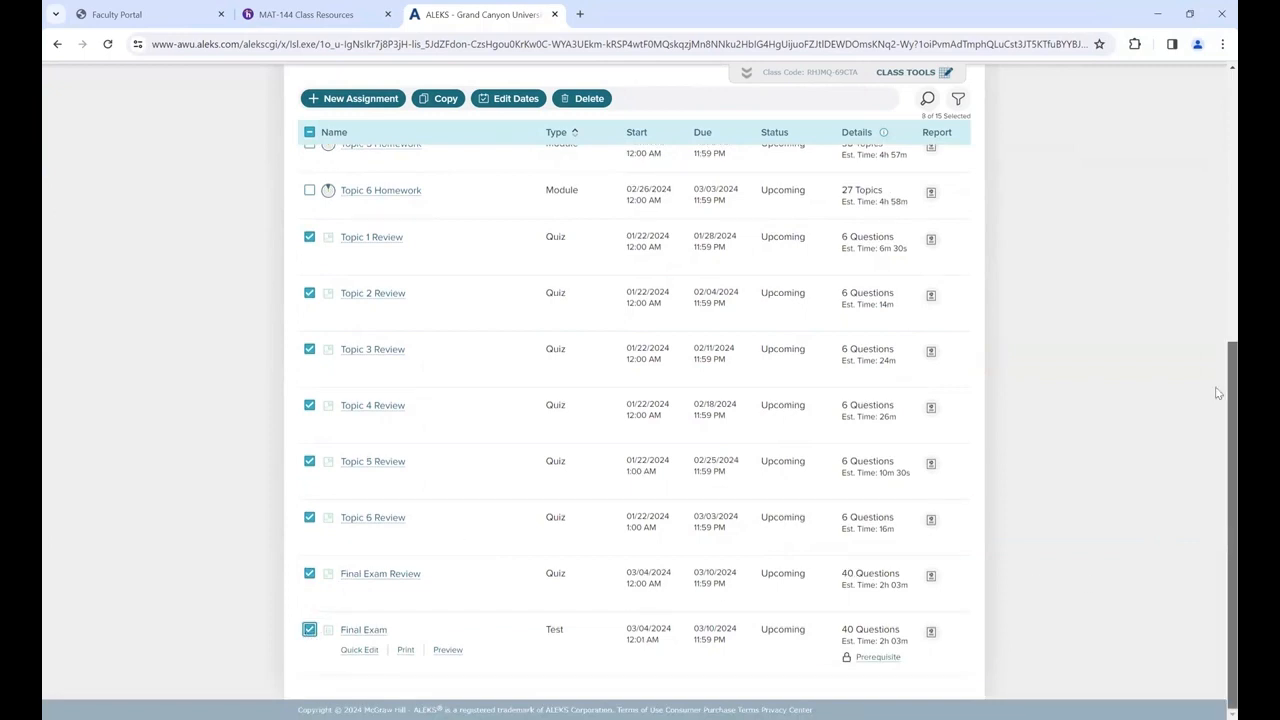
Open date editing for the selected assignments and choose to set only the final submission date, excluding the start and due dates.
scroll(1218, 317, "up", 4)
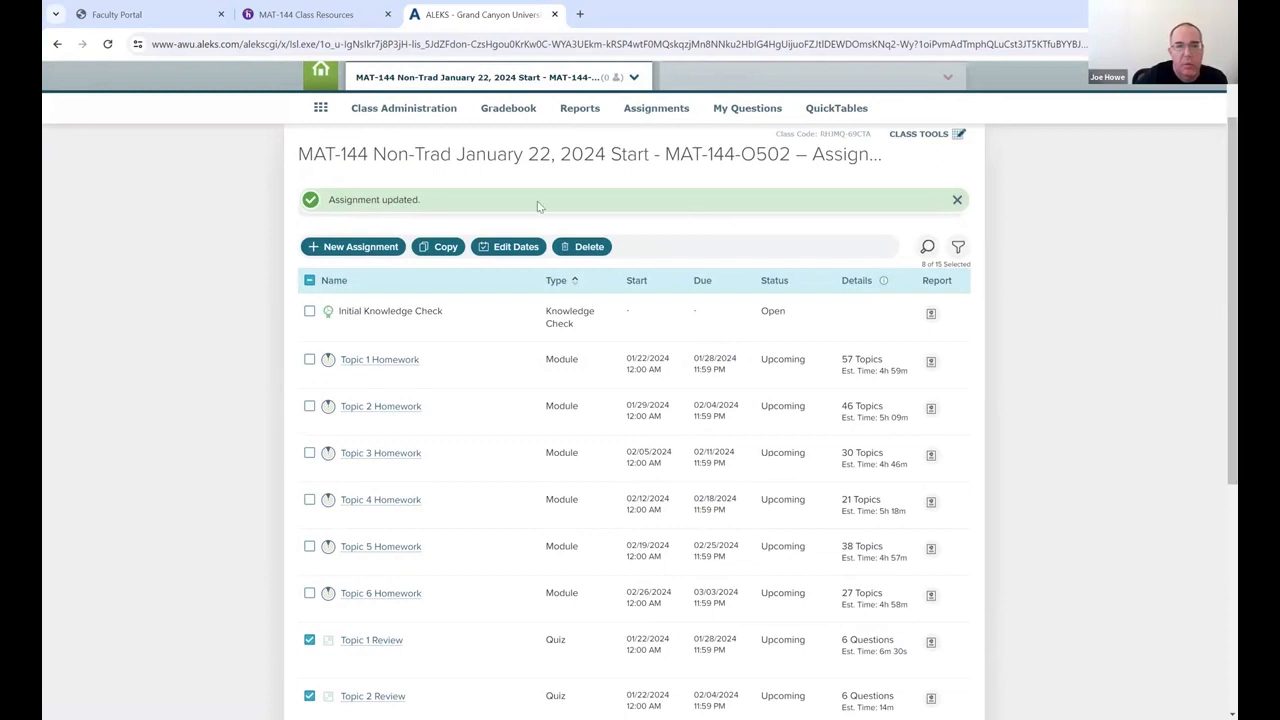
left_click(512, 250)
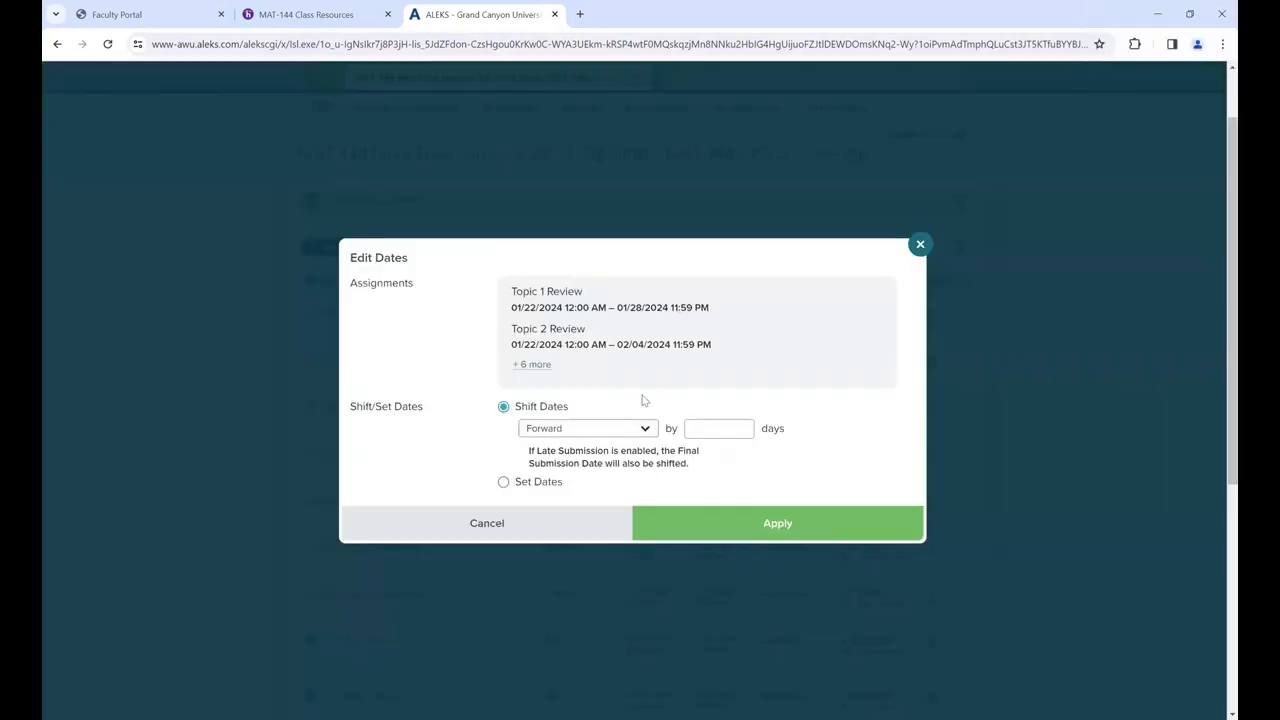
left_click(504, 482)
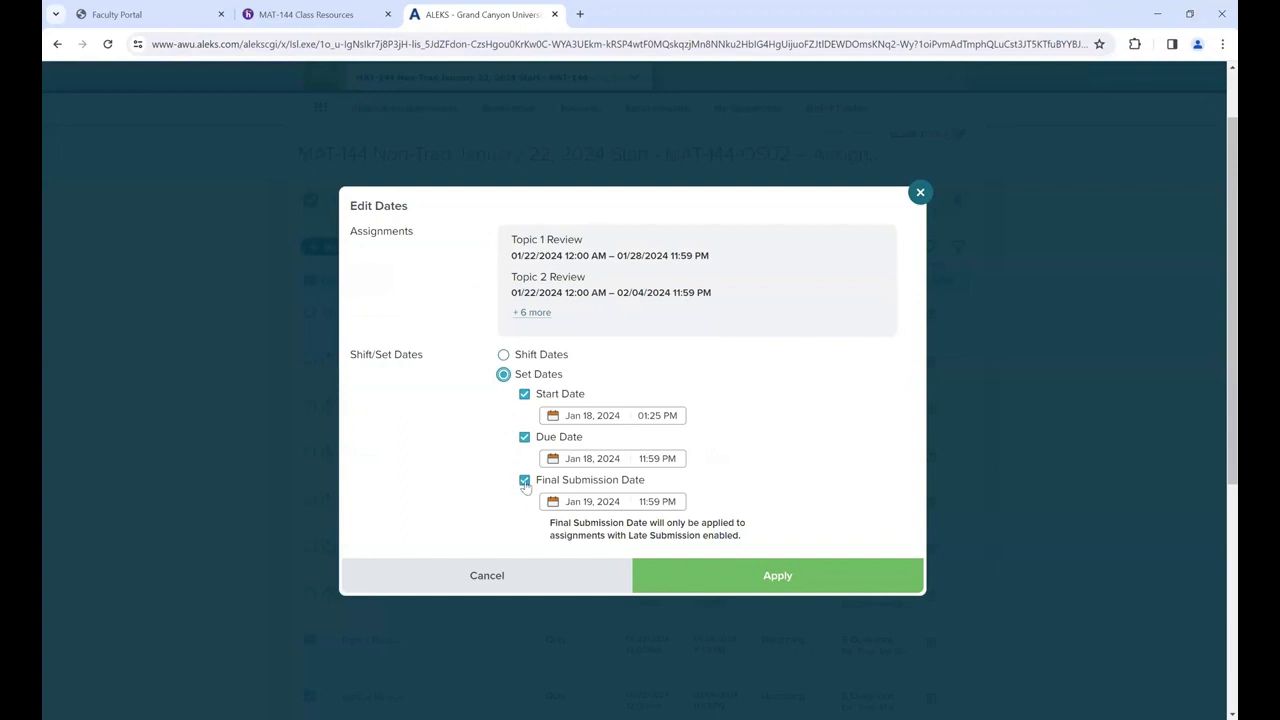
left_click(523, 395)
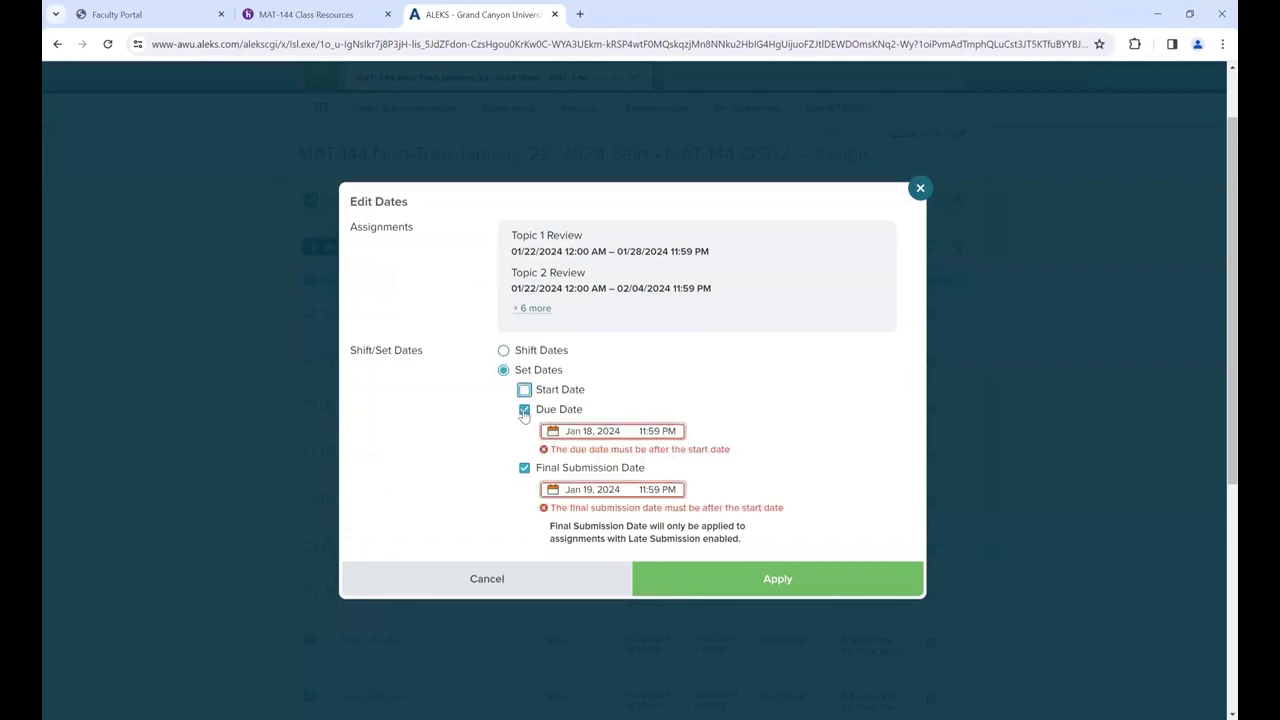
left_click(524, 411)
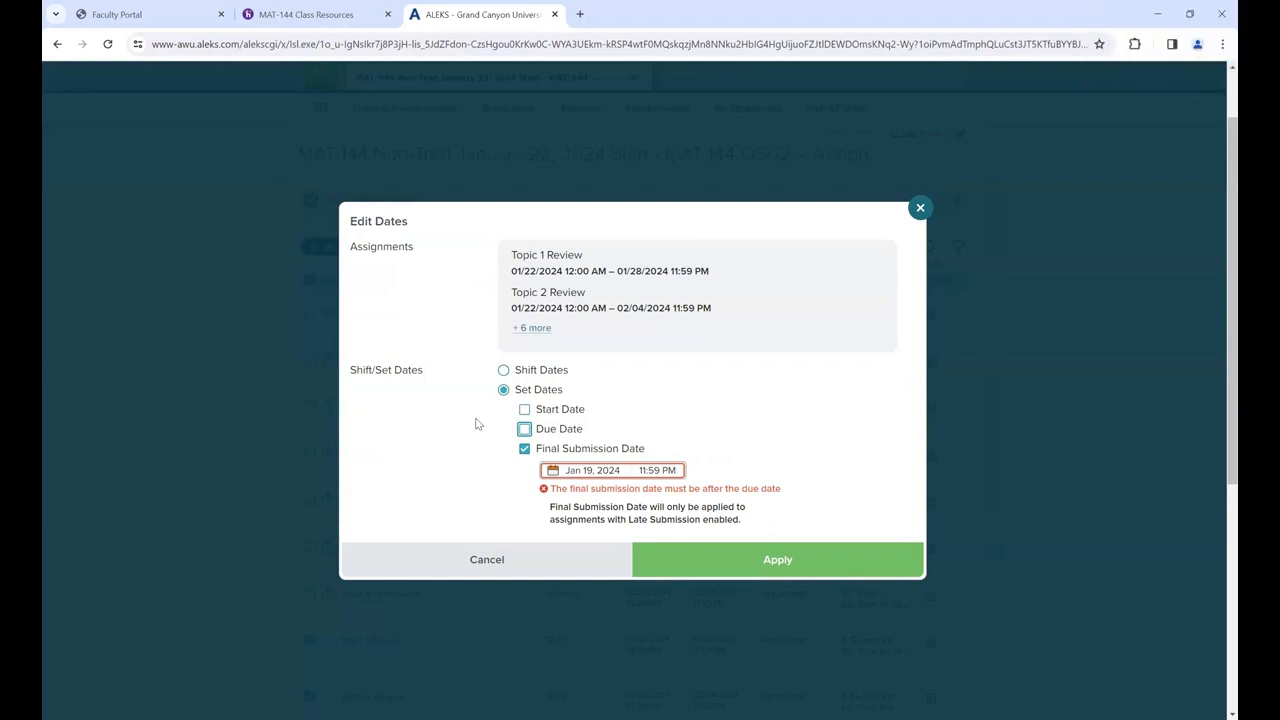
Check the class dates in Halo, then set the selected ALEKS assignments' final submission date to Mar 14, 2024 and apply it.
left_click(283, 15)
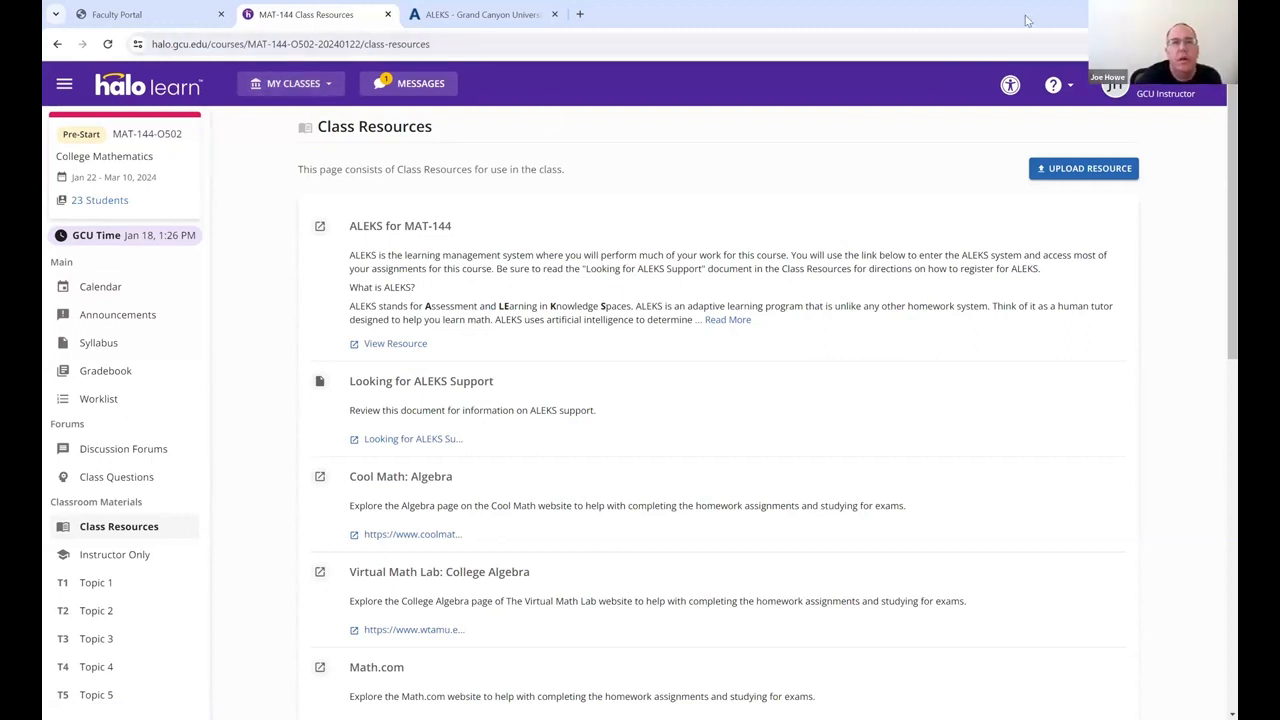
left_click(488, 16)
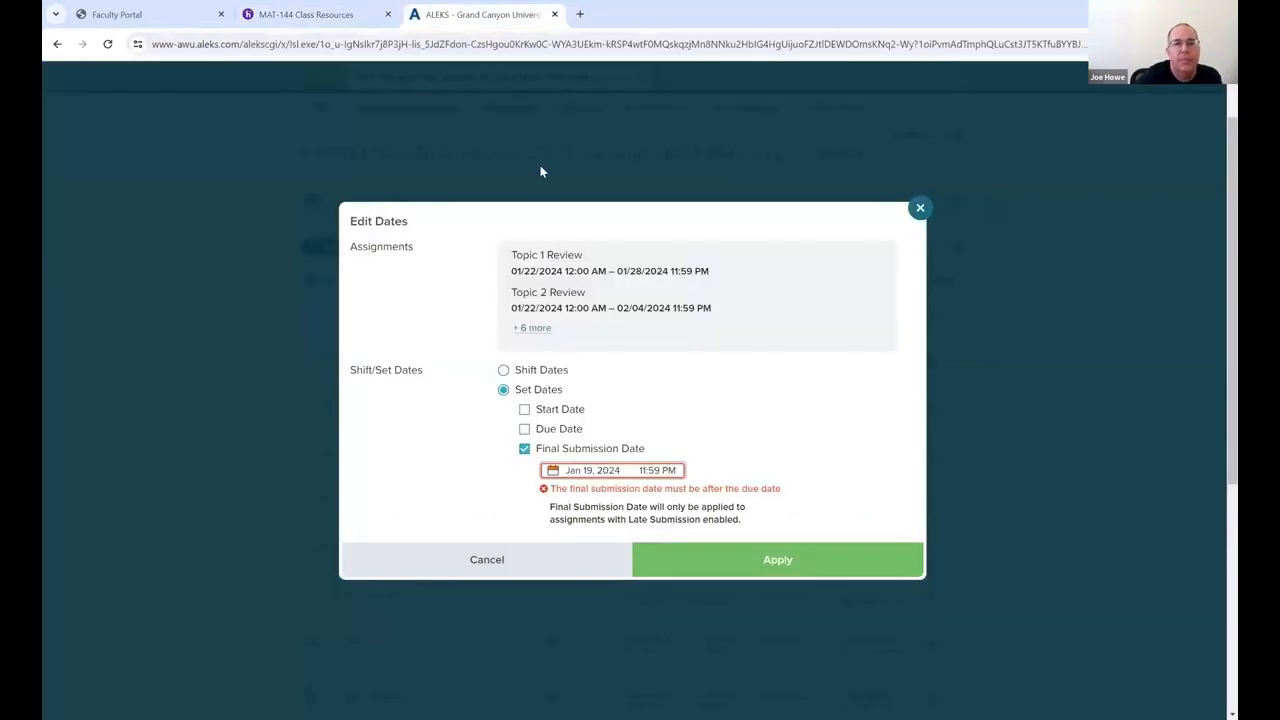
left_click(597, 470)
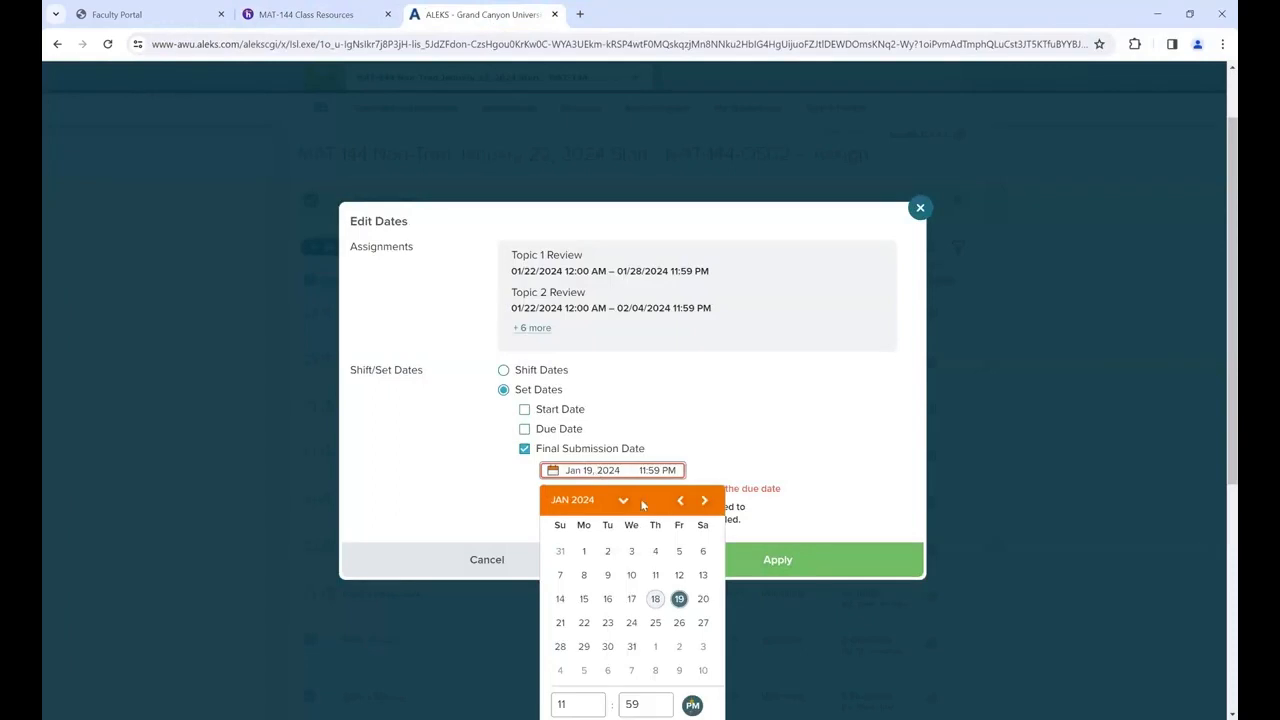
left_click(705, 501)
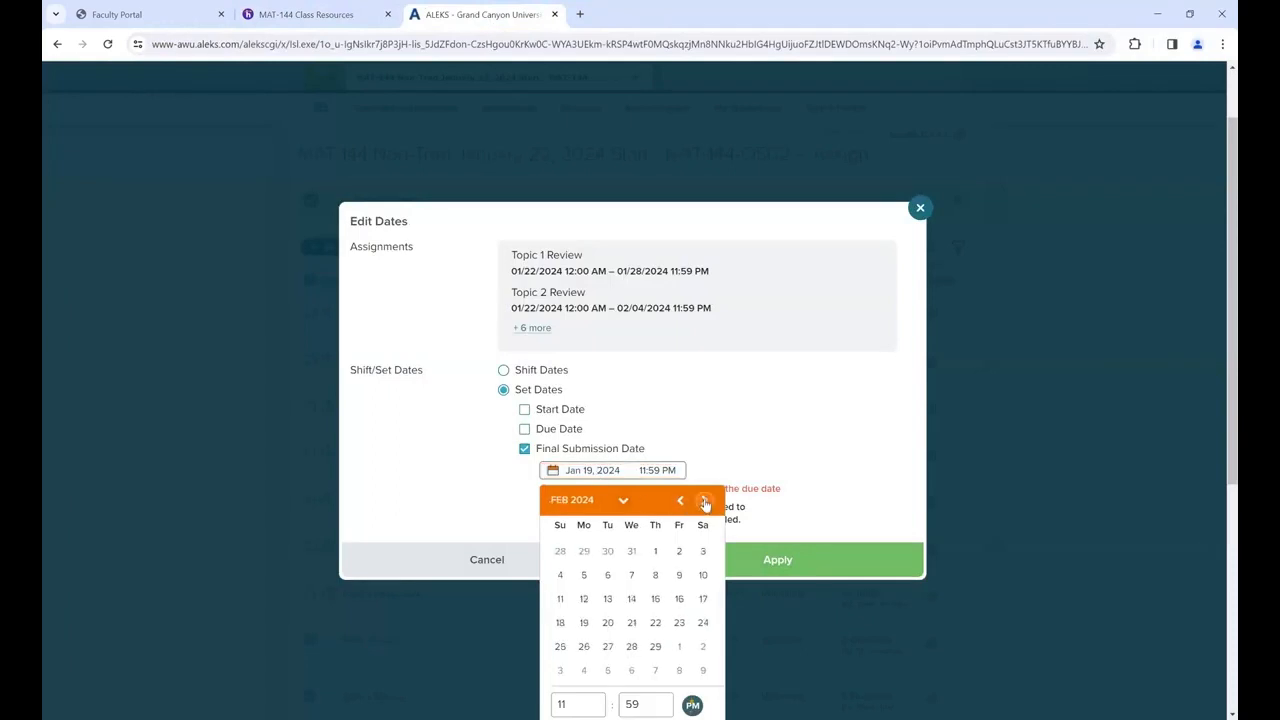
left_click(705, 501)
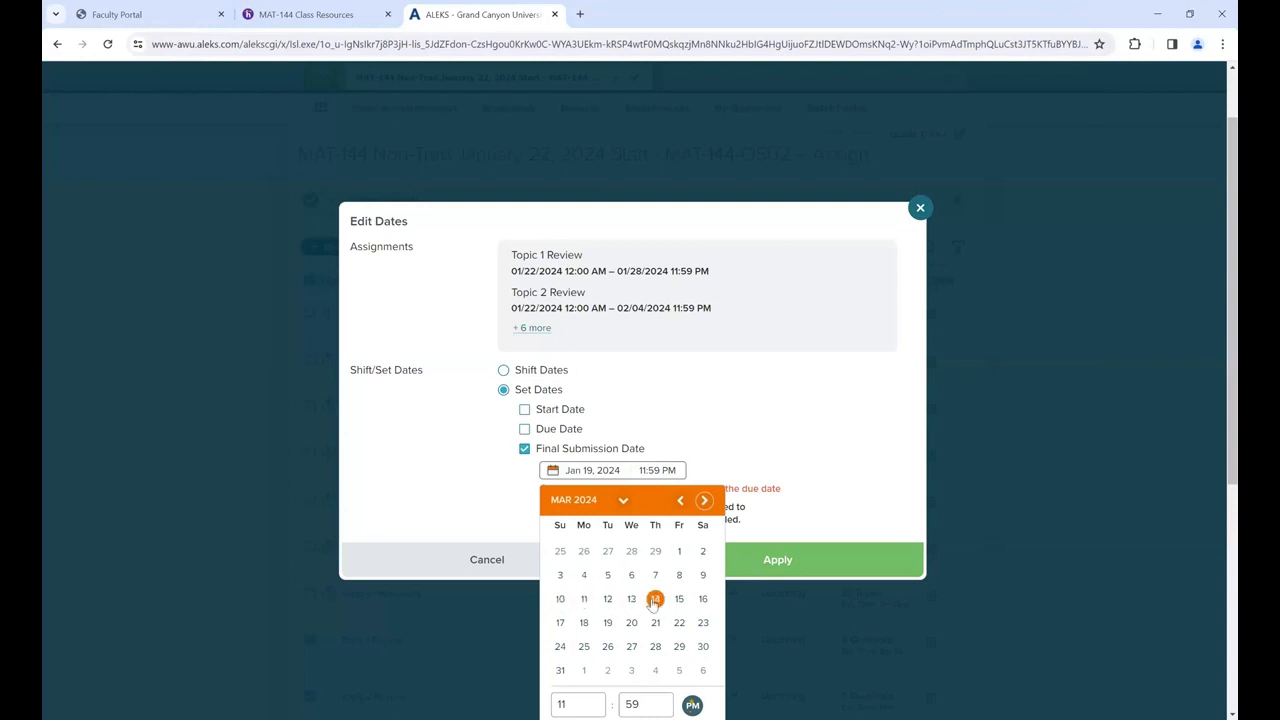
left_click(654, 598)
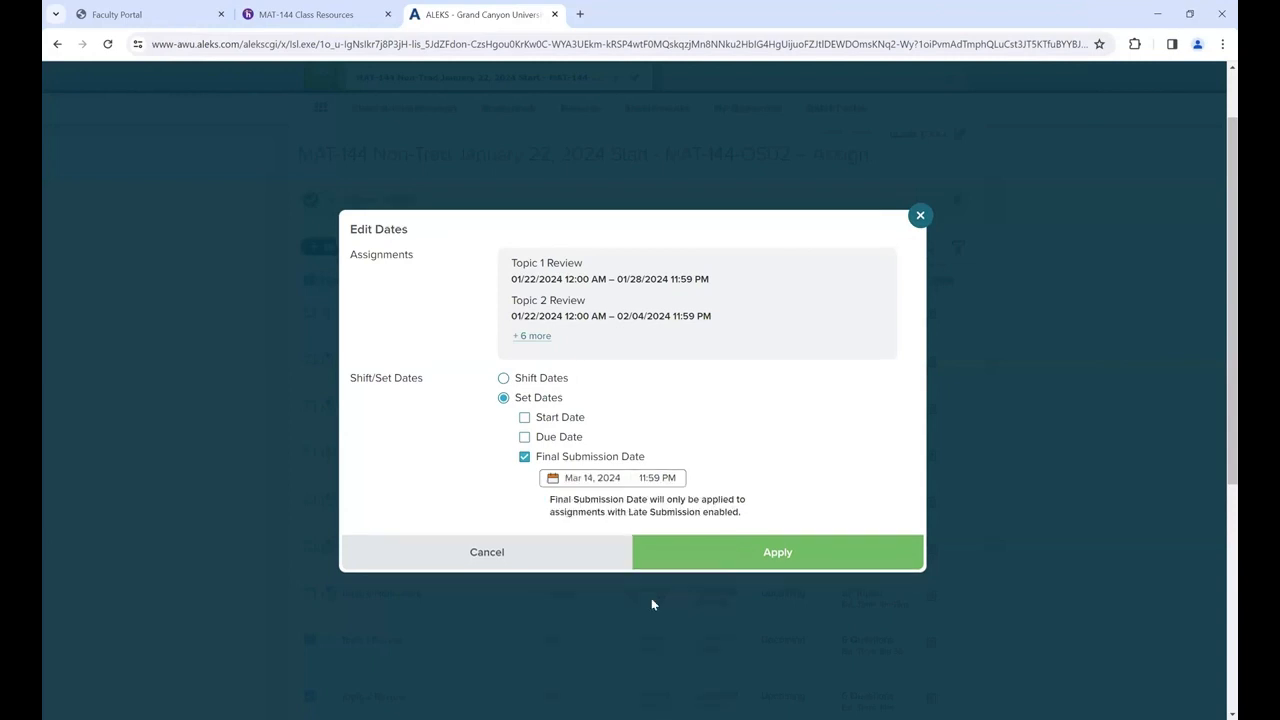
left_click(789, 554)
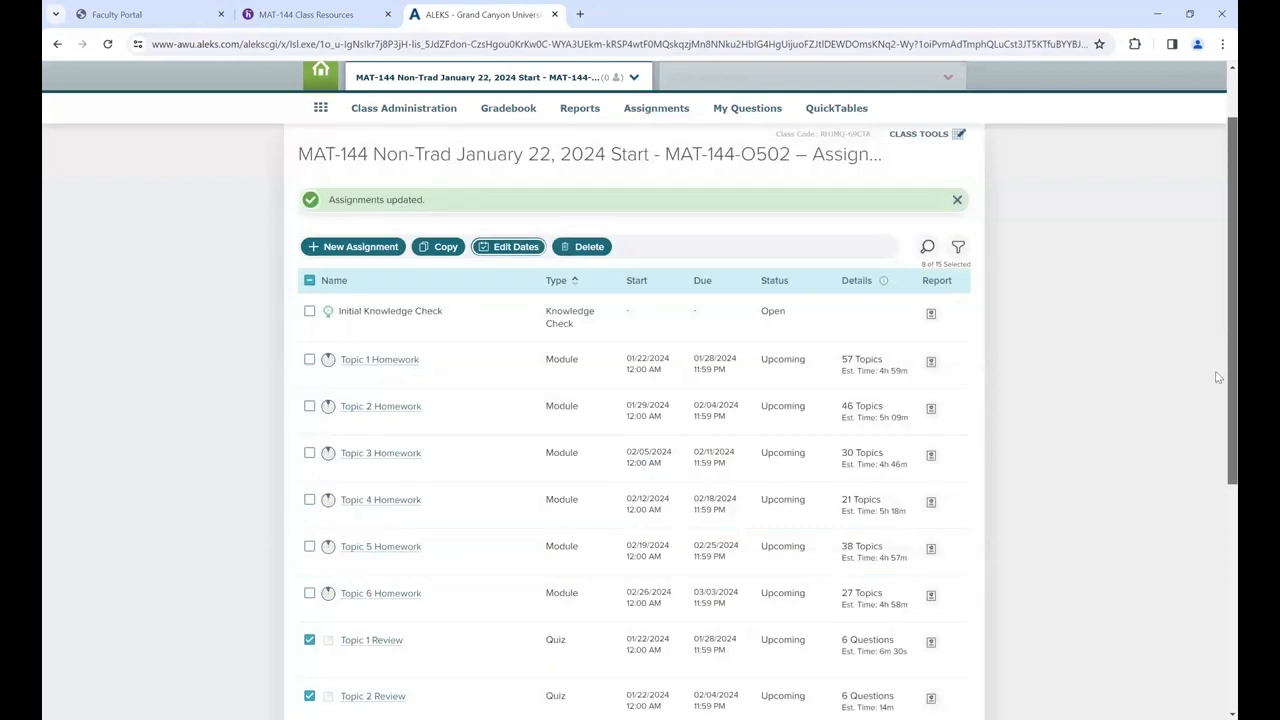
scroll(1216, 380, "down", 3)
scroll(1218, 467, "up", 1)
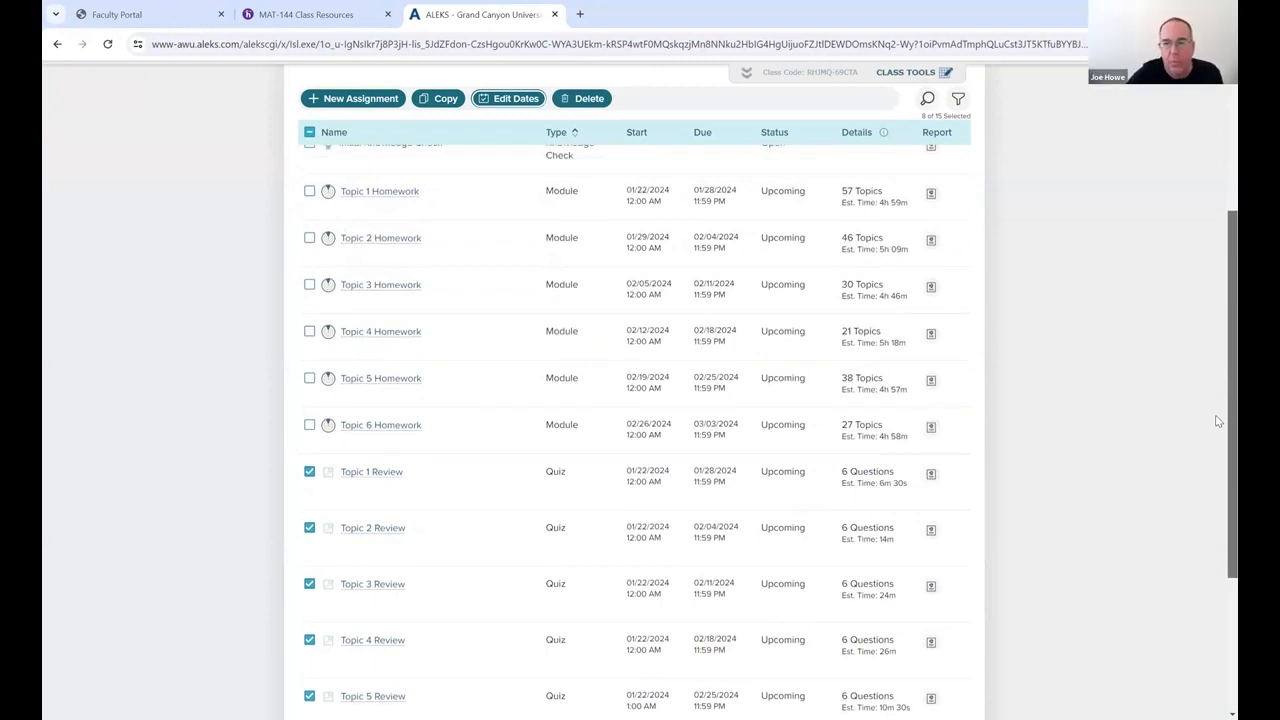
scroll(1218, 440, "down", 2)
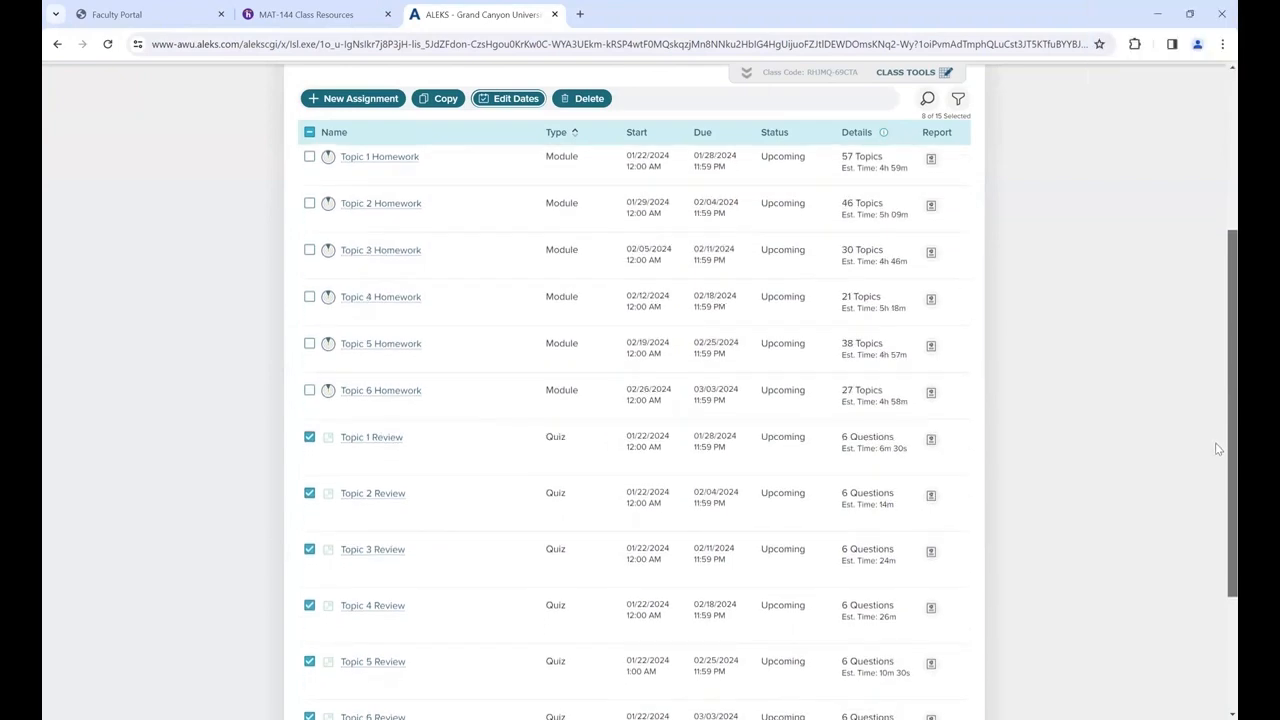
scroll(1216, 500, "down", 2)
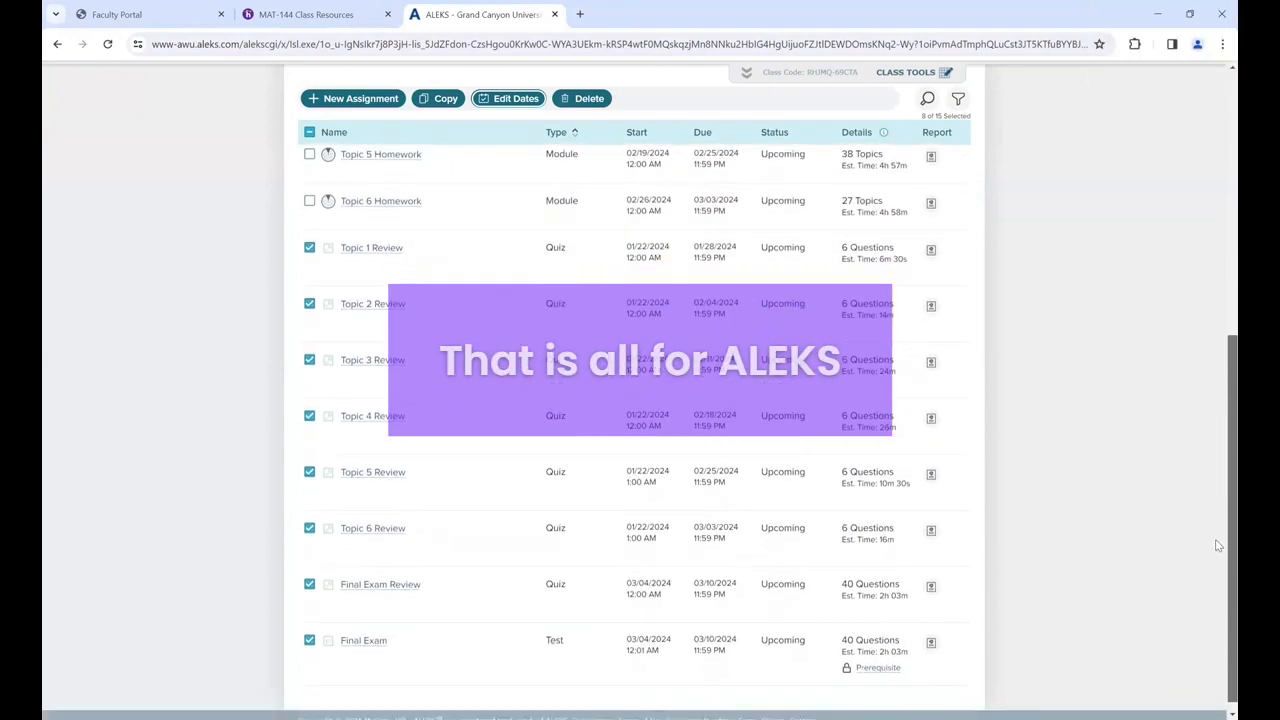
scroll(1217, 440, "up", 5)
scroll(1218, 342, "up", 2)
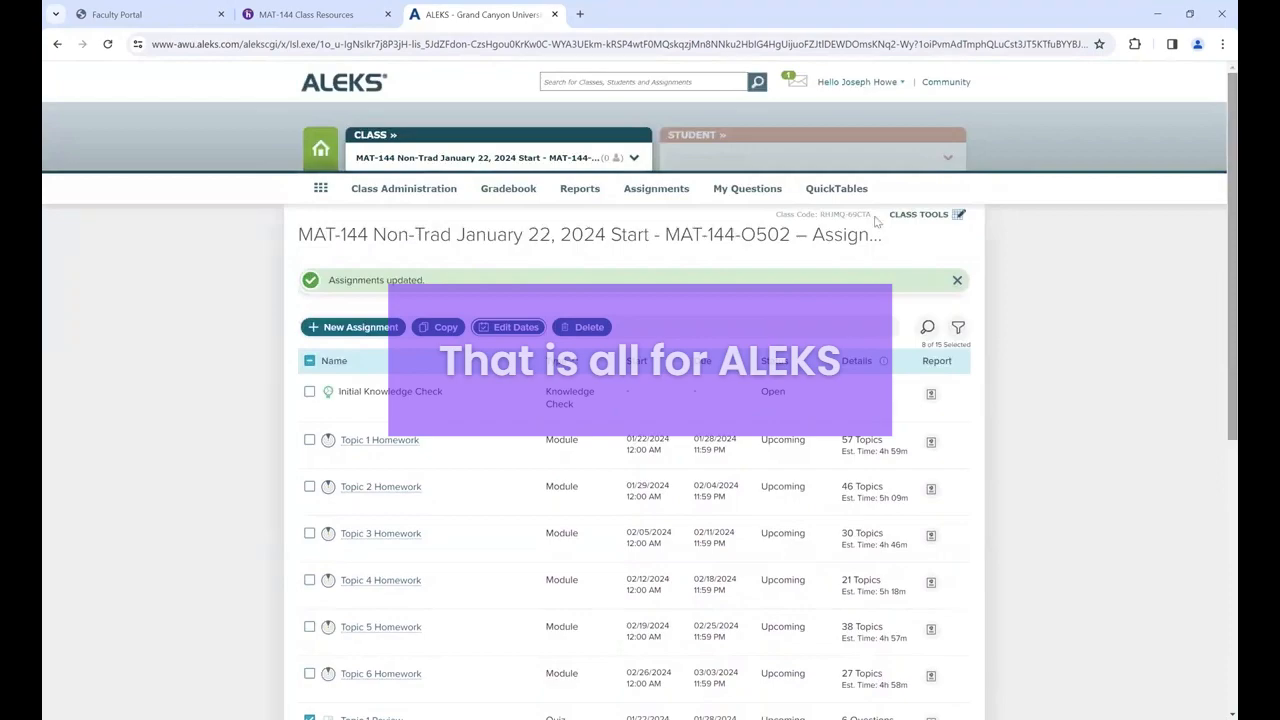